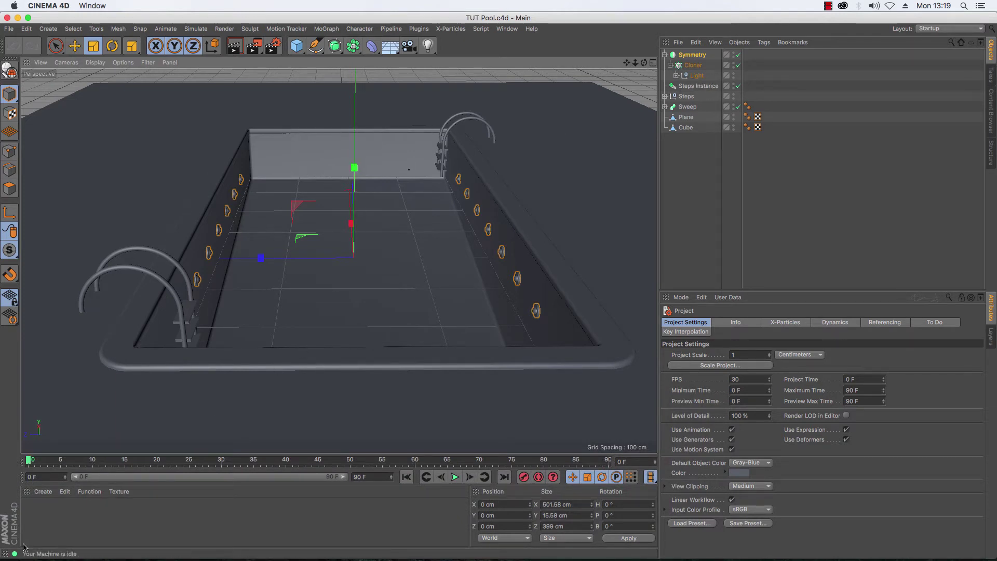
Step: Create a new material and load the Tiles surface shader into its Color texture
double_click(37, 524)
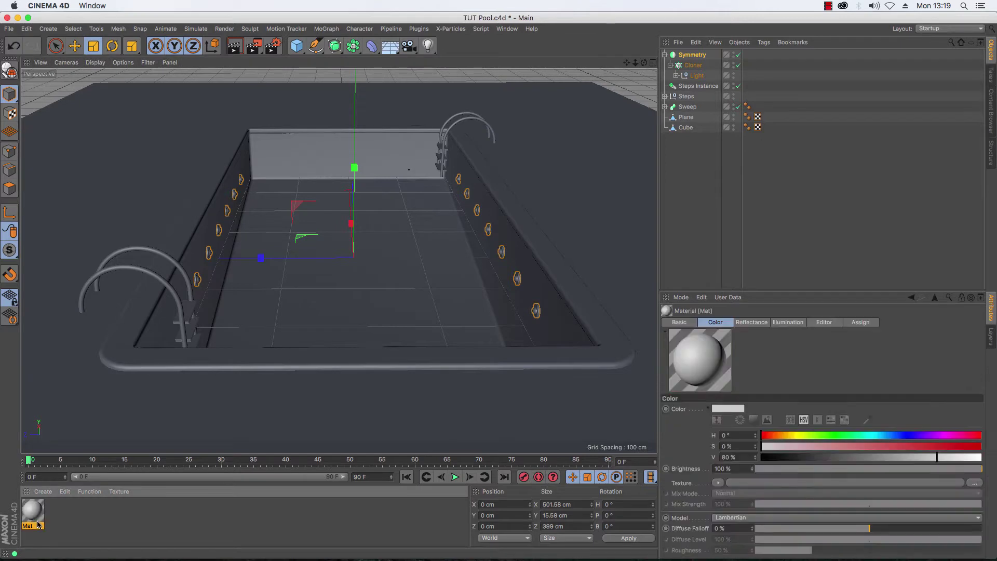
double_click(41, 515)
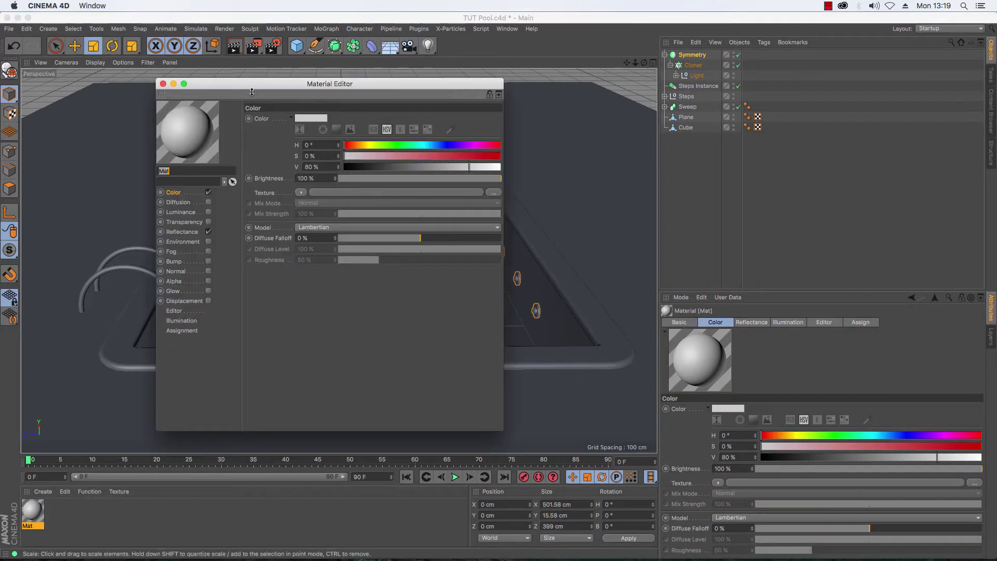
drag(444, 83, 585, 84)
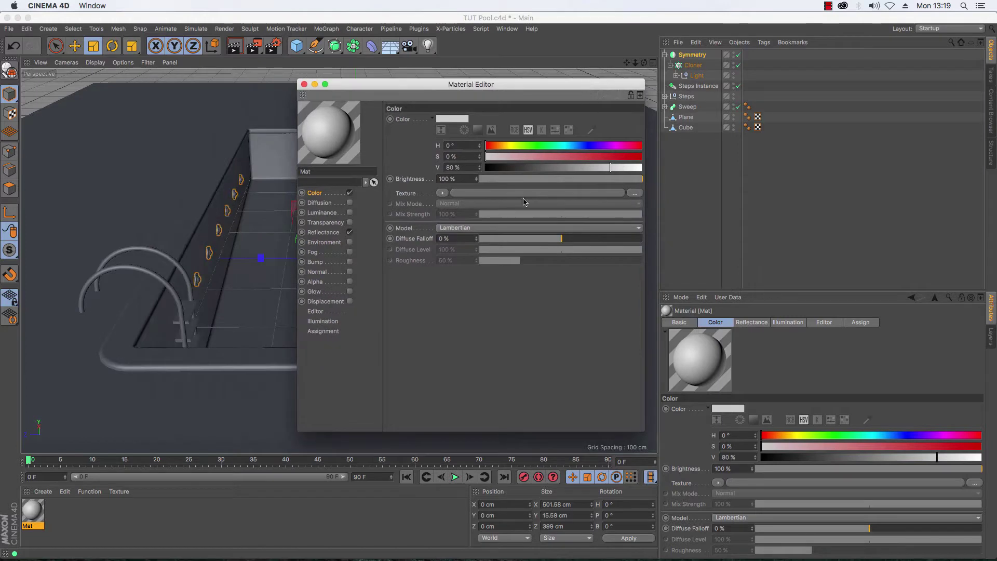
click(442, 193)
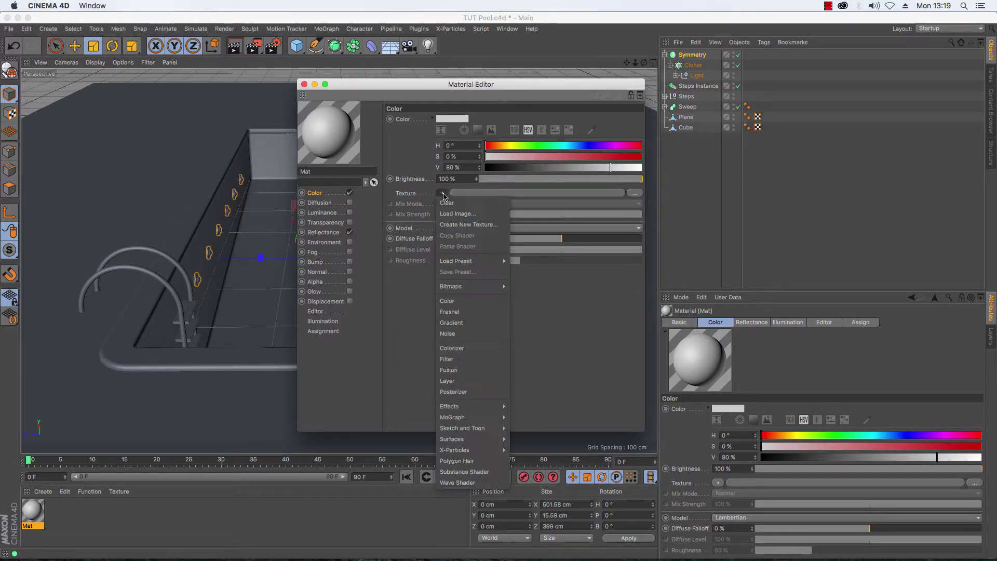
mouse_move(480, 437)
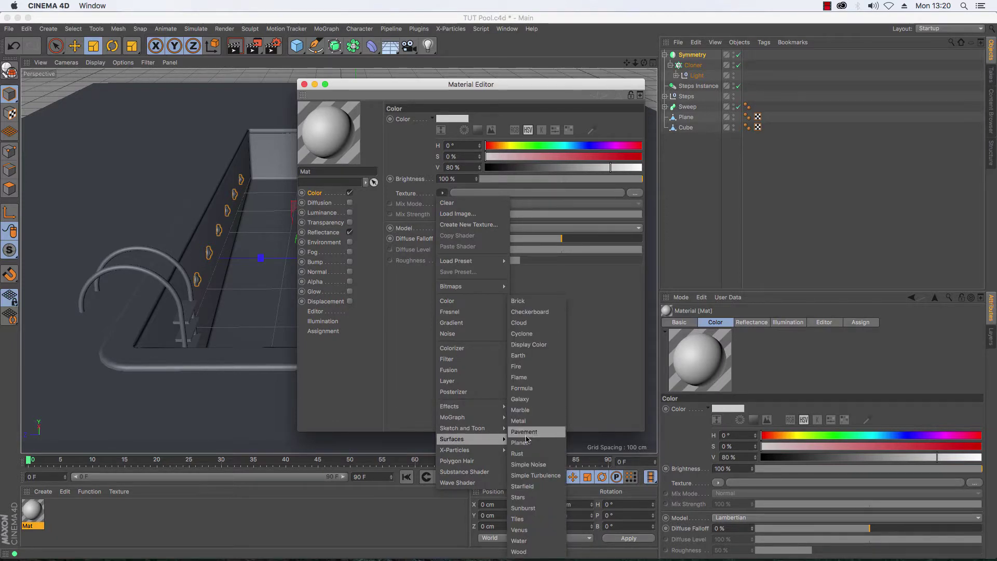
click(537, 519)
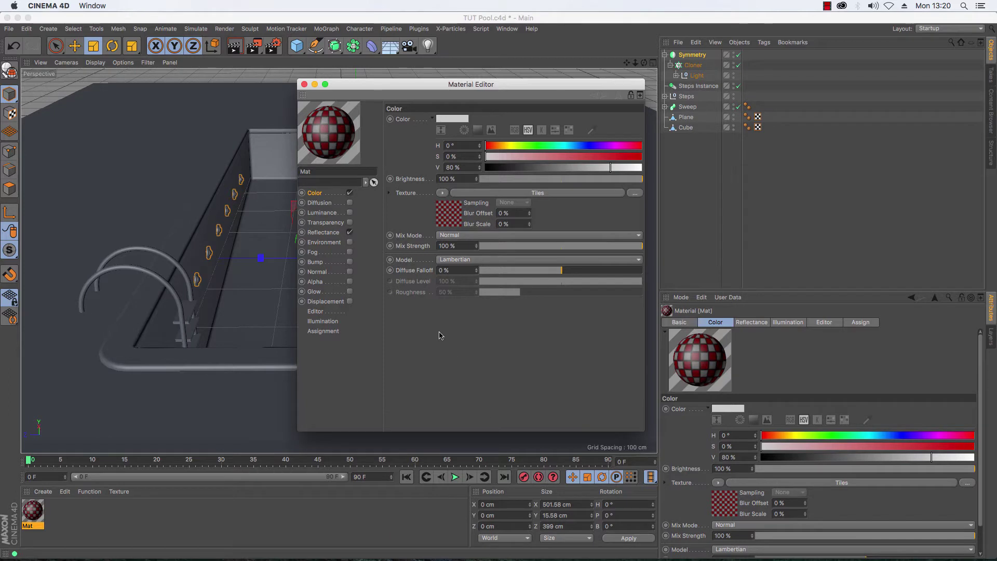
Step: Open the Tiles shader's properties and change Tiles Color 1 to a muted grey-violet with hue 248°
click(453, 213)
click(453, 212)
click(445, 251)
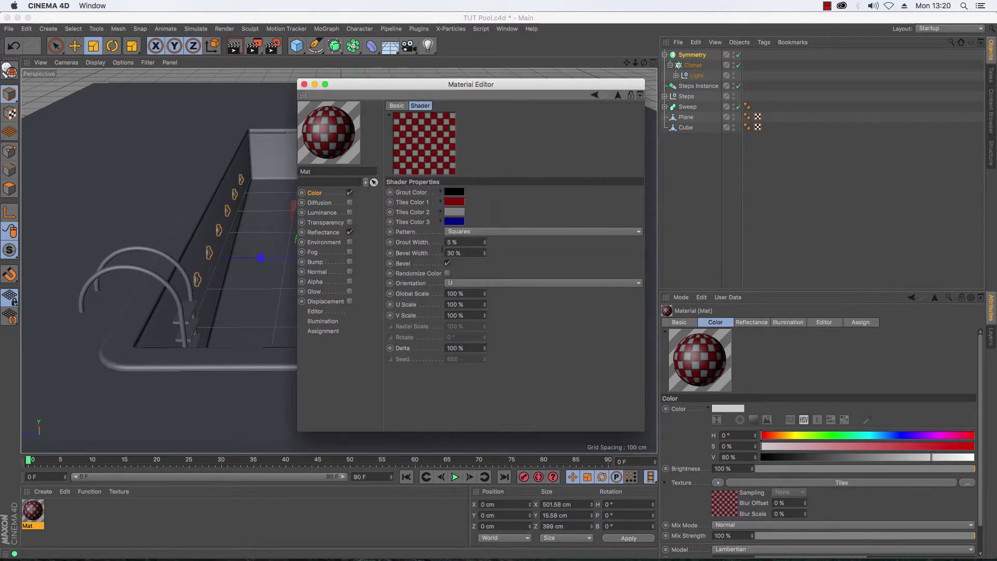
drag(463, 85, 475, 110)
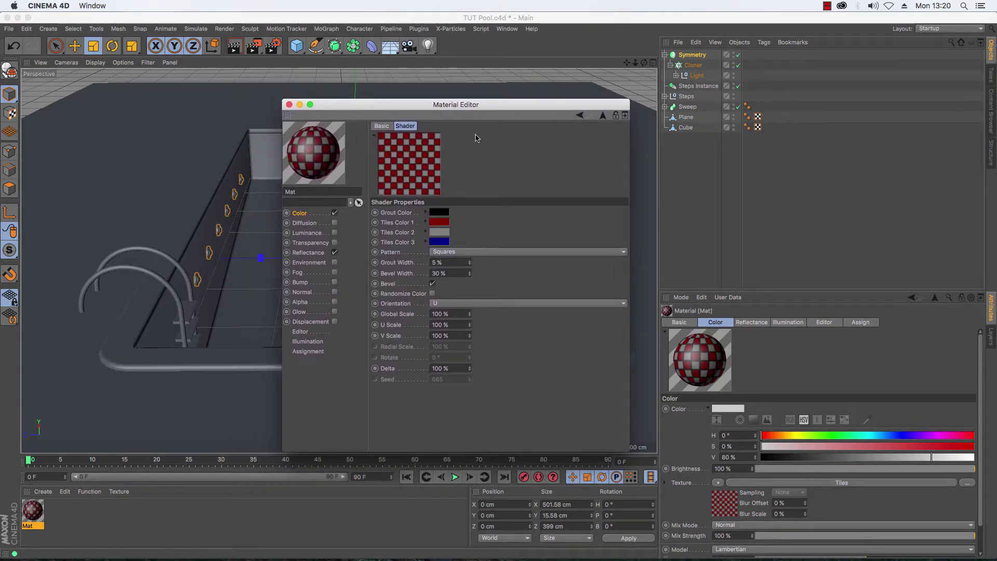
drag(478, 109, 493, 96)
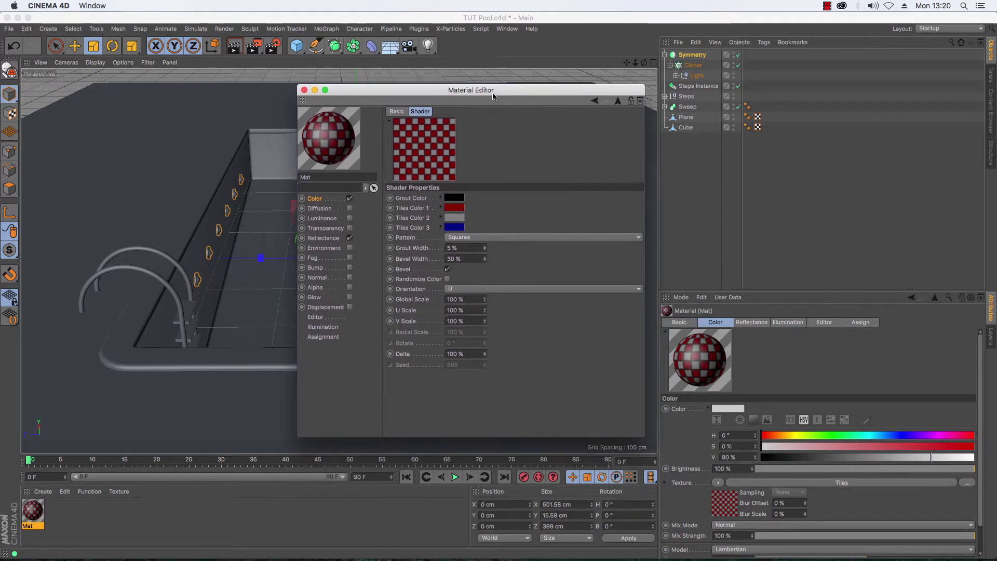
click(455, 209)
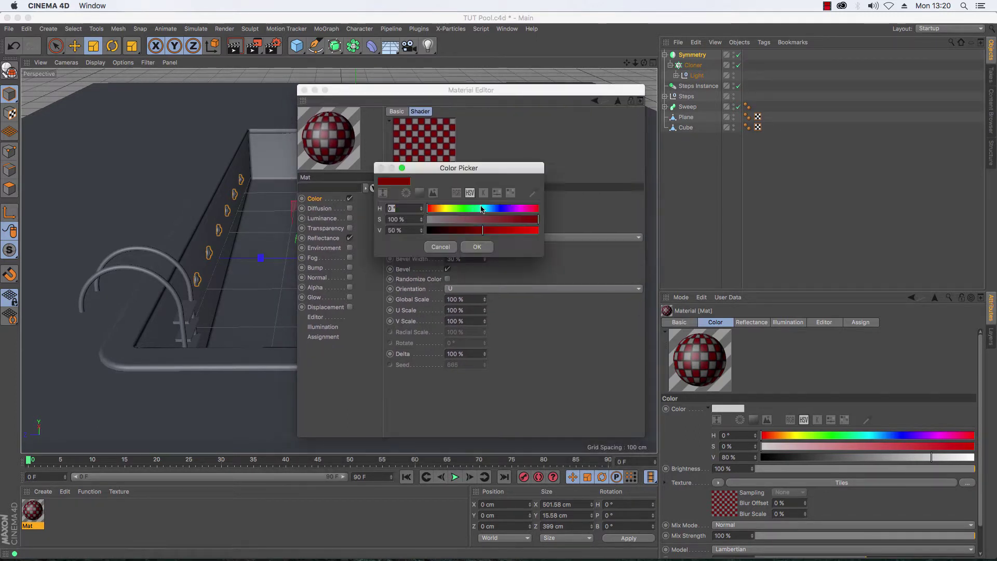
drag(482, 208, 503, 208)
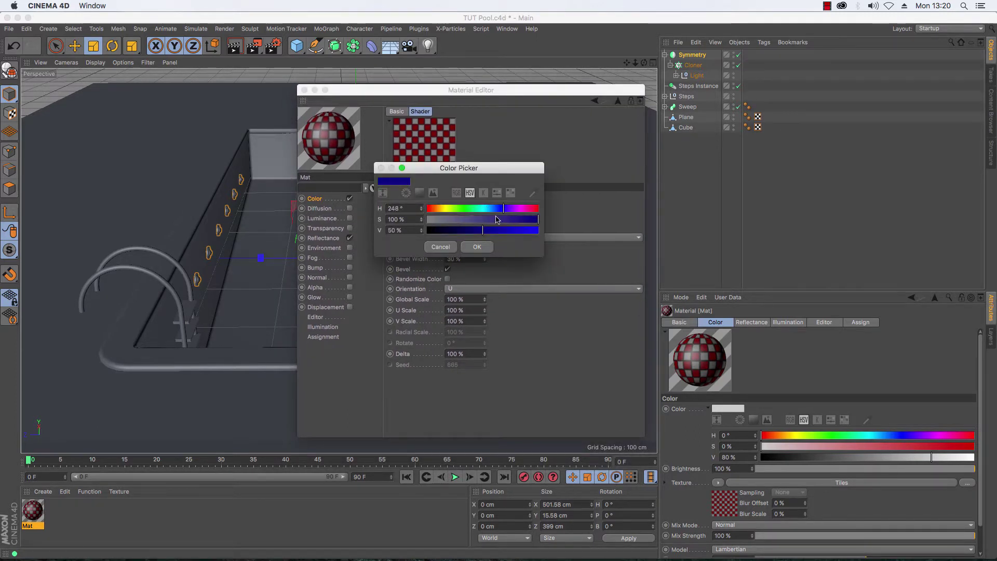
click(449, 222)
click(477, 247)
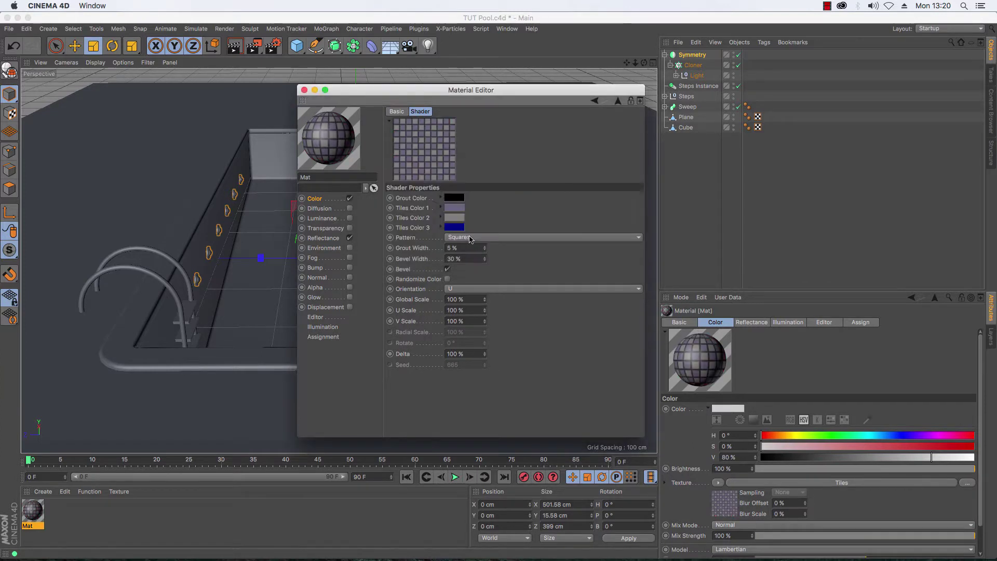
Step: Change Tiles Color 2 to a muted blue and enable Randomize Color for the tiles
click(454, 217)
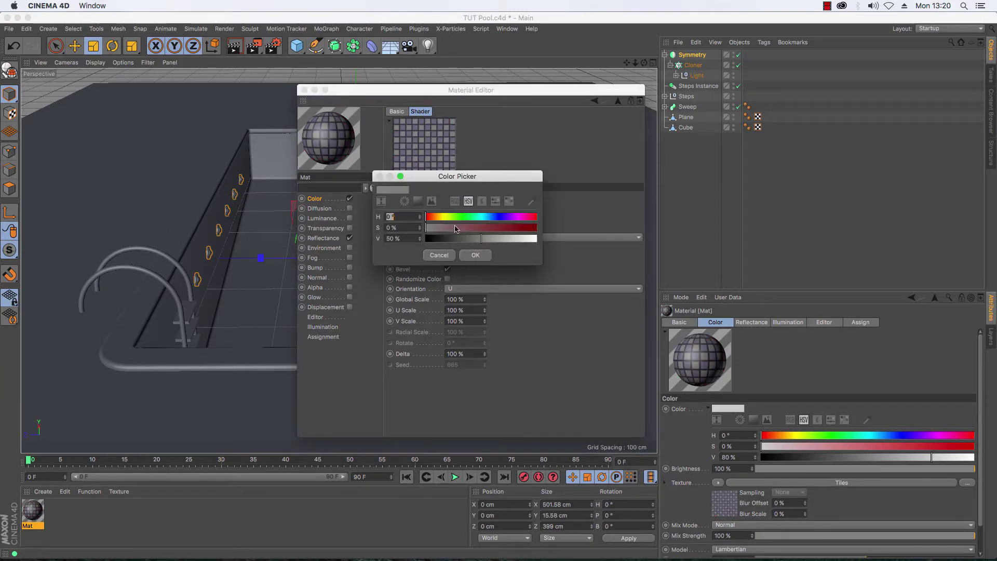
drag(455, 229, 479, 230)
click(475, 255)
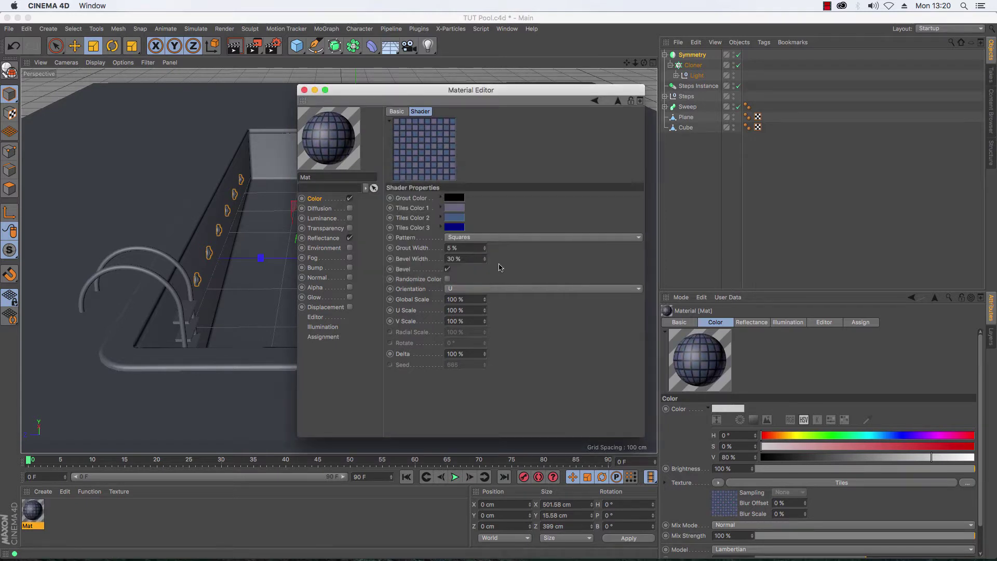
click(447, 279)
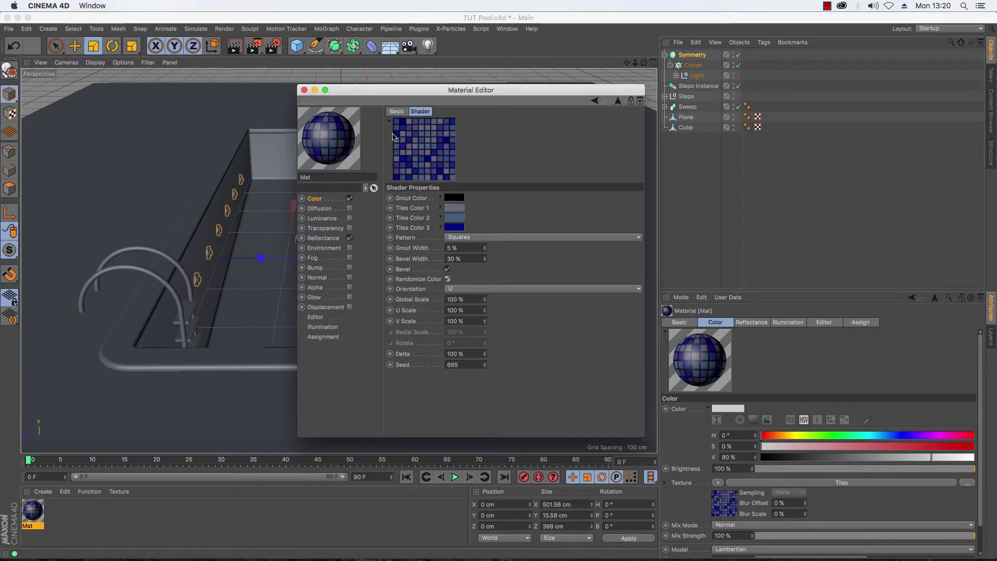
Step: Set the tile shader's grout color to white and its grout width to 0.5%
click(451, 202)
drag(421, 219, 539, 220)
click(469, 237)
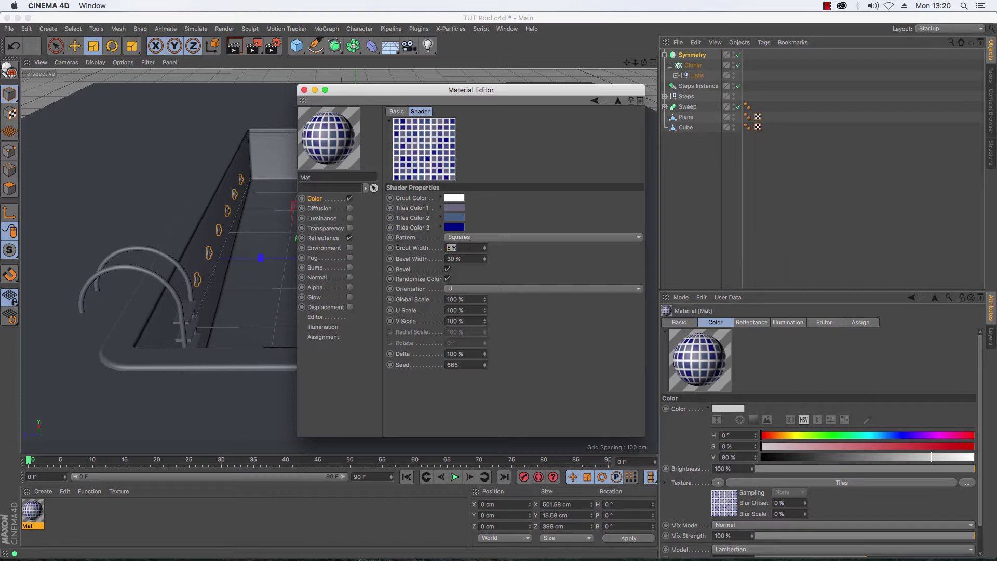
text(0.5)
key(Return)
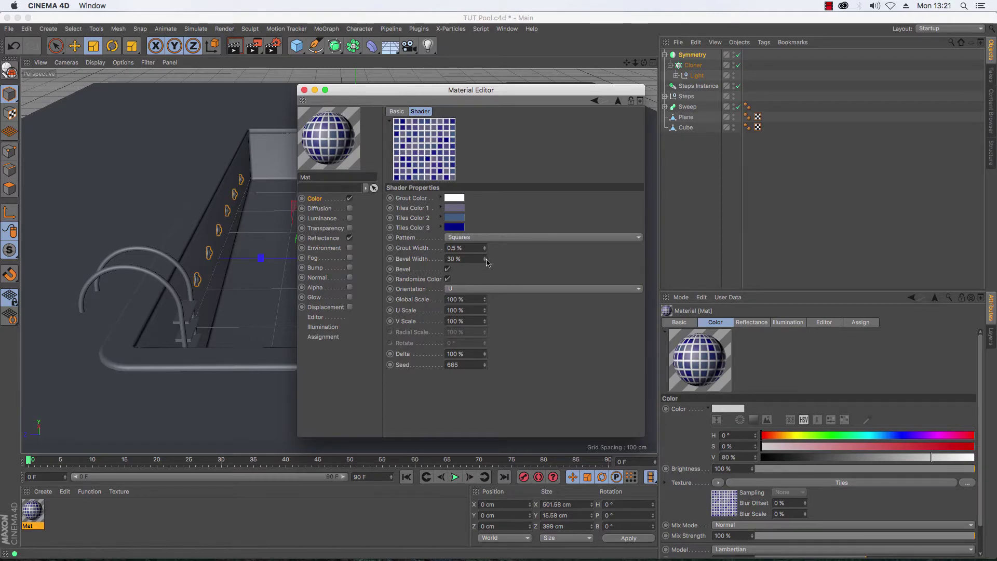
Step: Reduce the tile shader's bevel width to 2%
drag(484, 258, 487, 263)
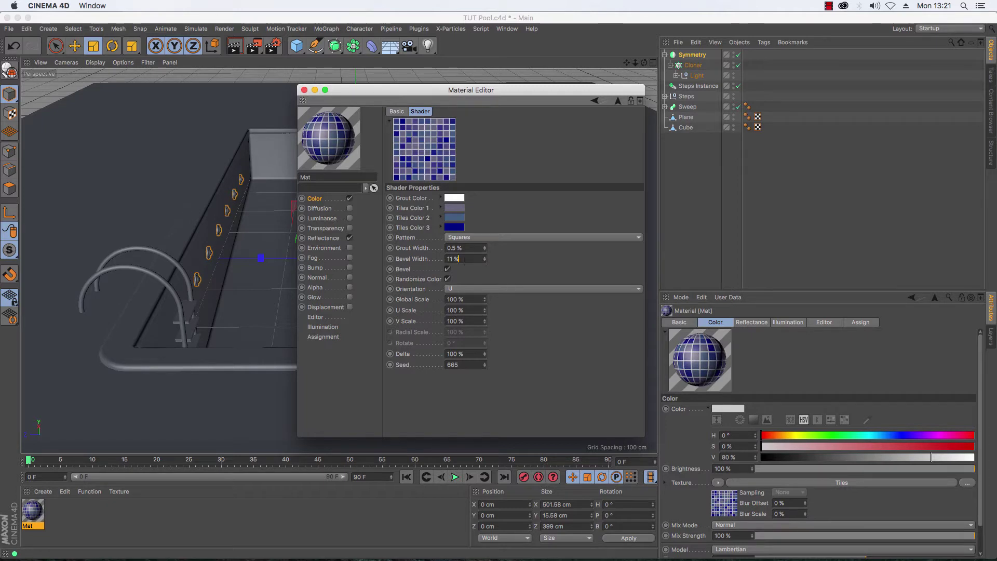
key(BackSpace)
key(Return)
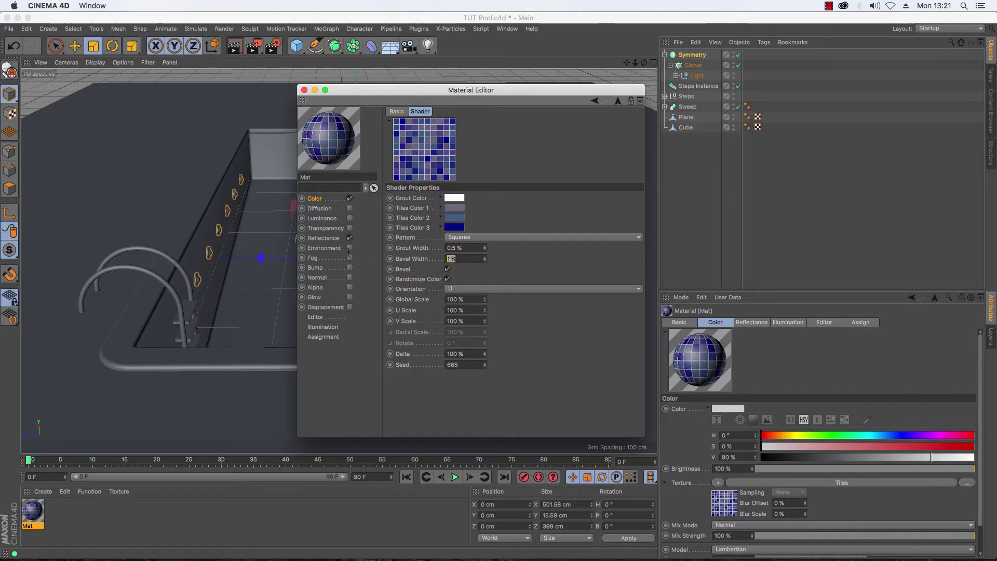
text(2)
key(Return)
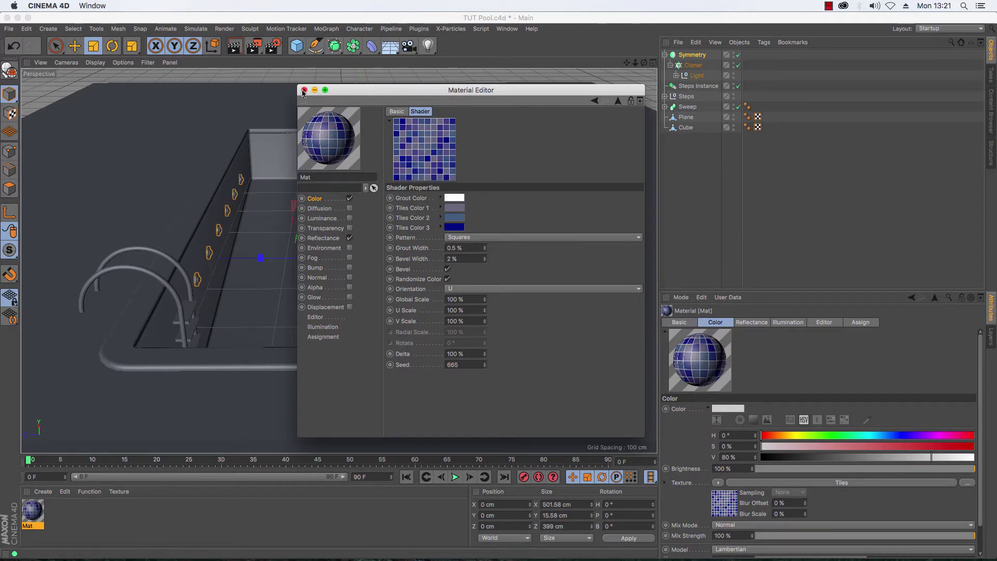
Step: Lower the tile material's Global Specular Brightness in Reflectance to about 30% and close the material editor
click(327, 248)
click(328, 239)
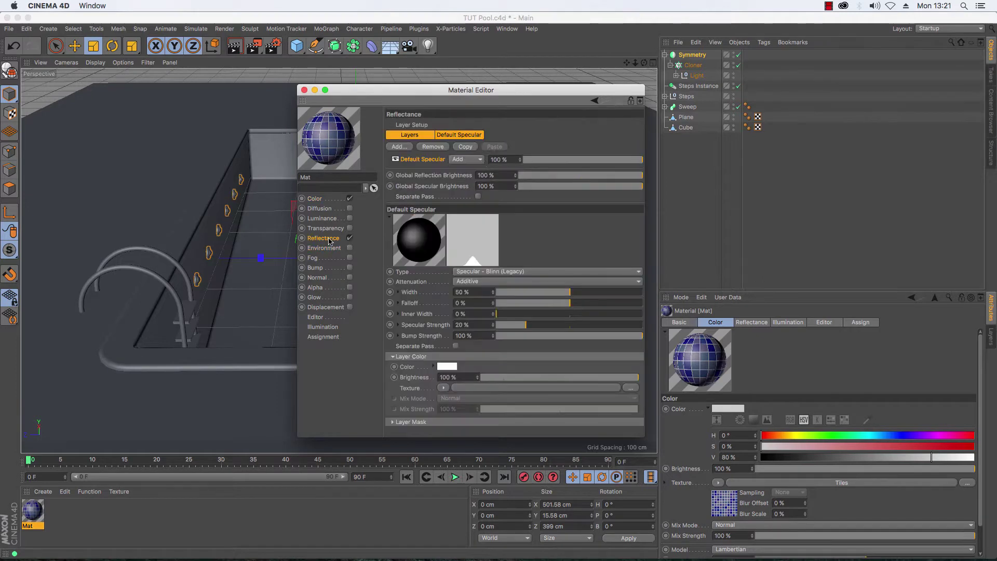
click(557, 187)
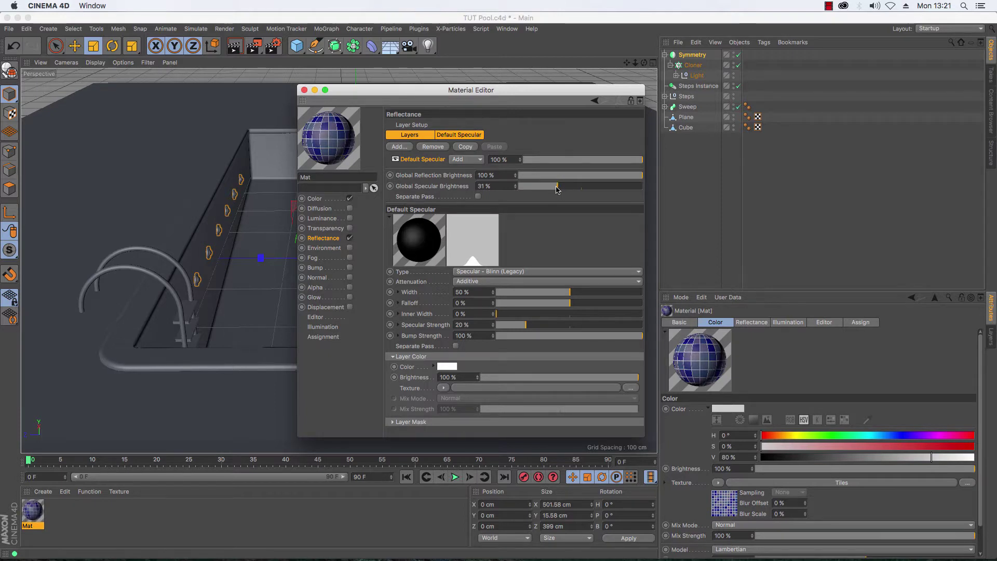
click(555, 186)
click(551, 187)
click(315, 200)
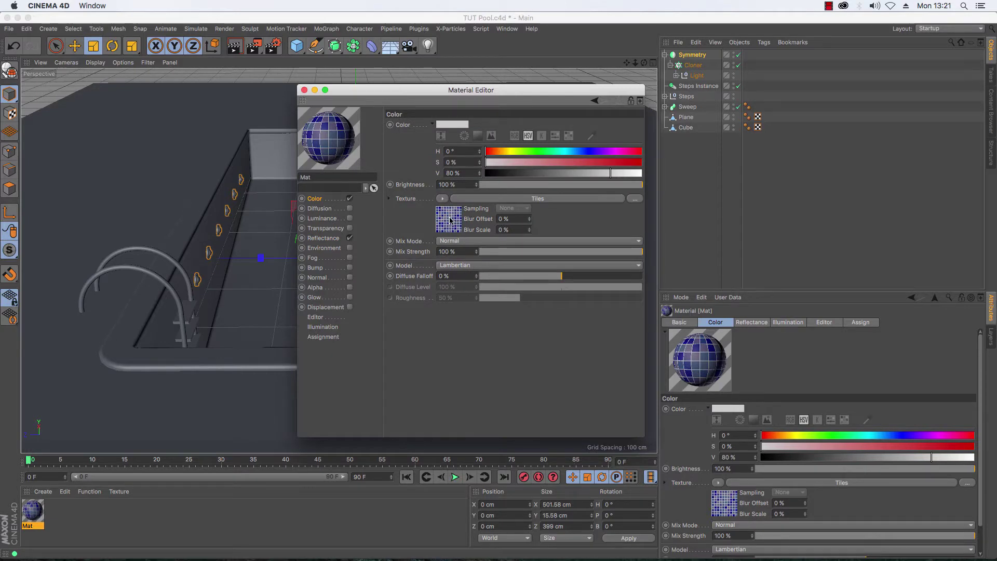
click(304, 89)
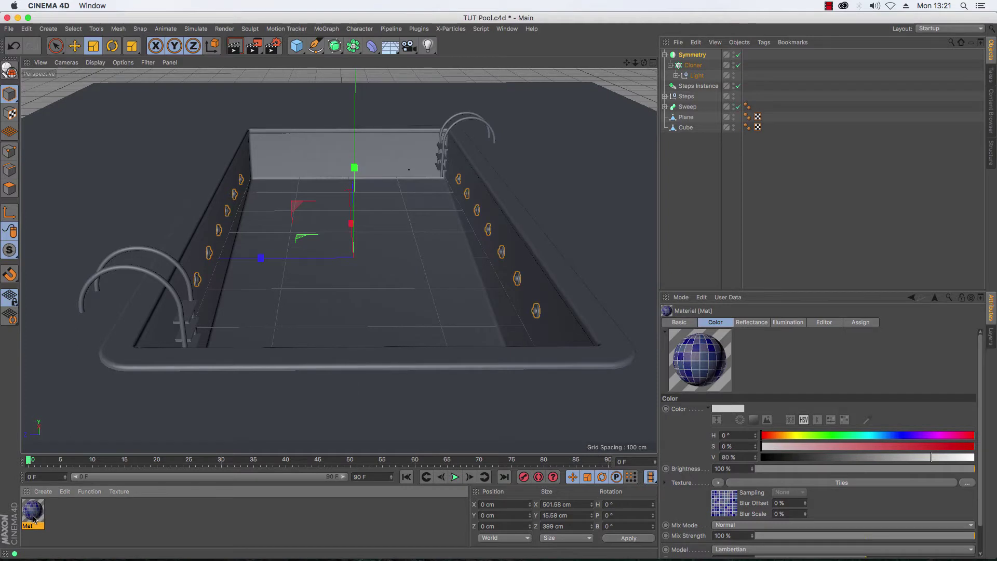
Step: Apply the tile material to the pool's Cube object and set its texture projection to Cubic
drag(33, 517, 373, 300)
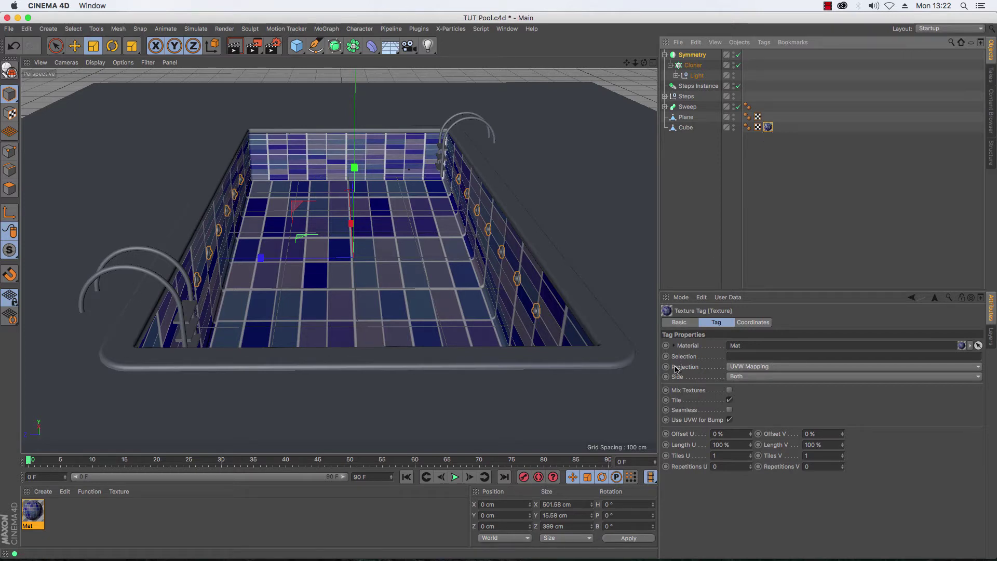
click(747, 366)
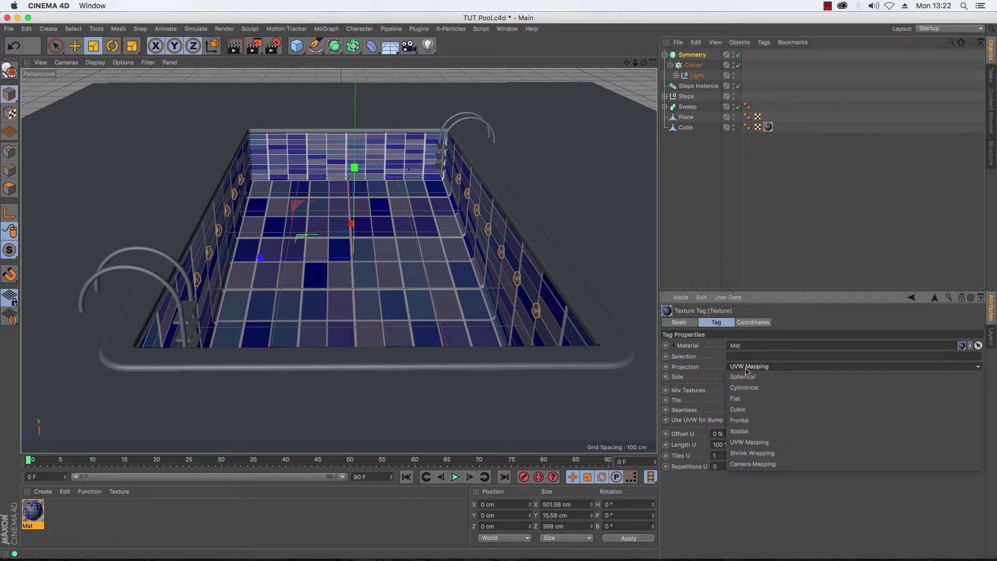
click(753, 407)
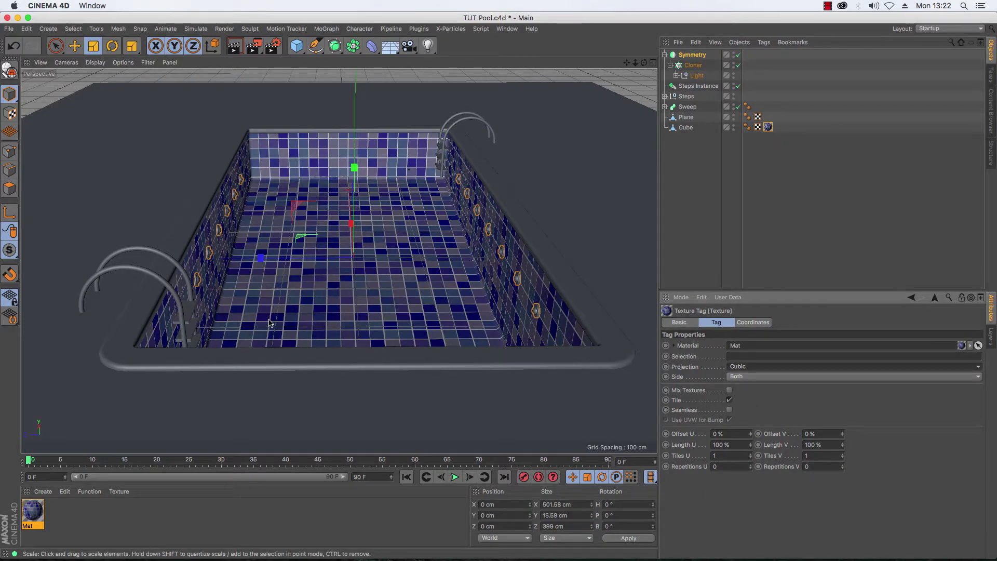
Step: Set the pool texture's Length U and Length V to 50%
double_click(737, 446)
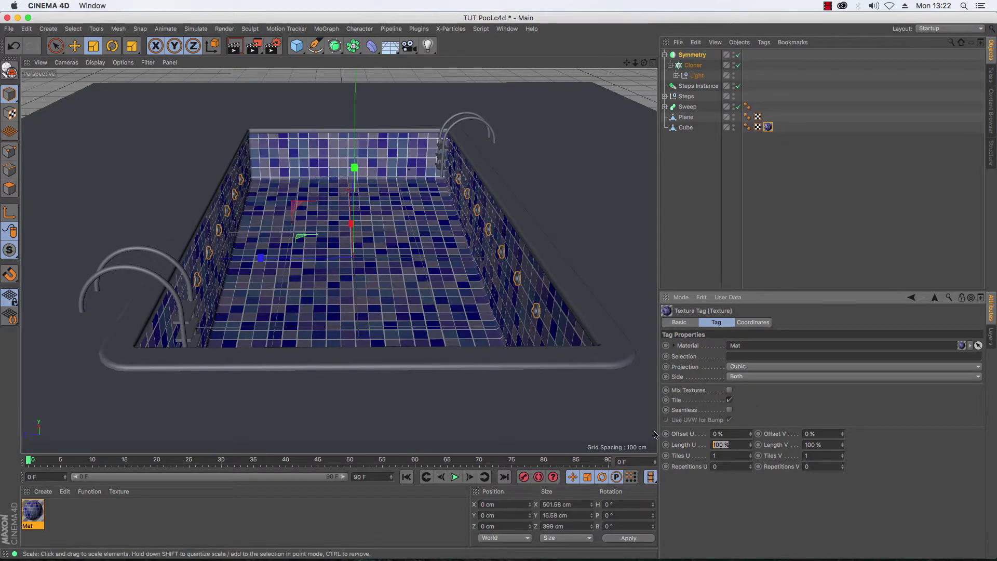
text(50)
key(Tab)
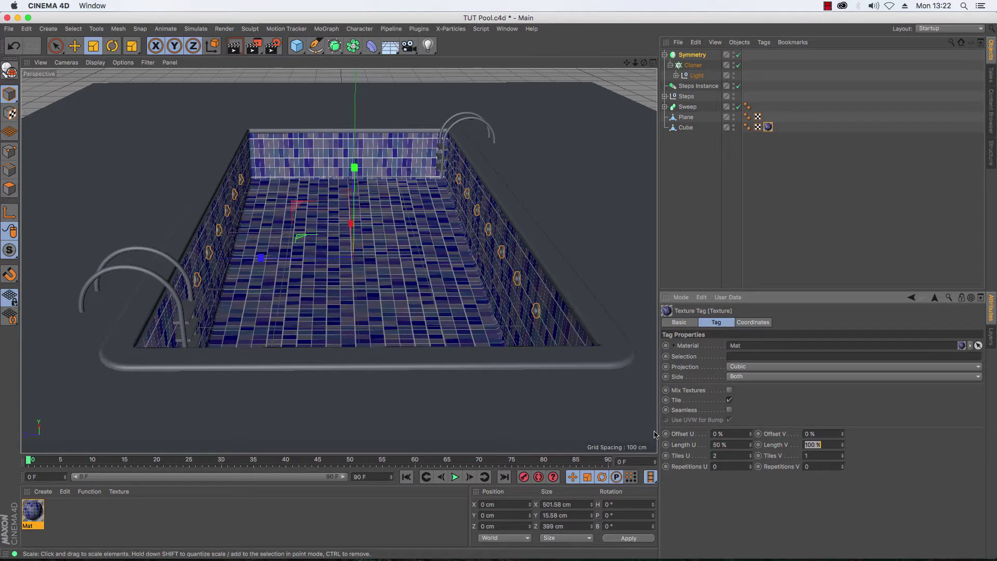
text(50)
key(Return)
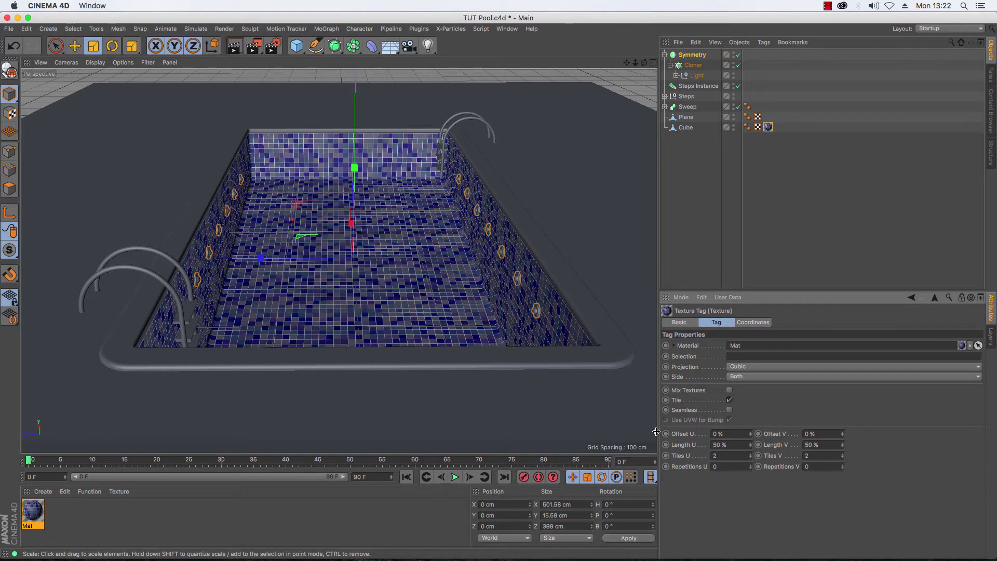
Step: Set the pool texture's Length U and Length V to 25%
drag(731, 445, 618, 452)
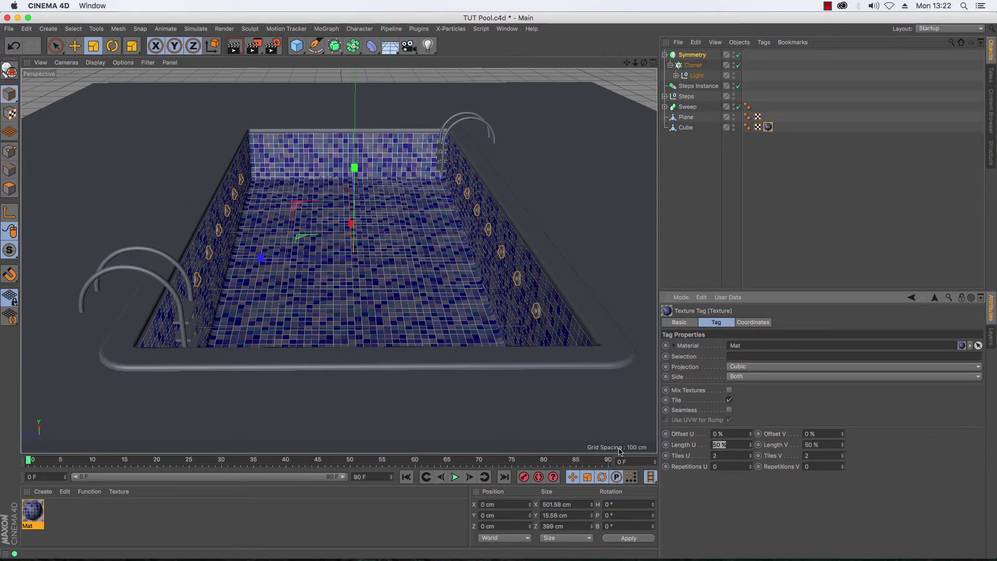
text(25)
key(Tab)
text(25)
key(Return)
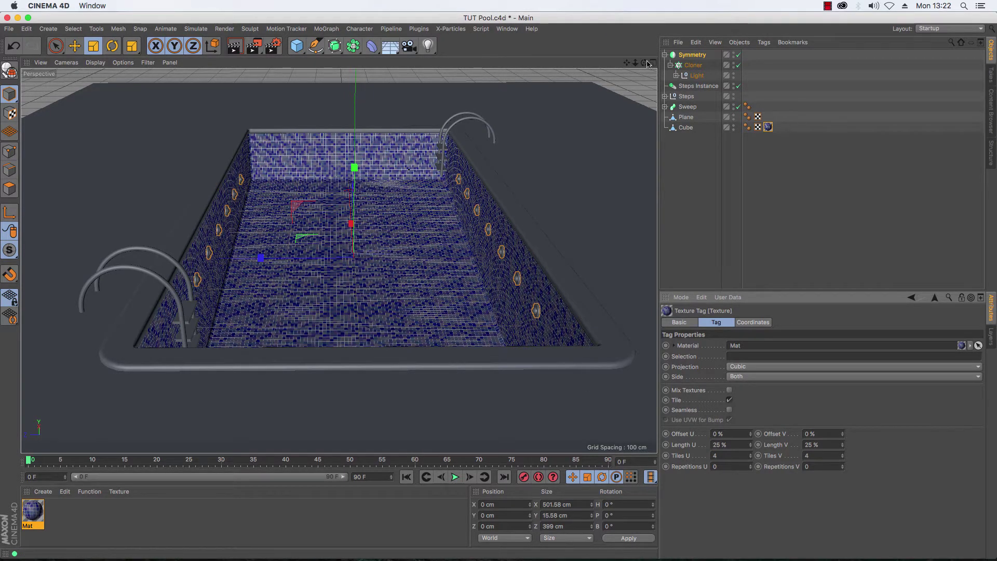
Step: Set the pool texture's Length U and Length V to 12.5%
drag(635, 63, 339, 261)
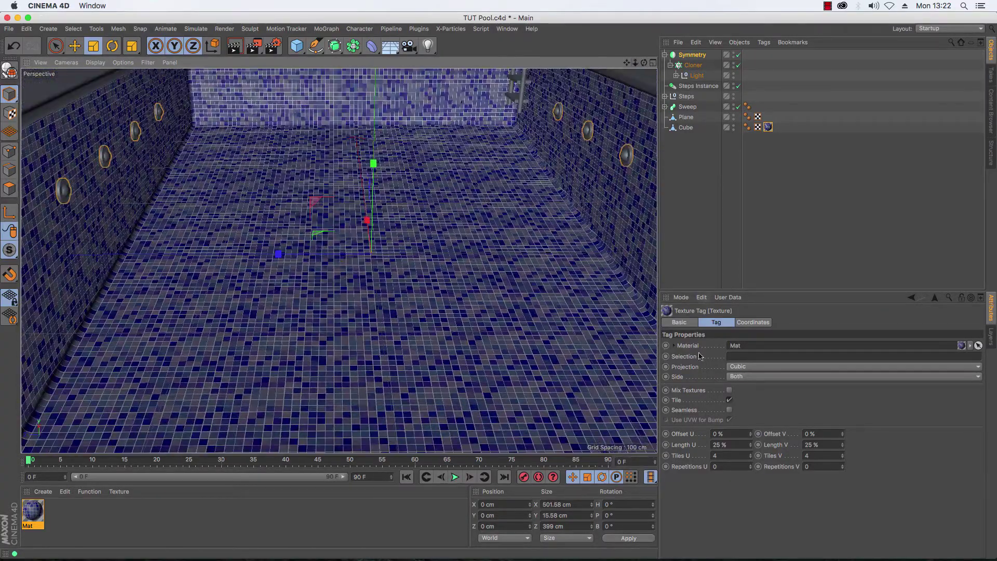
double_click(731, 454)
double_click(725, 445)
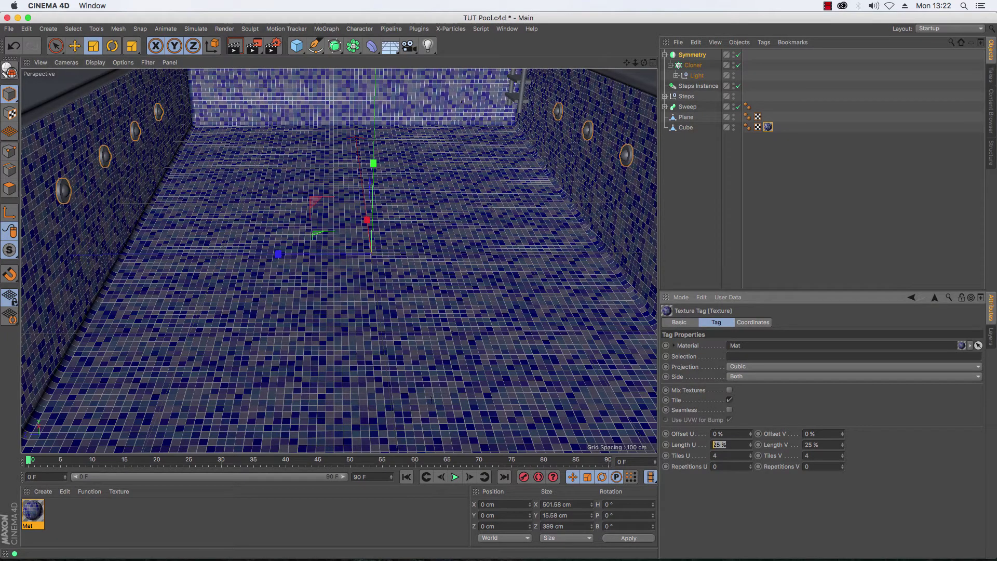
text(12.5)
key(Tab)
text(12.5)
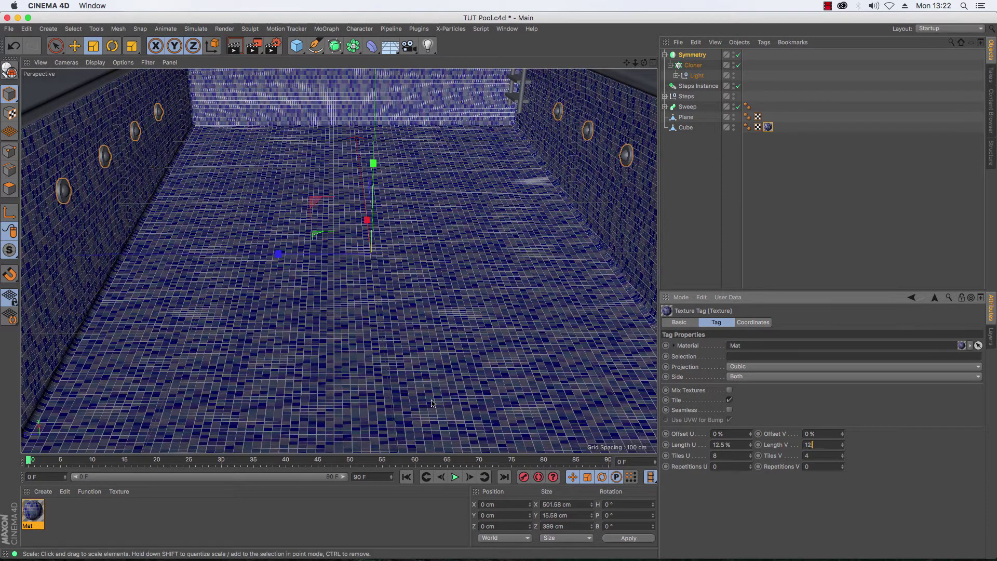
key(Return)
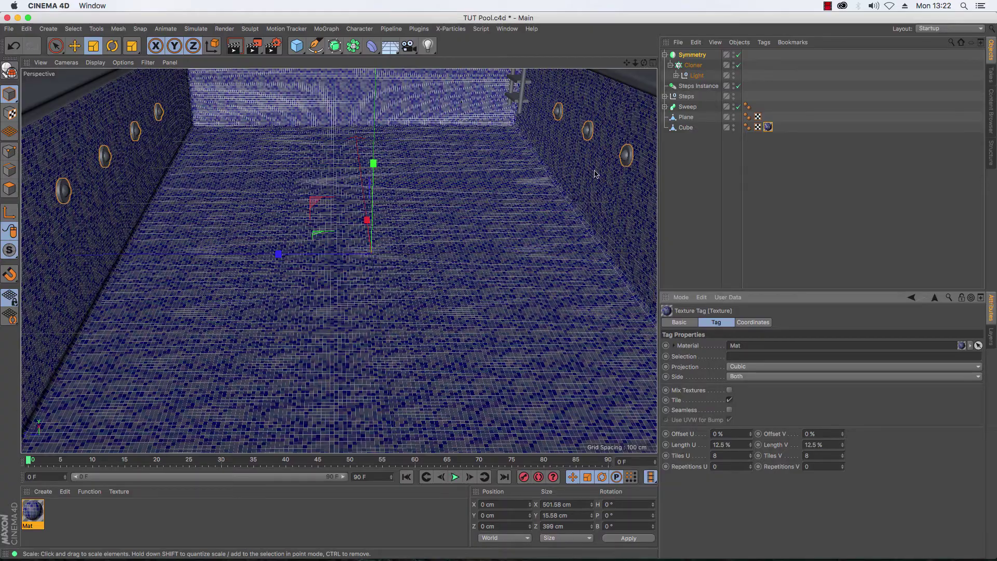
Step: Disable the Symmetry and Cloner objects and frame the single pool Light group up close
drag(644, 63, 339, 261)
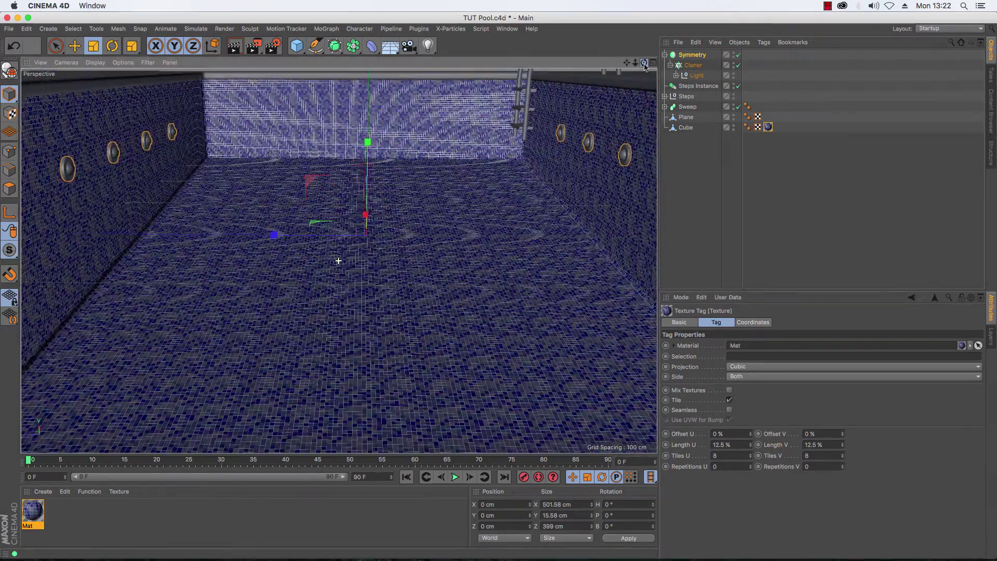
drag(627, 62, 339, 261)
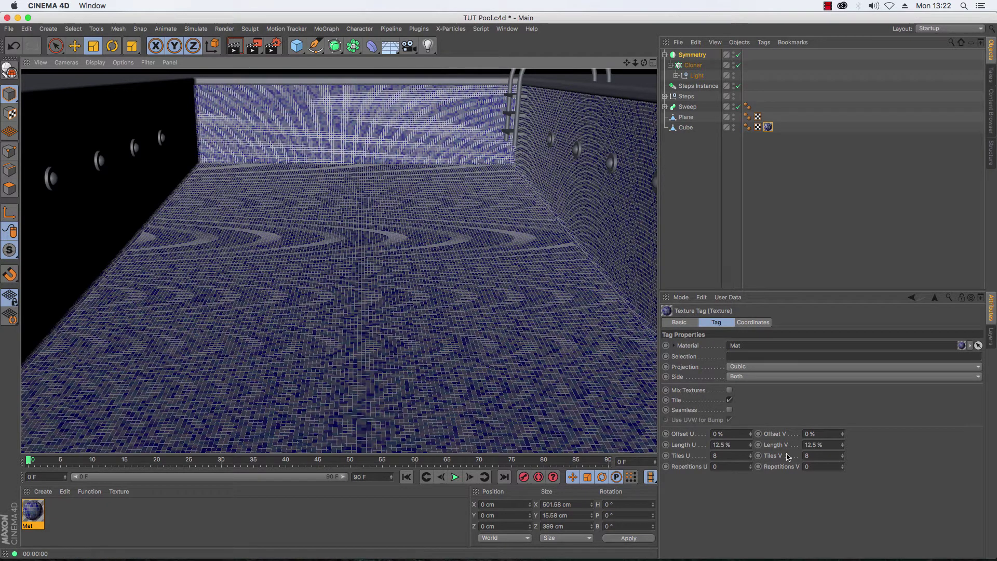
mouse_move(643, 62)
mouse_down()
mouse_move(338, 260)
mouse_move(644, 65)
mouse_move(519, 63)
mouse_move(635, 65)
mouse_up()
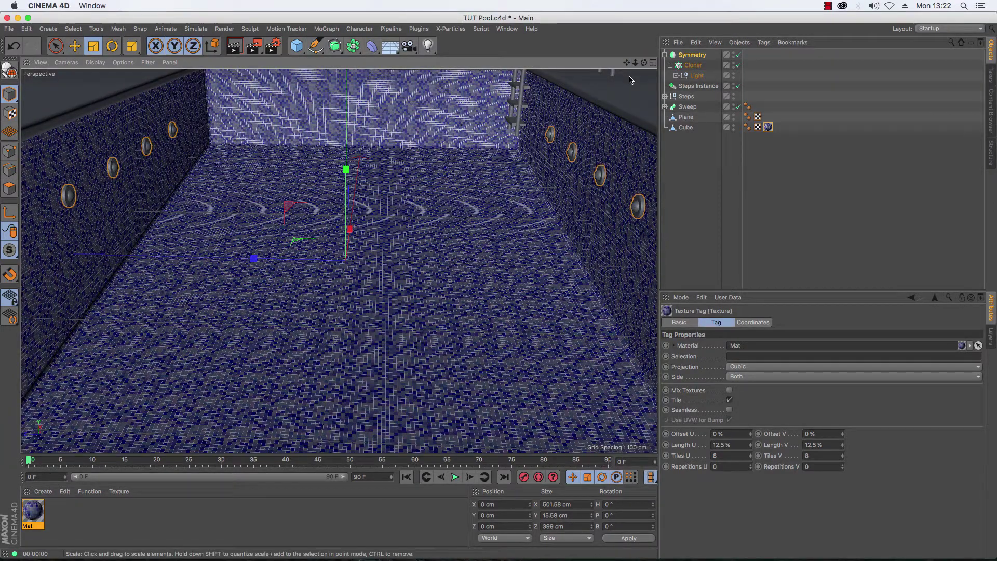
click(738, 65)
click(673, 76)
click(675, 76)
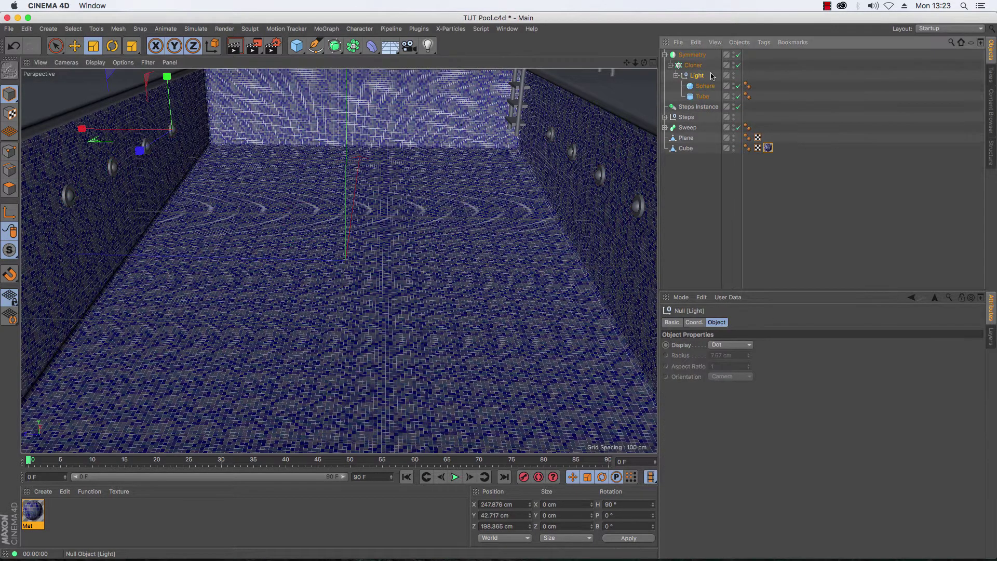
click(738, 55)
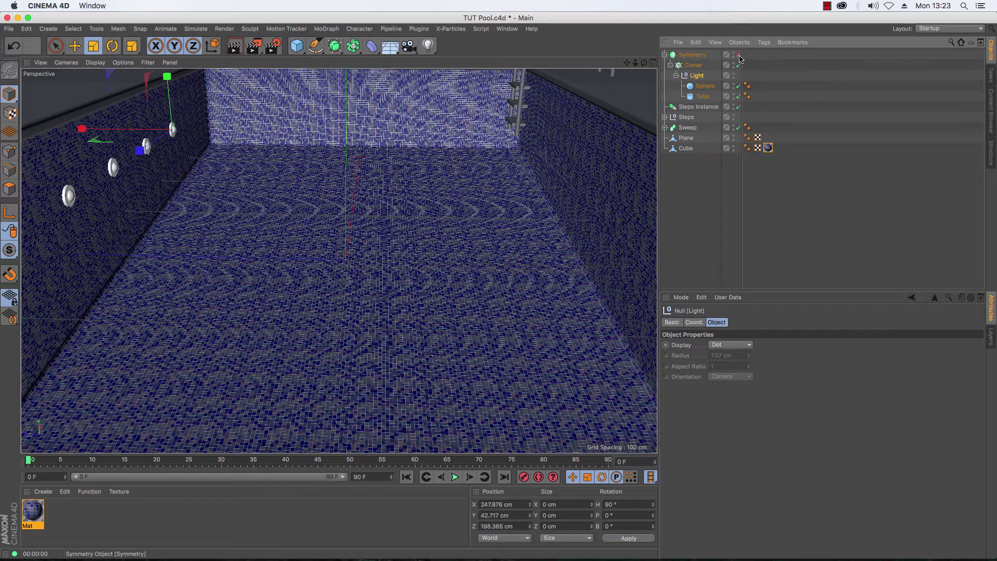
click(737, 66)
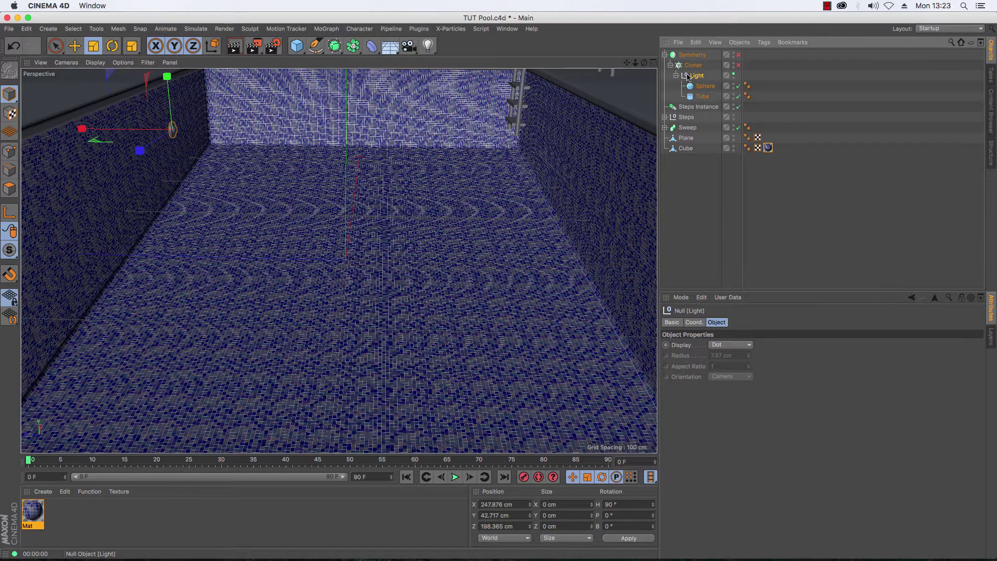
key(o)
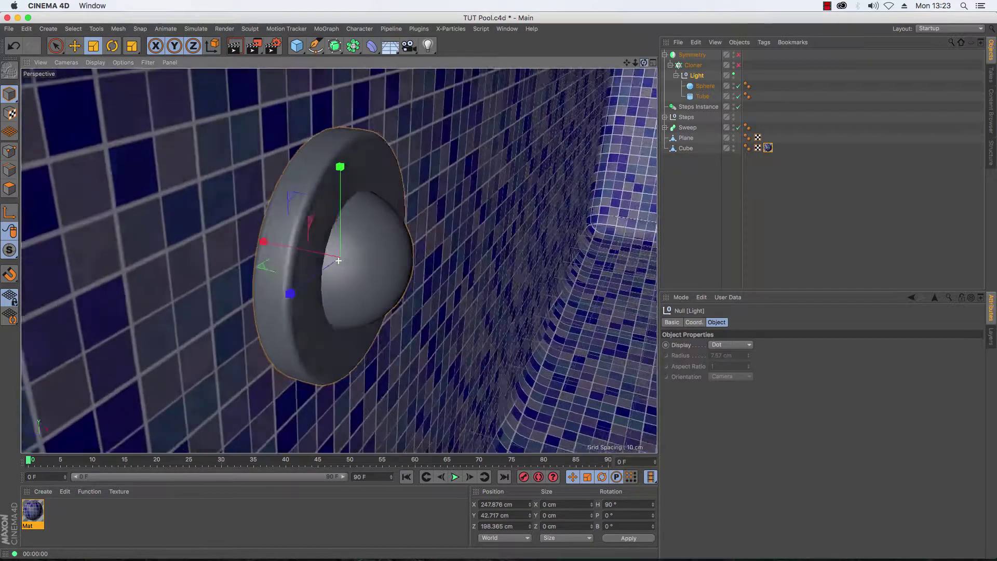
mouse_move(644, 62)
mouse_down()
mouse_move(338, 261)
mouse_move(645, 63)
mouse_up()
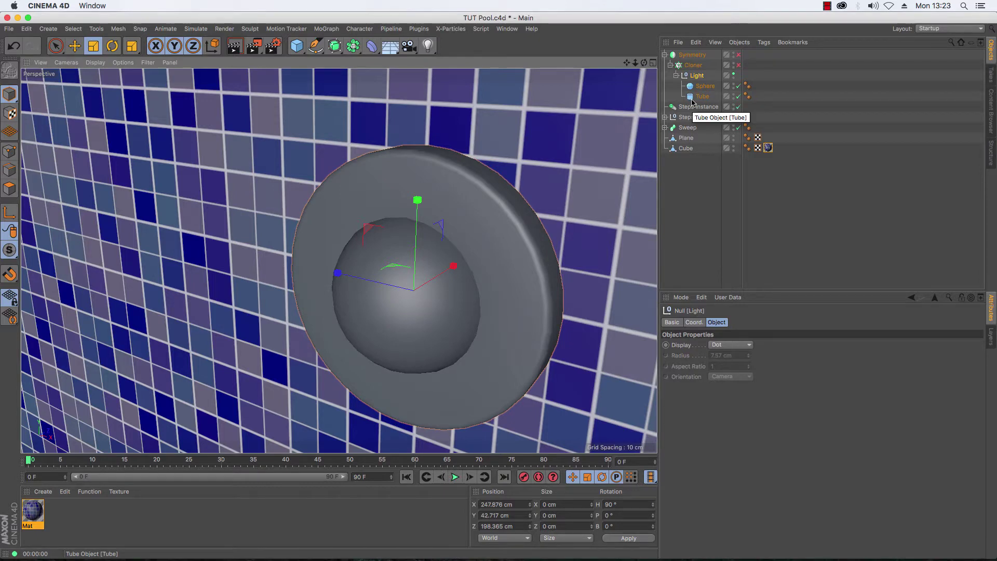
Step: Create a material with Reflectance off and Luminance brightness at 50%, and apply it to the light's Sphere
click(704, 86)
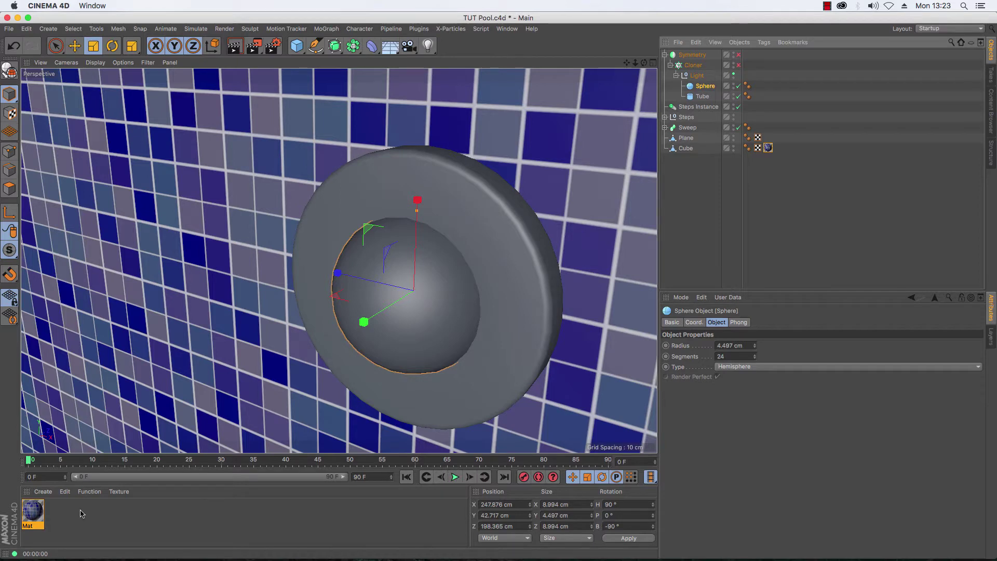
double_click(60, 514)
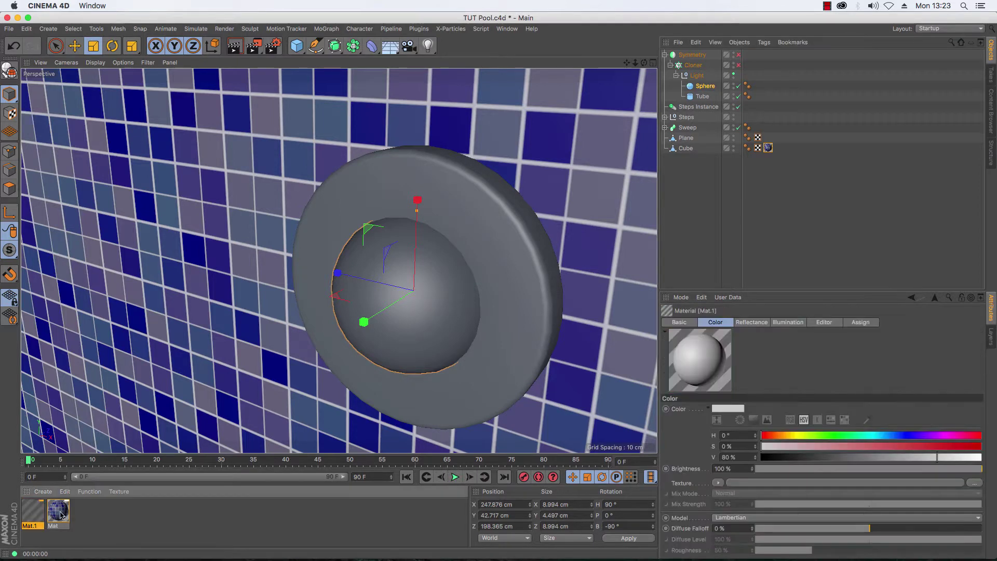
double_click(32, 512)
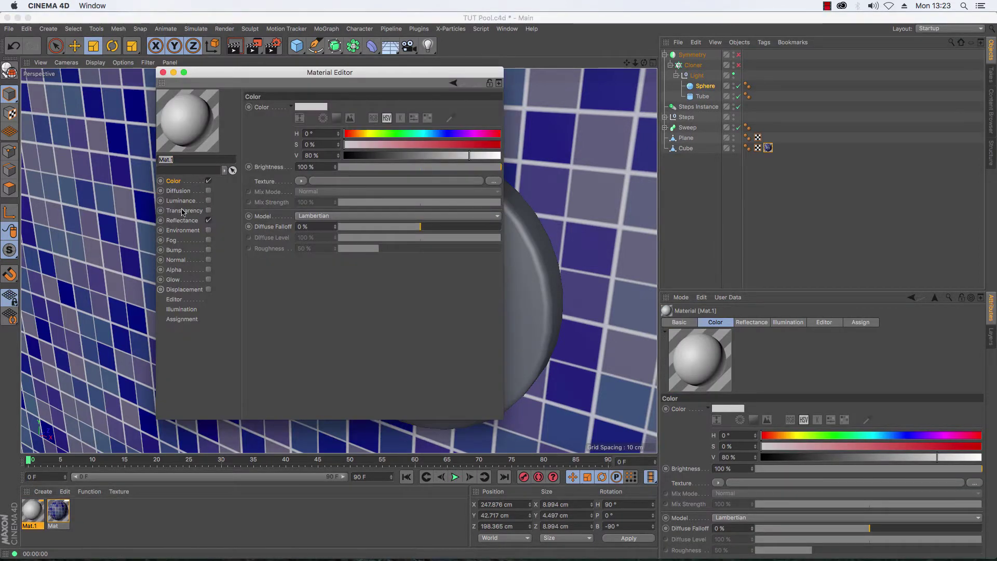
click(208, 220)
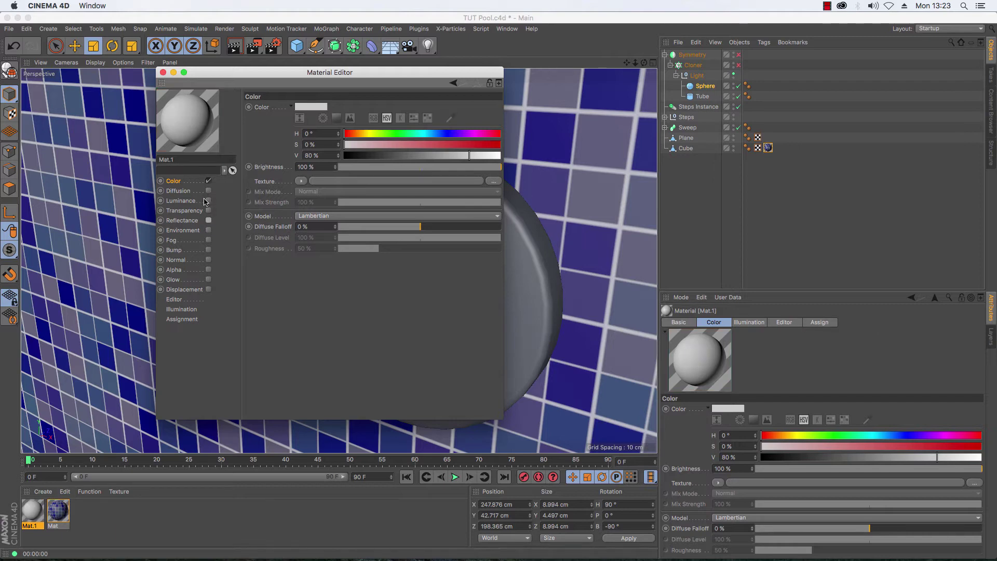
click(208, 201)
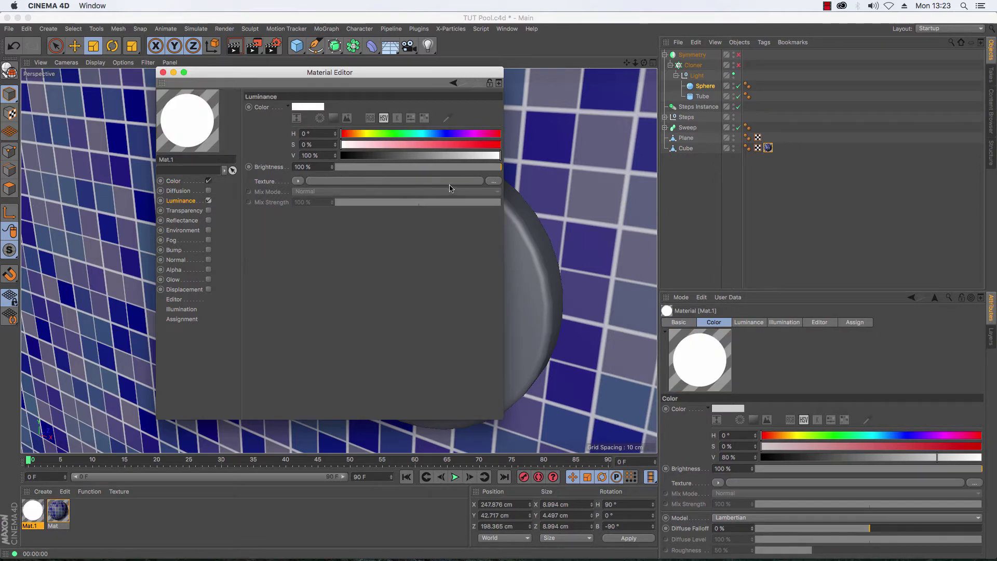
click(419, 167)
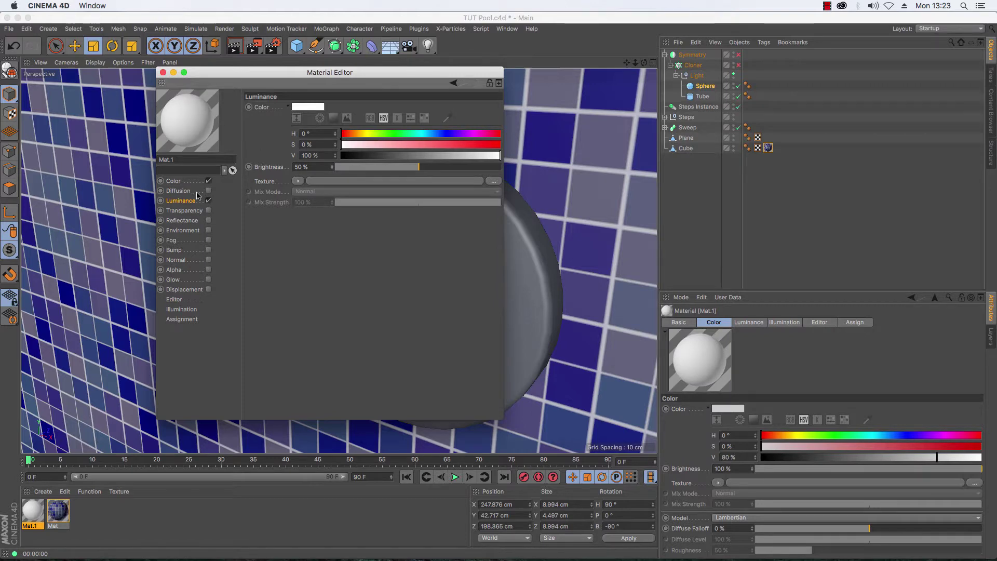
click(162, 73)
drag(37, 514, 424, 335)
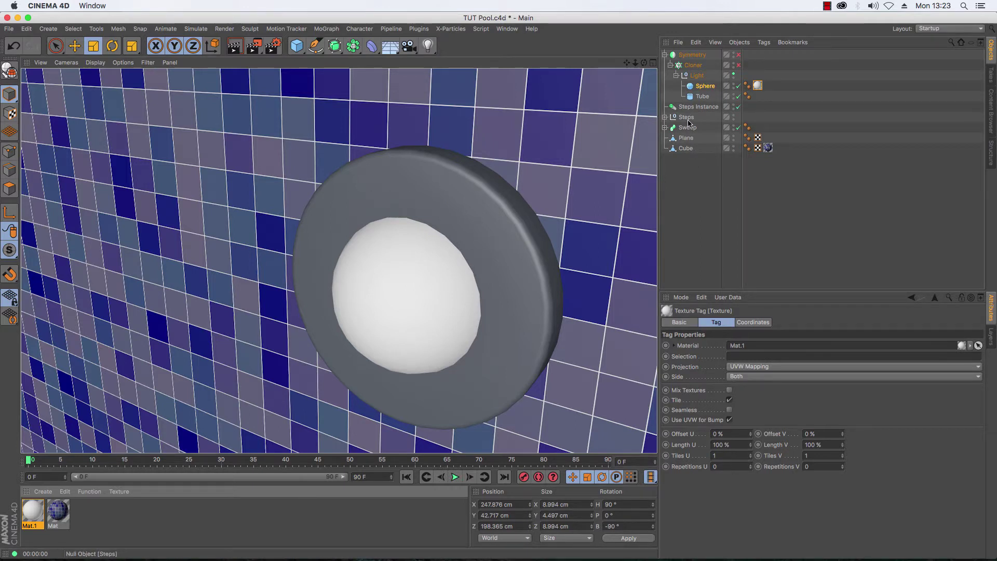
Step: Create another material with Color off and a Beckmann reflectance layer with Reflection Strength at 20%
double_click(80, 512)
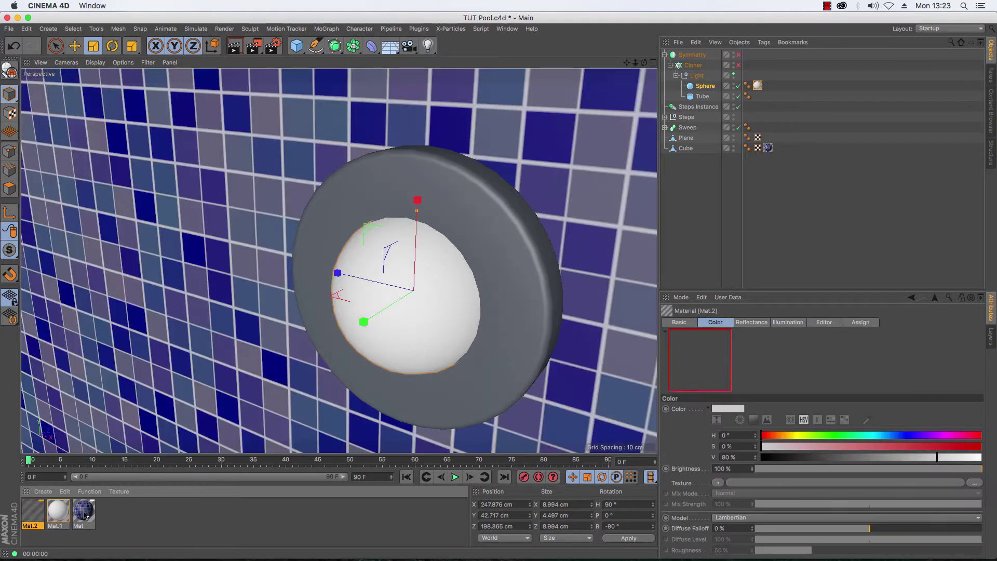
double_click(33, 511)
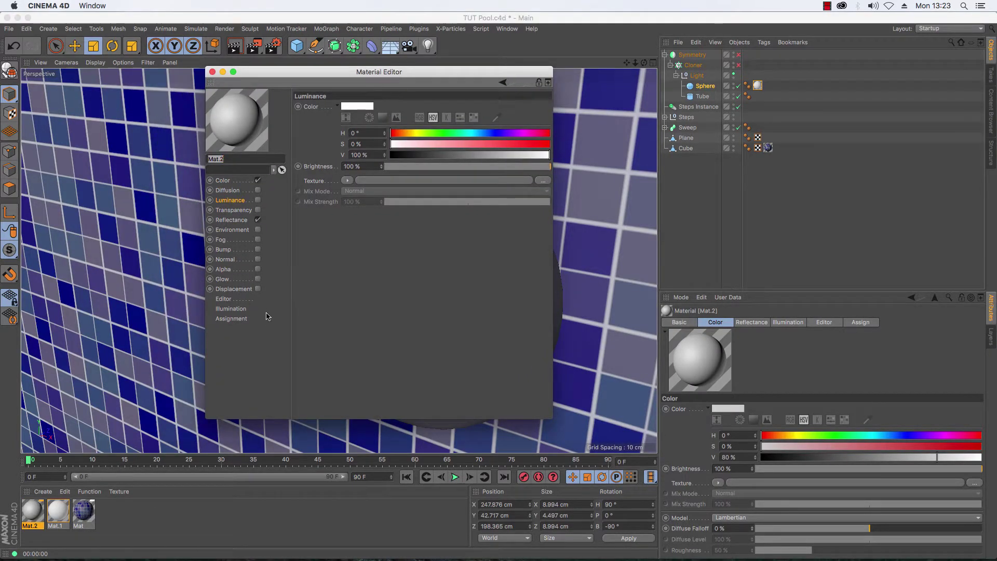
click(258, 181)
click(234, 220)
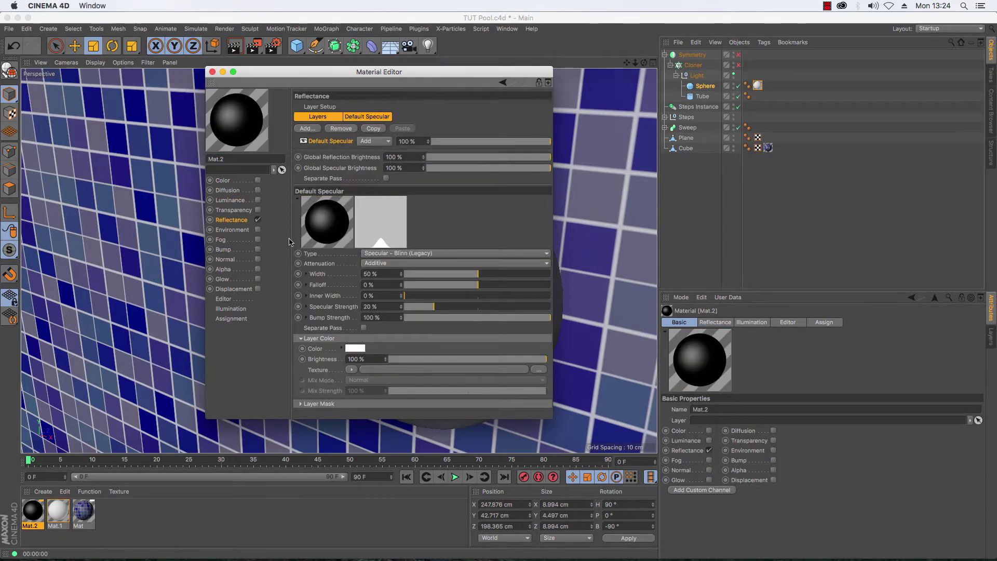
click(436, 254)
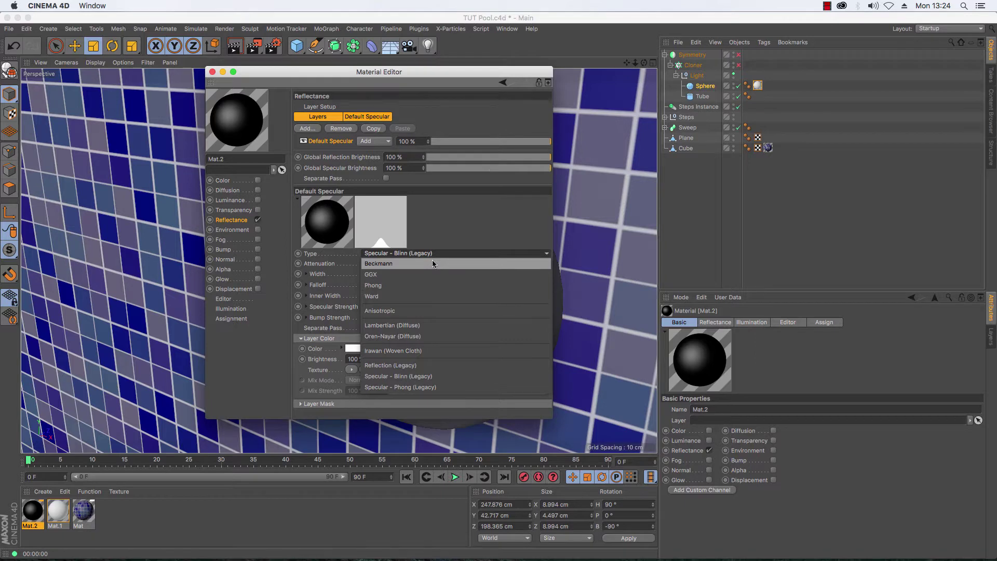
click(432, 262)
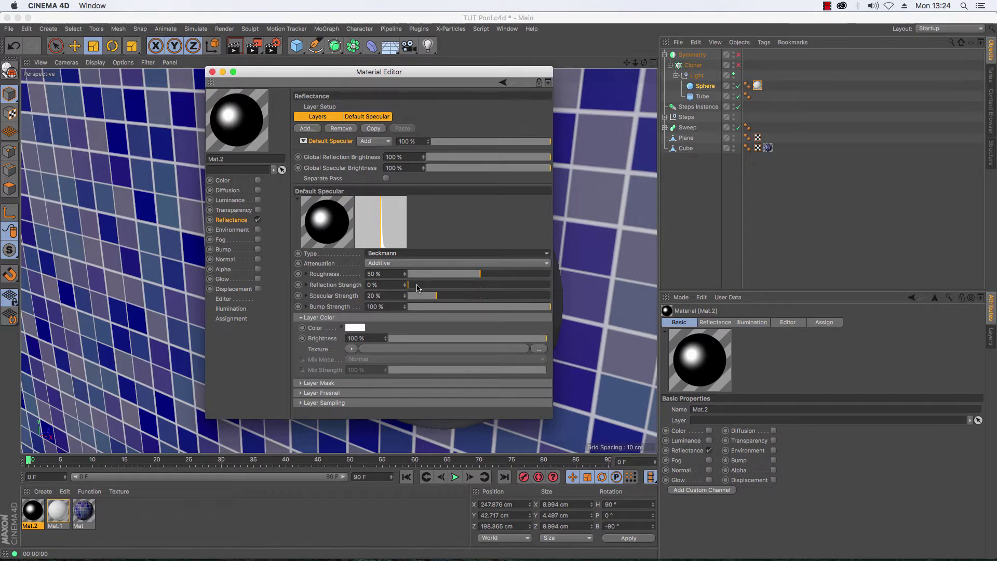
drag(489, 284, 439, 289)
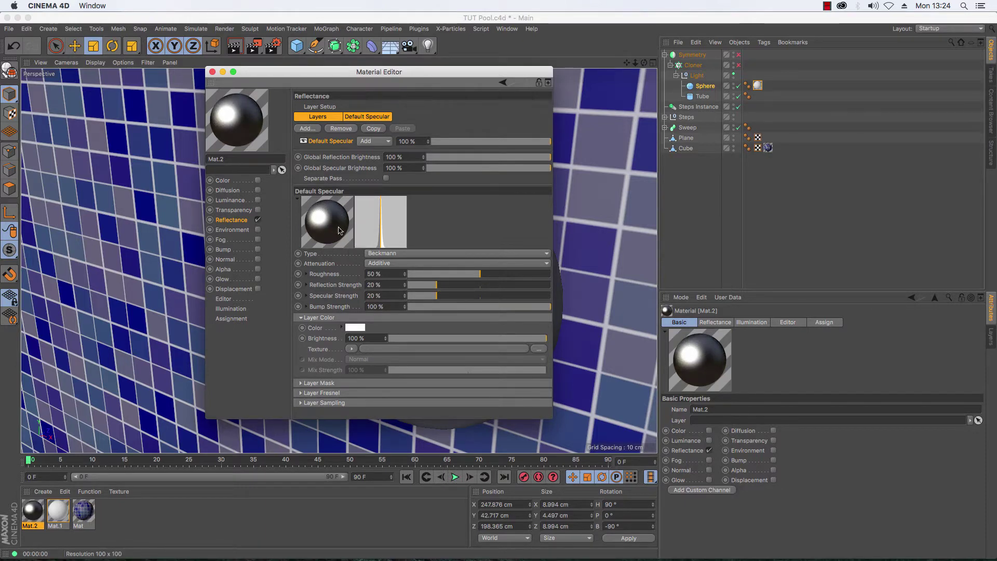
Step: Apply the Beckmann material to the light's Tube ring and render the view to check it
drag(279, 73, 736, 118)
drag(32, 511, 436, 416)
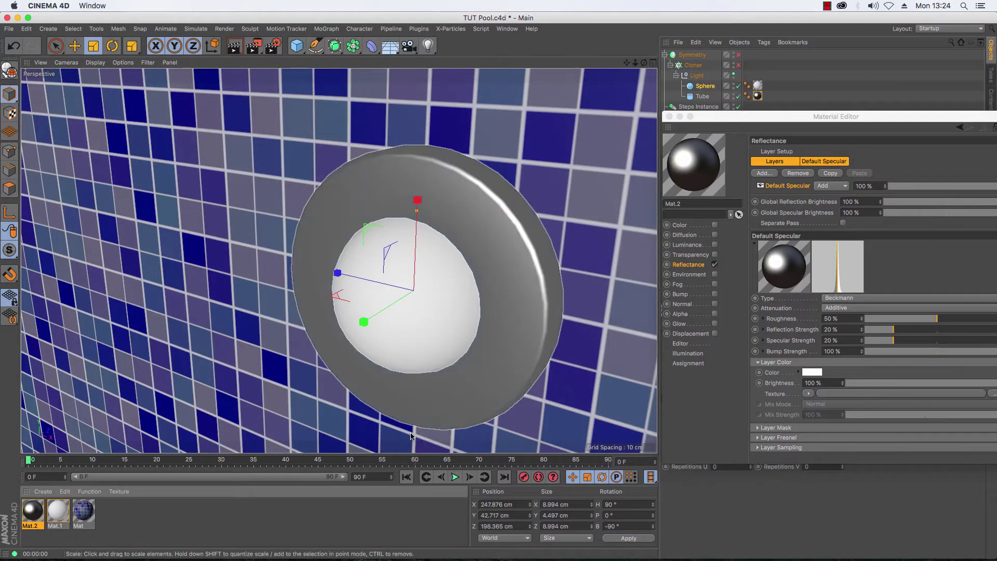
click(234, 46)
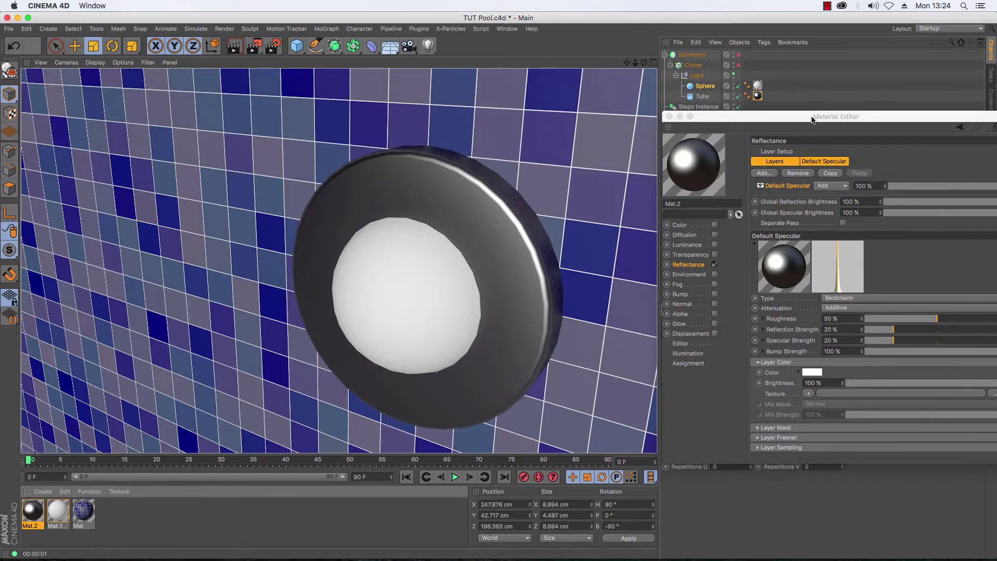
Step: Lower the ring material's Specular Strength to 10%, comparing it with a setting of about 51% first
drag(810, 119, 149, 110)
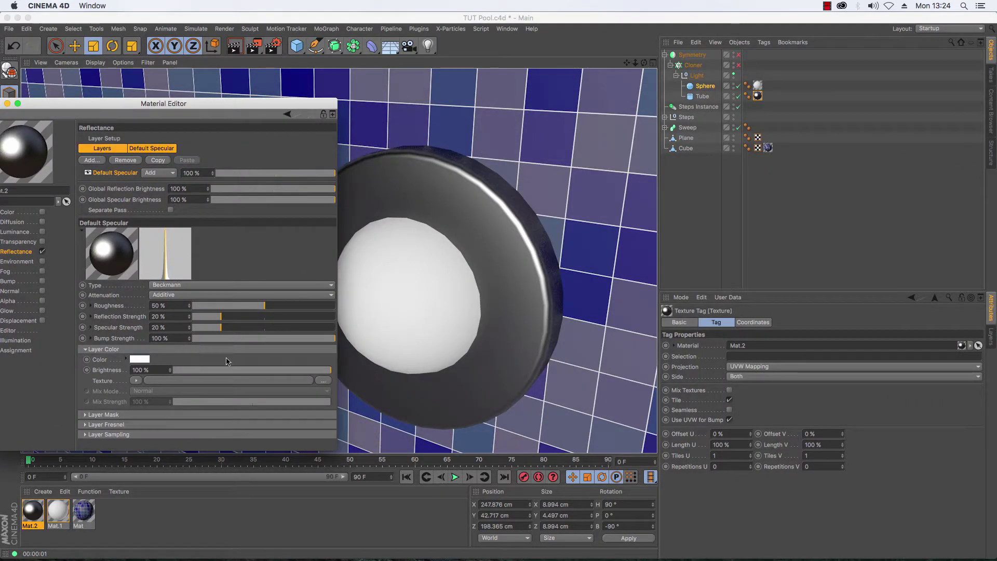
click(265, 327)
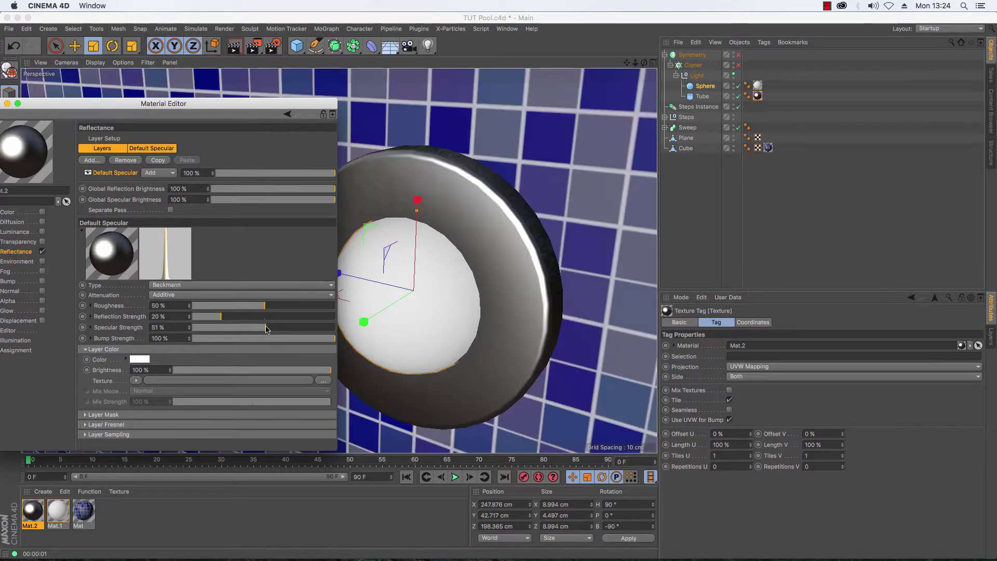
click(221, 333)
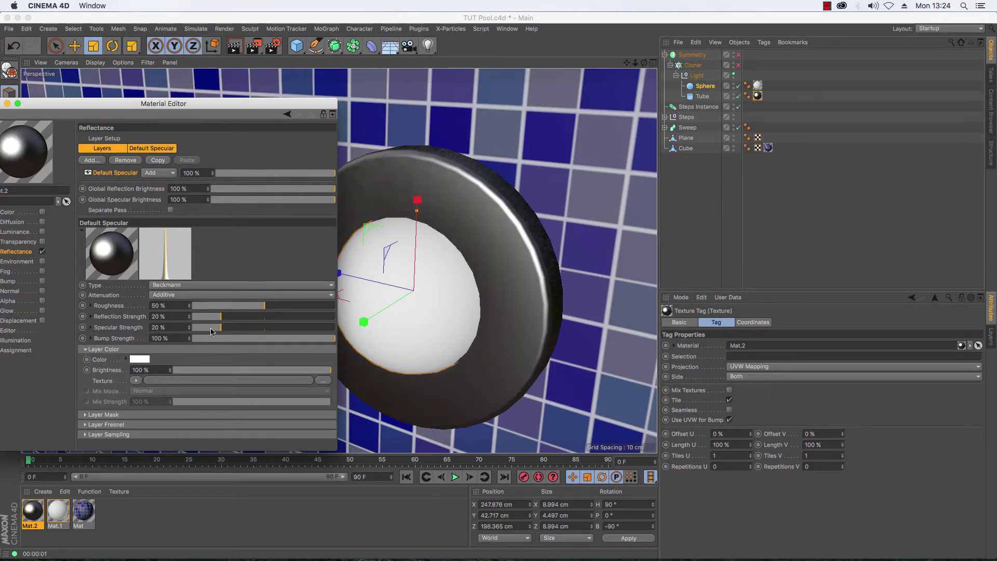
click(207, 331)
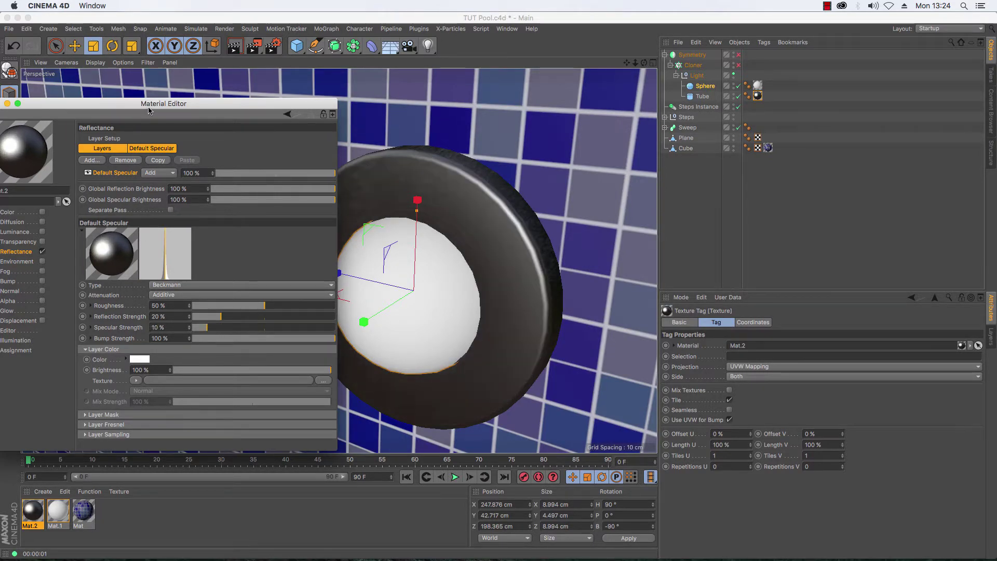
Step: Set the ring material's Default Specular layer opacity to 49% and, after trying 77%, its Roughness to 51%
click(275, 173)
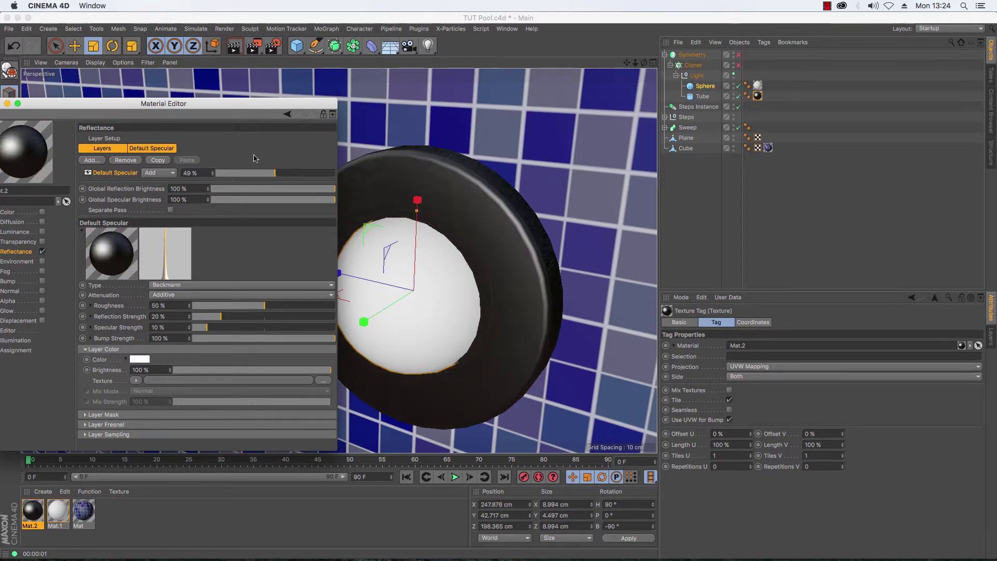
drag(195, 109, 278, 112)
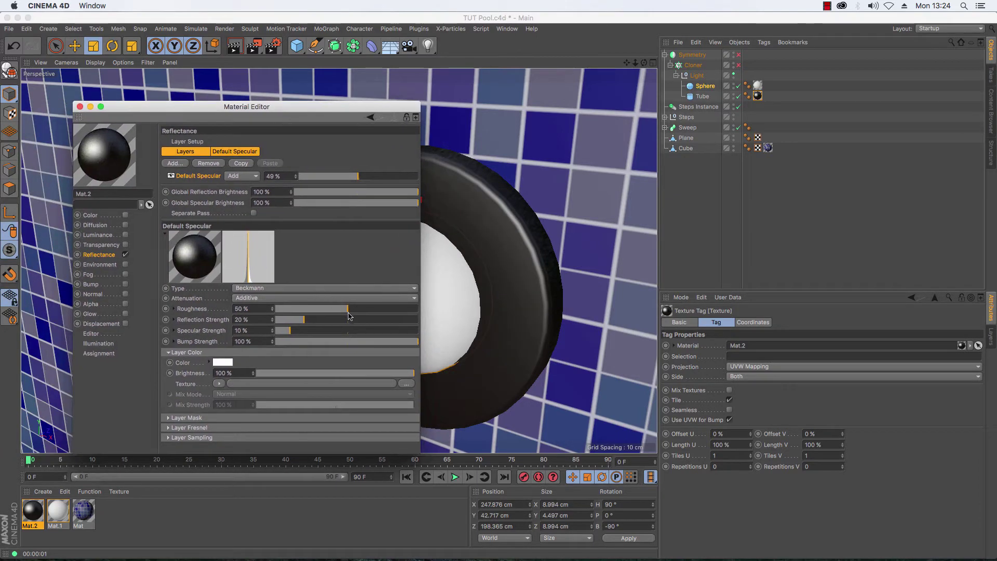
click(385, 310)
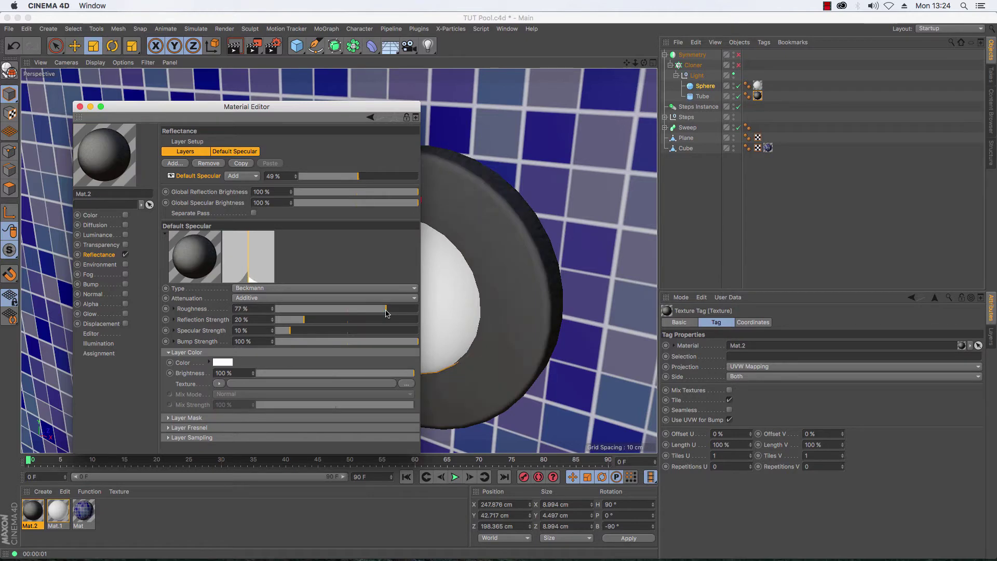
click(348, 309)
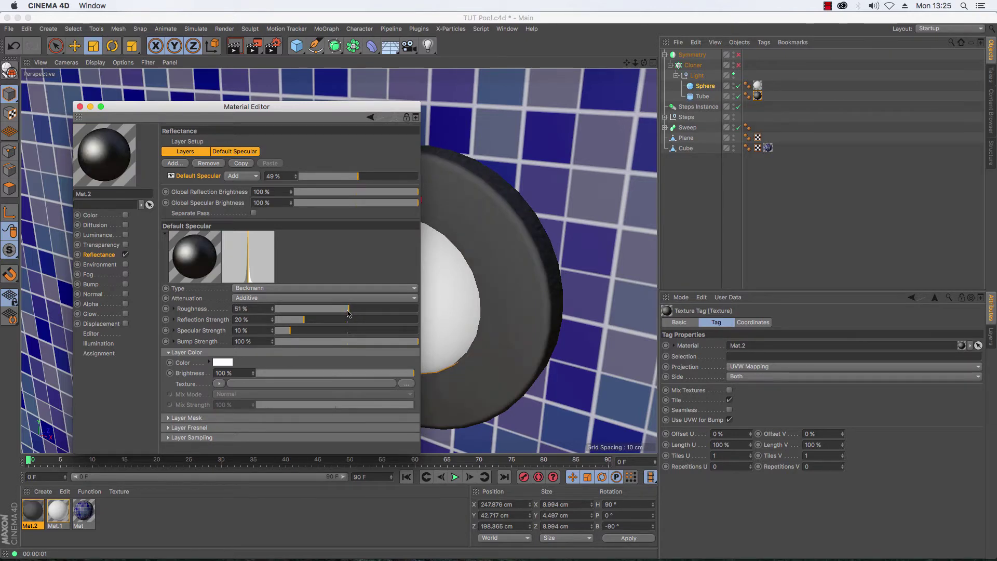
Step: Raise the ring material's Reflection Strength to 50%, trying 35% first, and render the view to check it
click(326, 320)
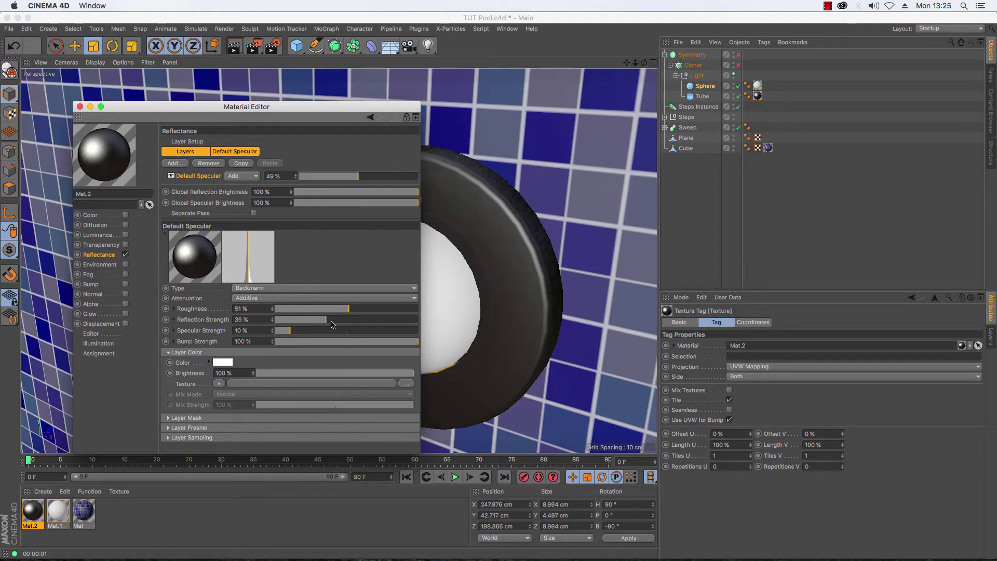
click(347, 320)
drag(107, 109, 607, 128)
click(567, 189)
key(ctrl+r)
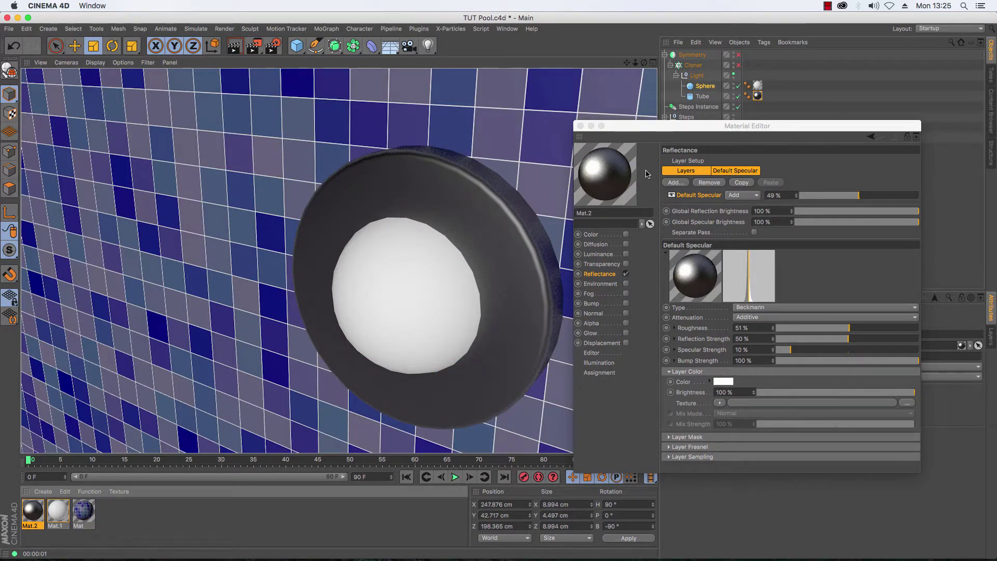
click(581, 126)
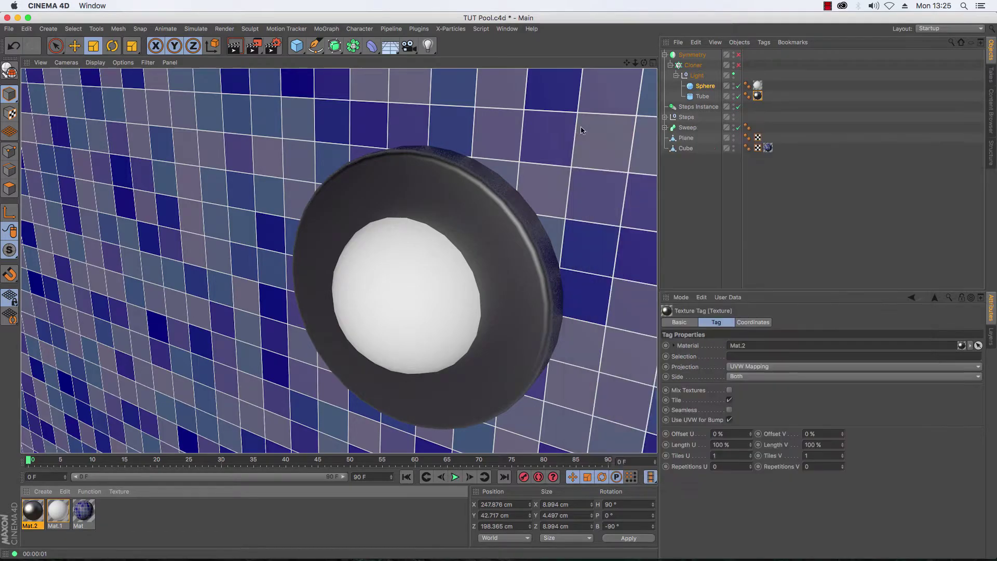
Step: Re-enable the Cloner and Symmetry, and assign the ring material to the Steps after trying it on the Sweep
drag(738, 65, 739, 55)
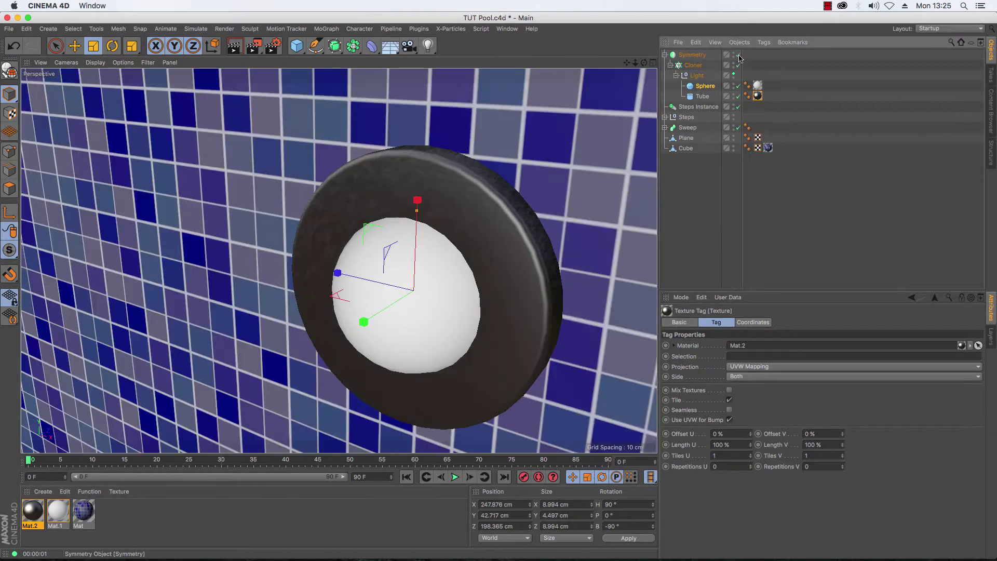
drag(636, 63, 626, 80)
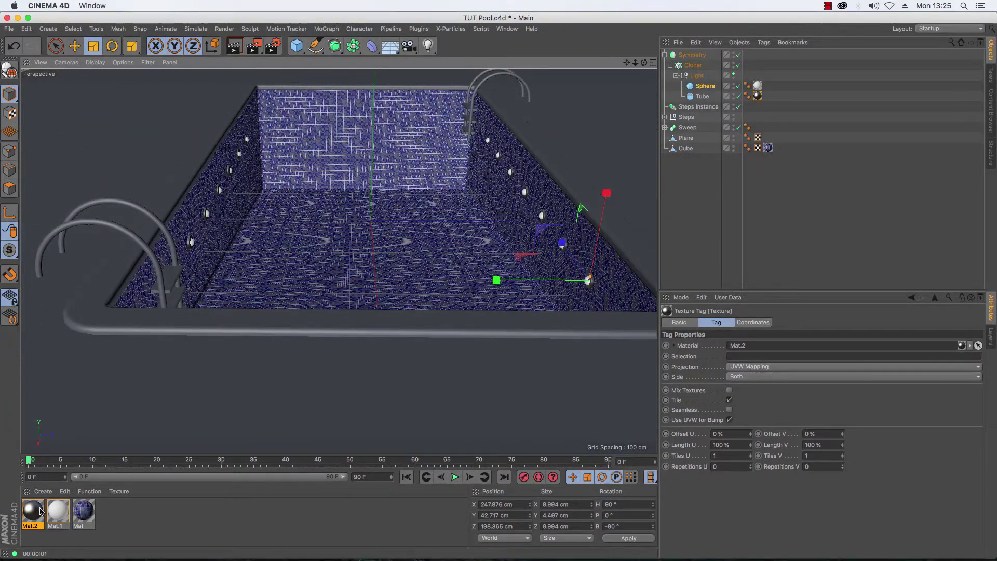
drag(32, 514, 694, 130)
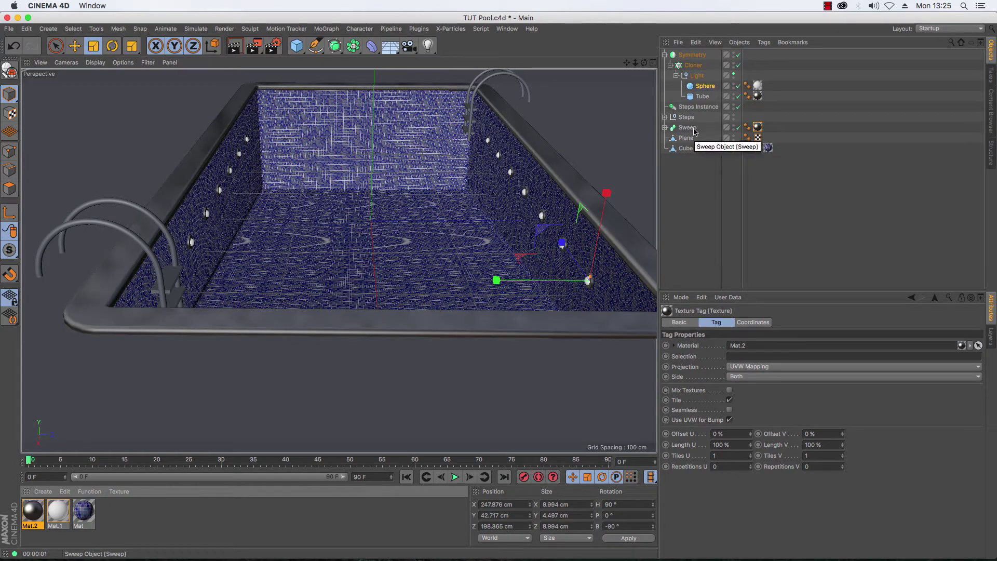
drag(758, 127, 747, 117)
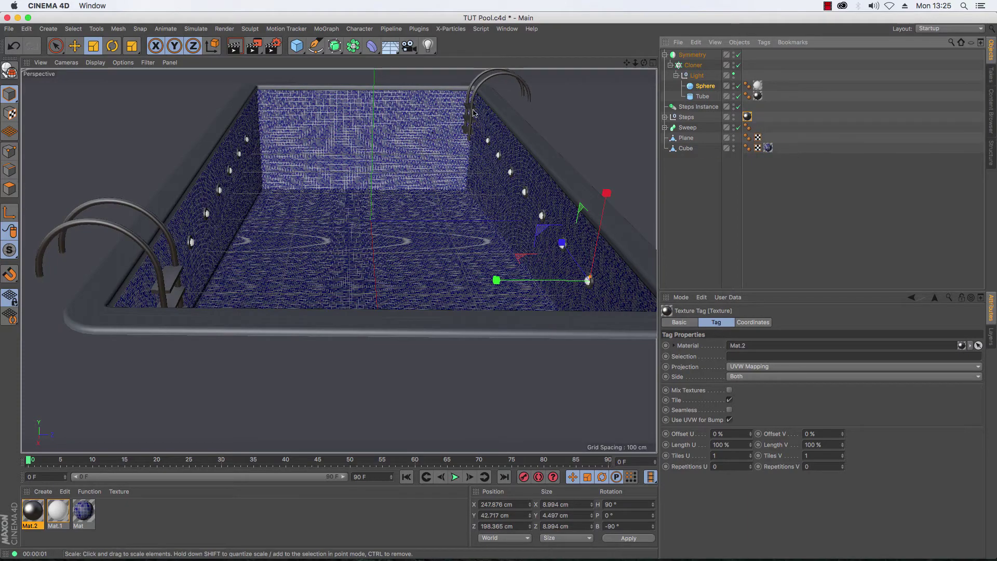
Step: Create a new material and load a Layer shader as the texture of its Color channel
drag(627, 63, 605, 91)
mouse_move(637, 62)
mouse_down()
mouse_move(594, 66)
mouse_move(644, 77)
mouse_move(696, 56)
mouse_move(661, 58)
mouse_move(643, 87)
mouse_move(623, 66)
mouse_up()
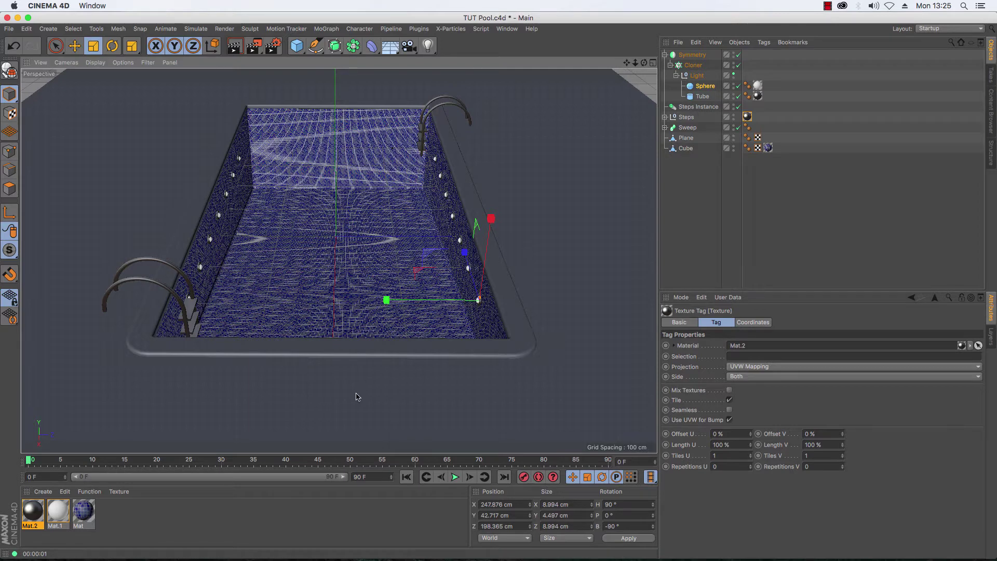
double_click(110, 514)
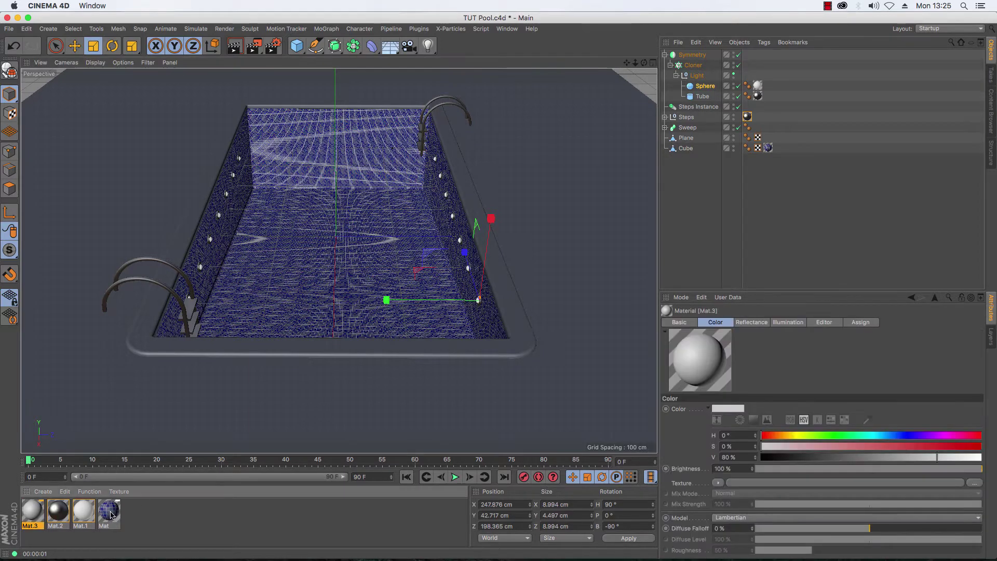
double_click(30, 515)
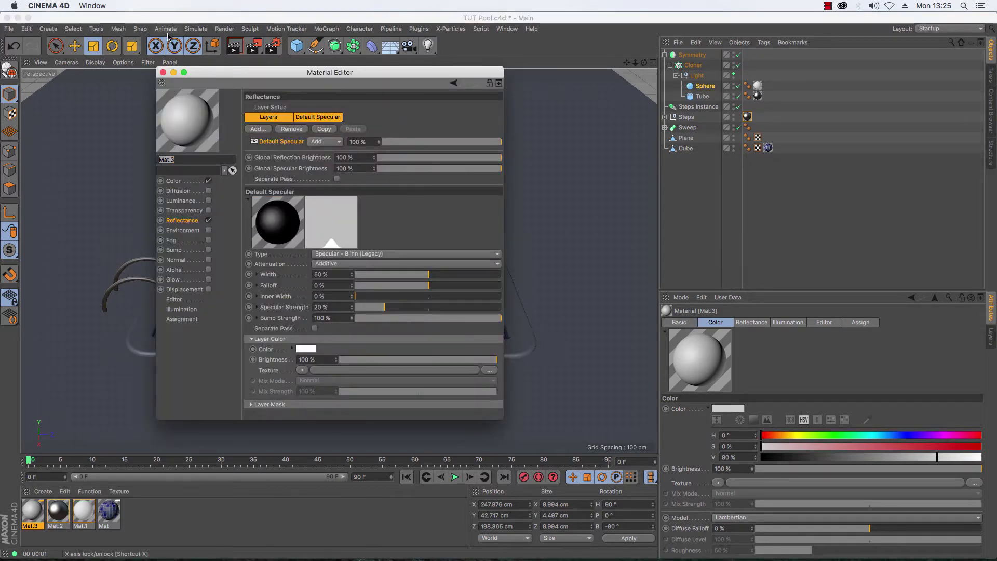
drag(250, 73, 350, 78)
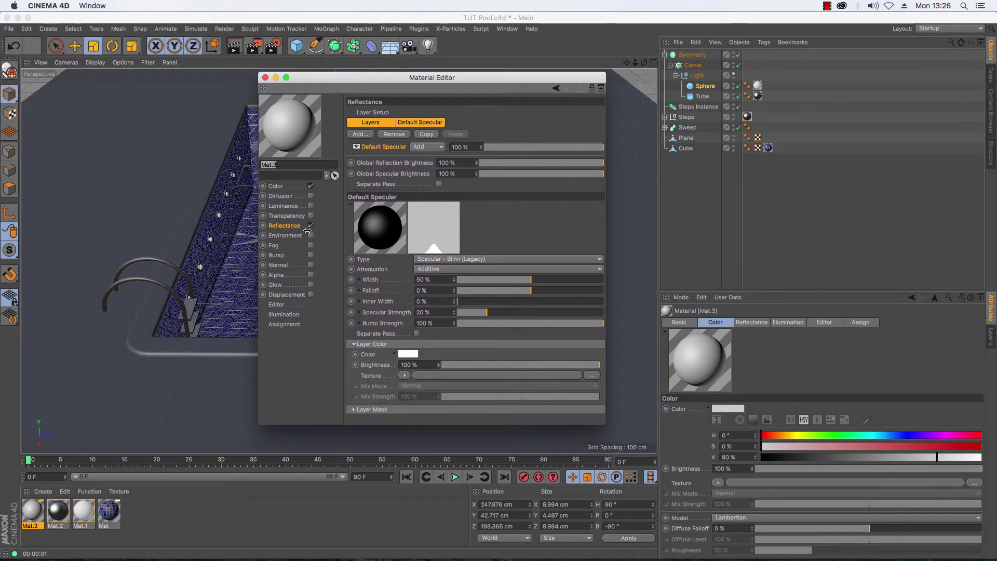
click(276, 187)
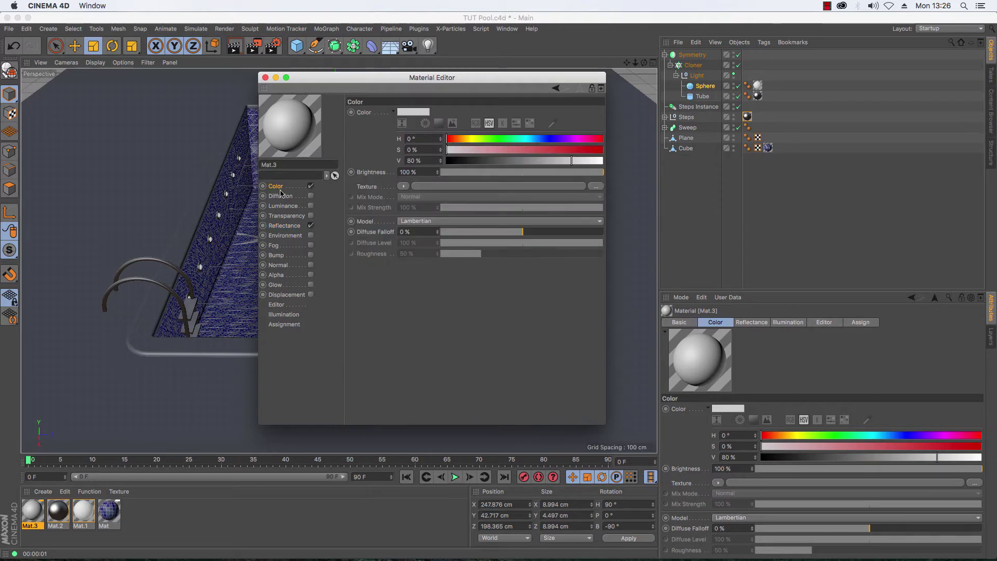
click(402, 186)
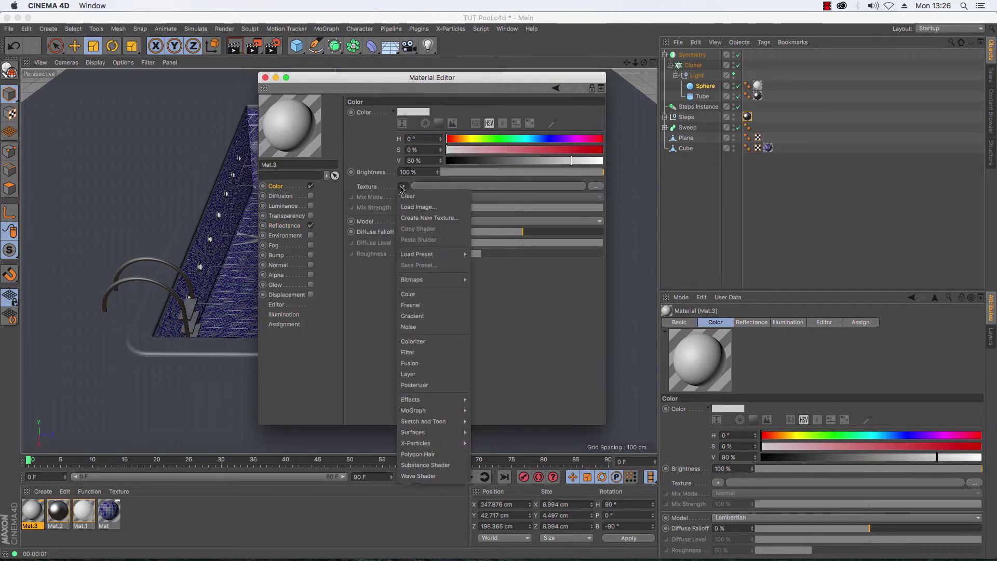
click(435, 374)
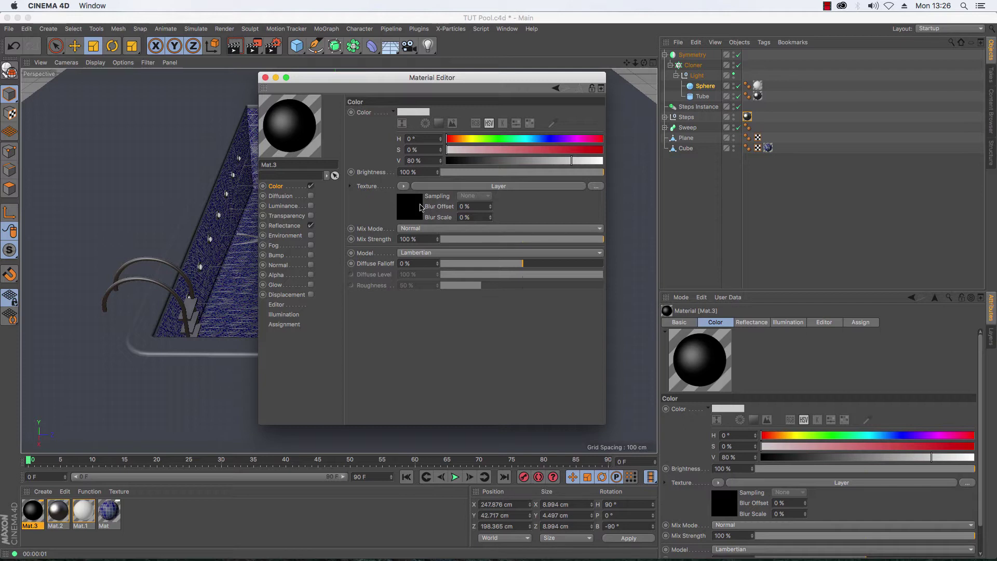
Step: Add a Noise shader inside the new material's Layer shader
click(420, 206)
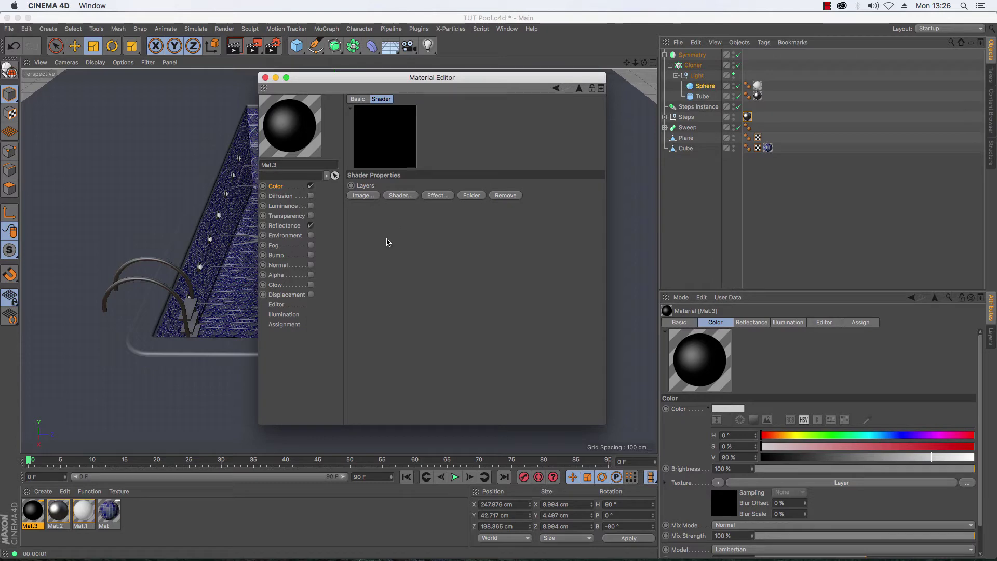
click(378, 199)
click(692, 410)
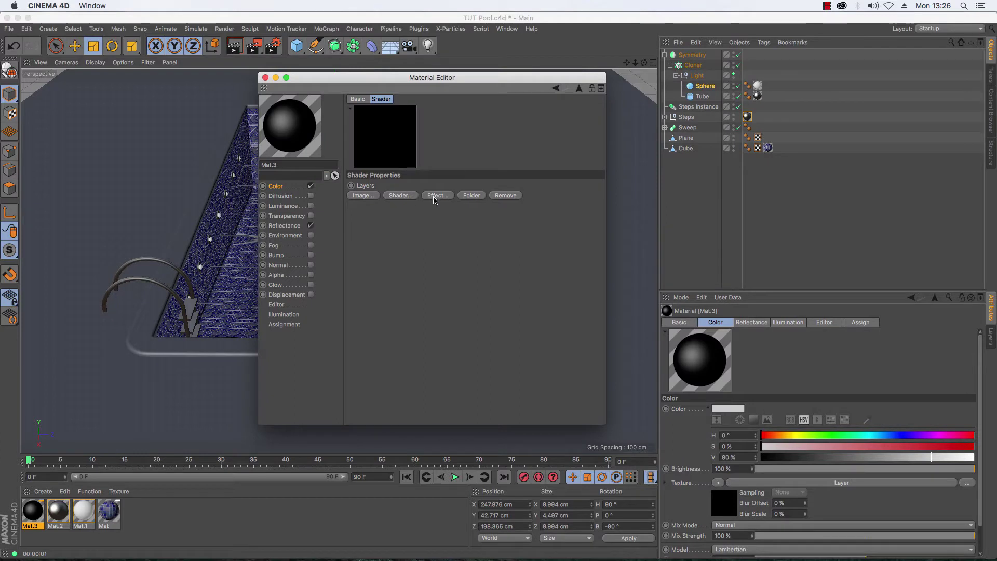
click(412, 197)
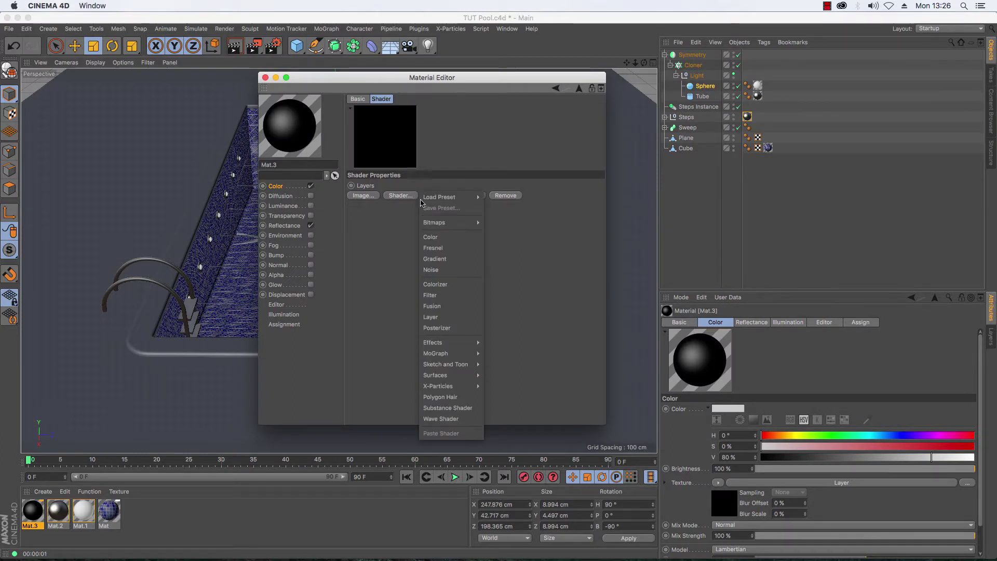
click(450, 271)
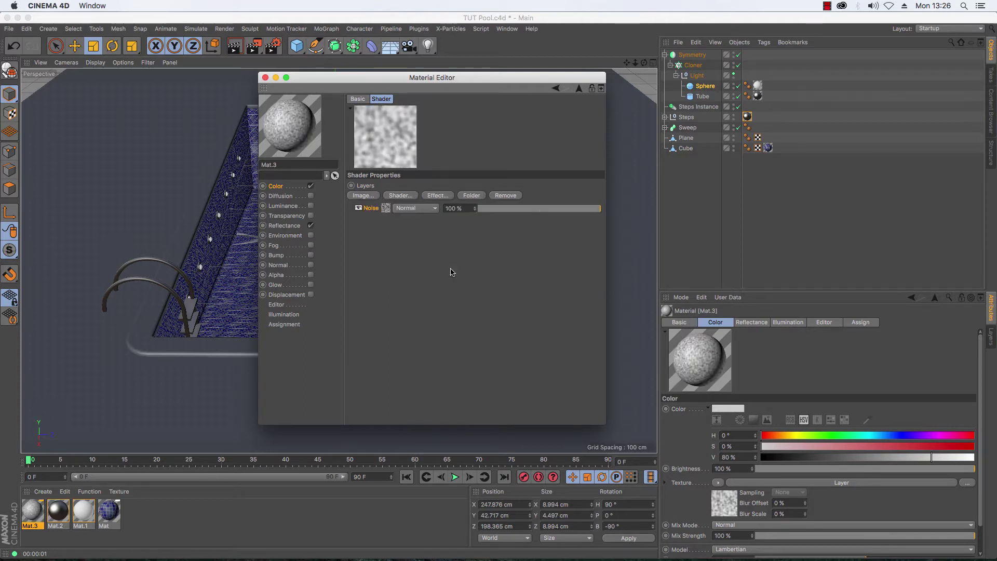
Step: Change the Noise layer's noise type to FBM and set its Global Scale to 500%
click(386, 209)
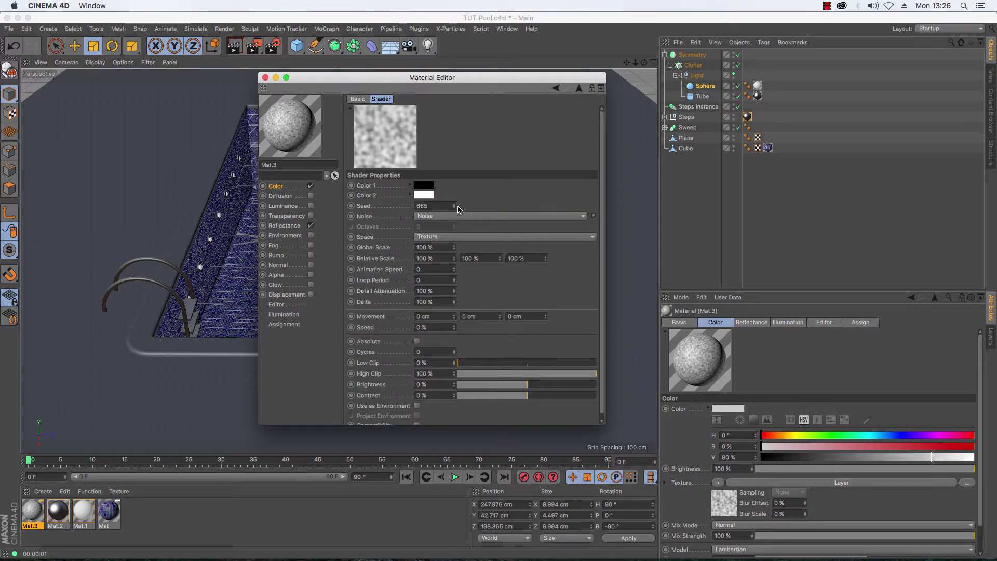
click(504, 216)
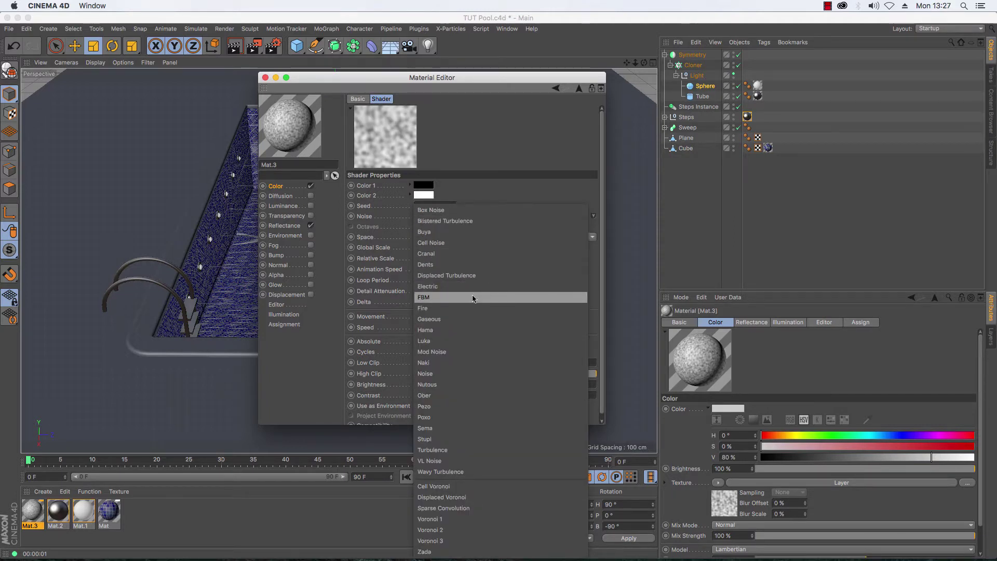
click(493, 297)
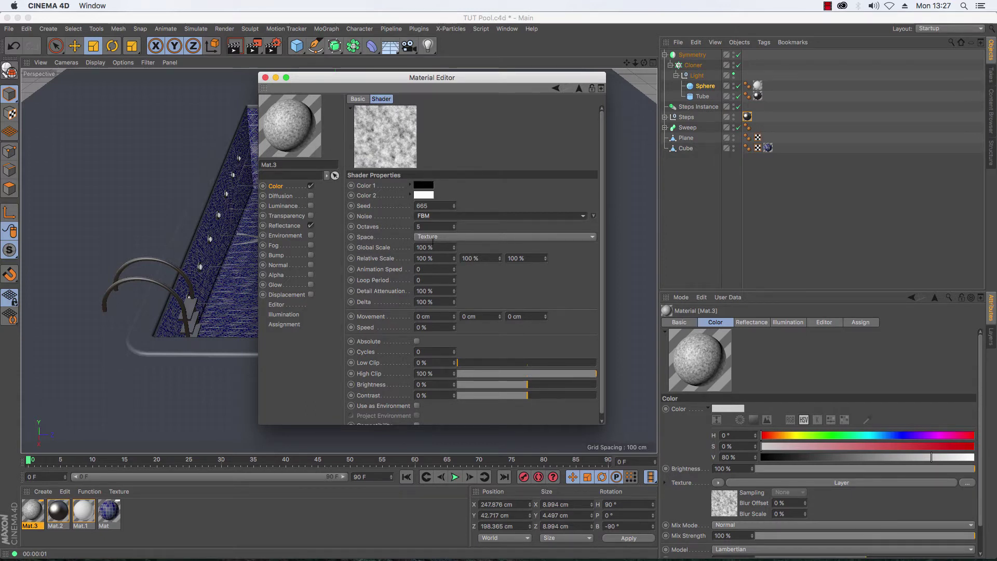
double_click(421, 247)
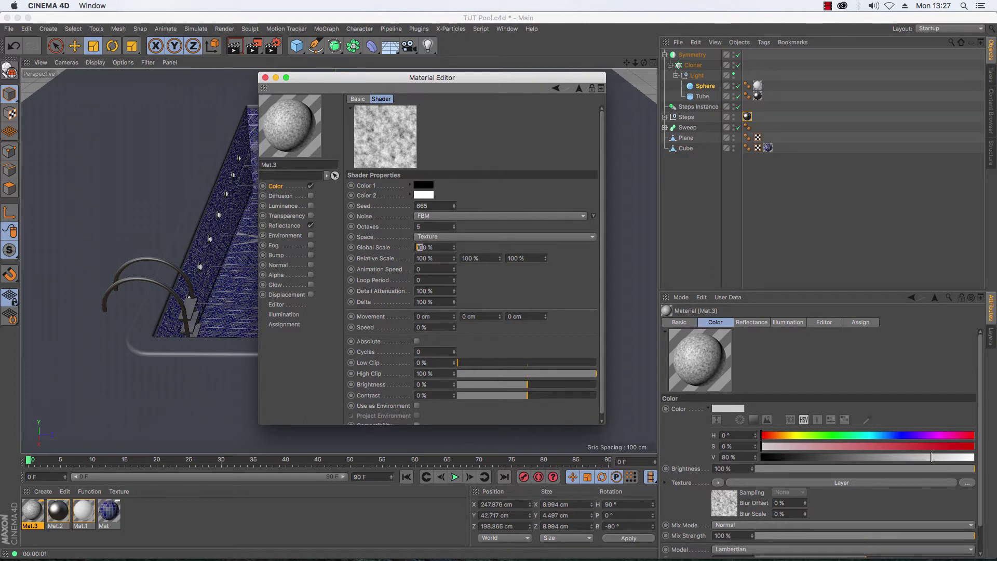
text(500)
key(Return)
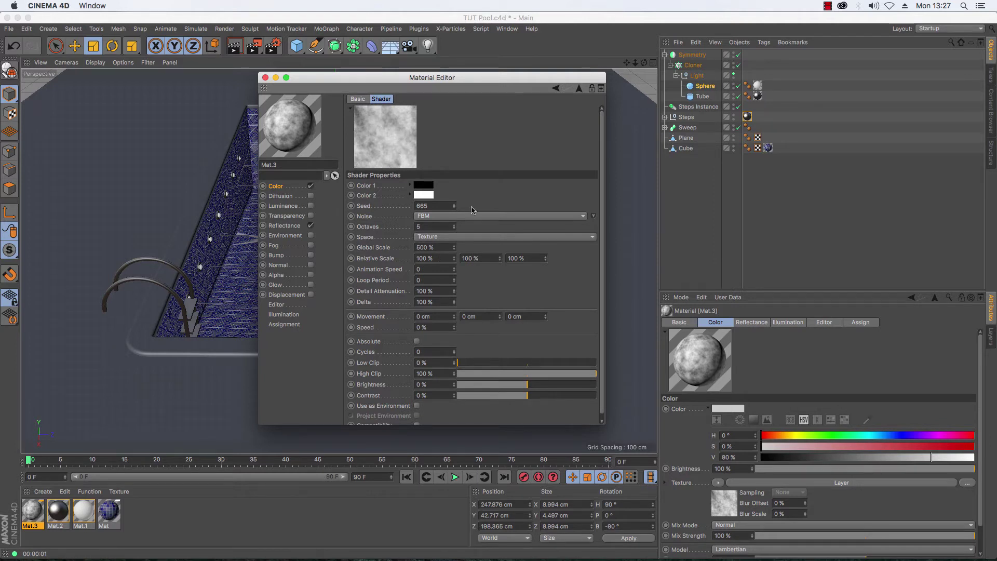
Step: Add a Tiles surface shader above the Noise layer, try it at 51% opacity and restore it to 100%
click(556, 89)
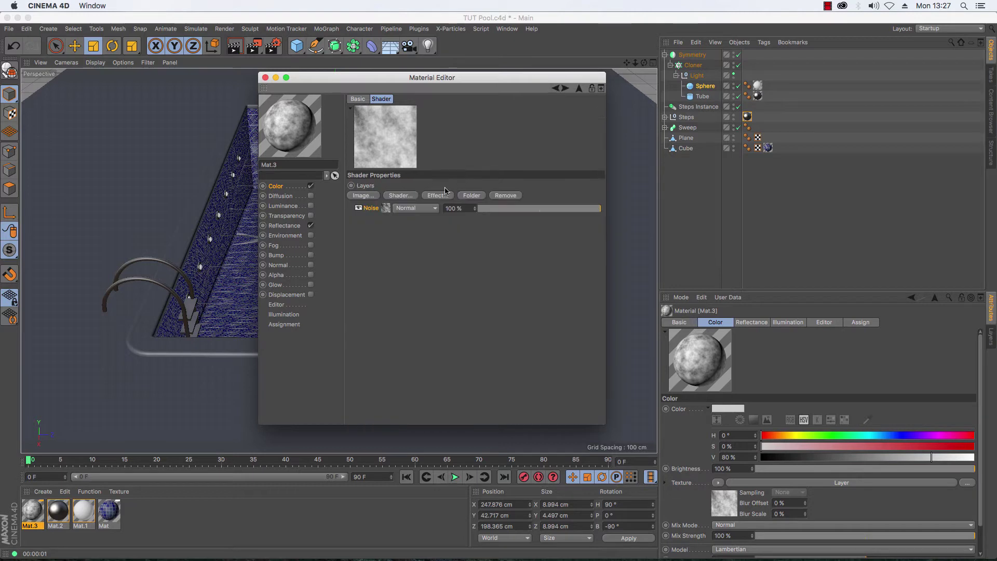
click(406, 197)
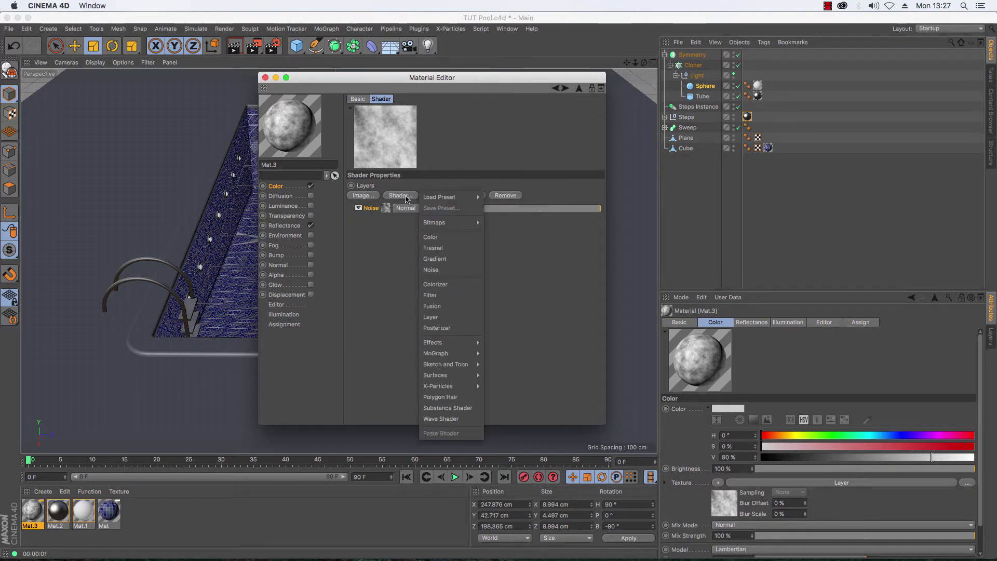
mouse_move(457, 375)
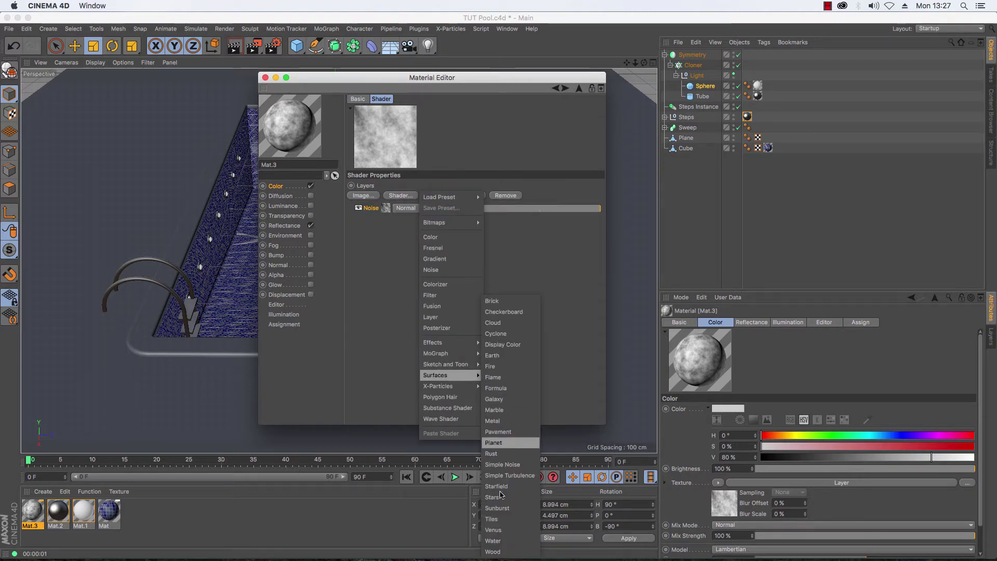
click(491, 518)
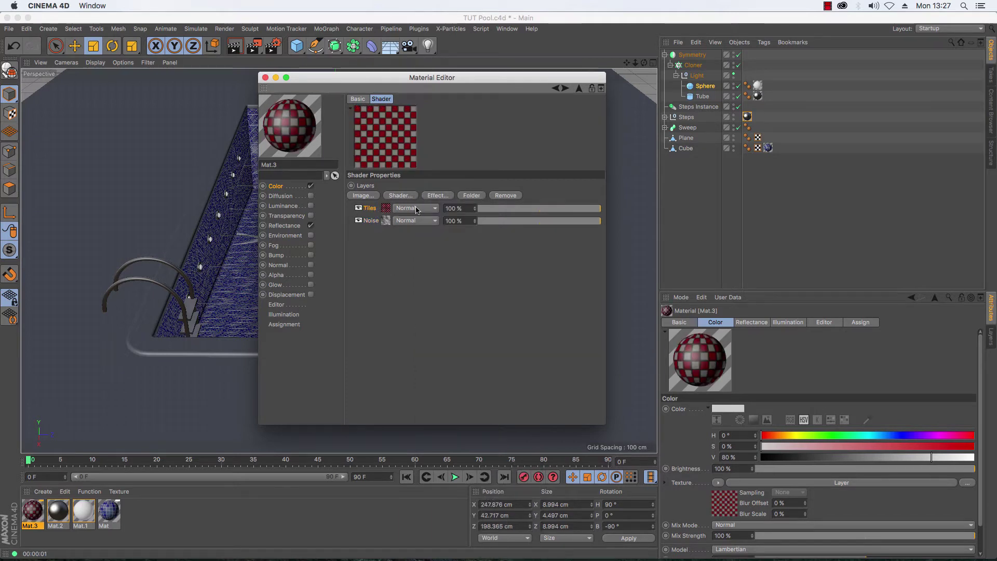
click(542, 212)
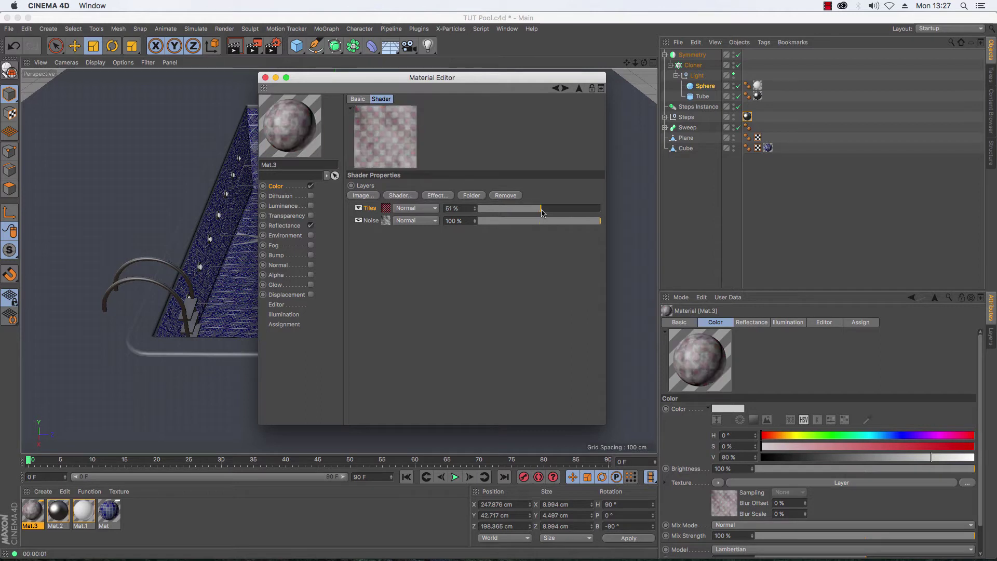
drag(541, 211, 601, 212)
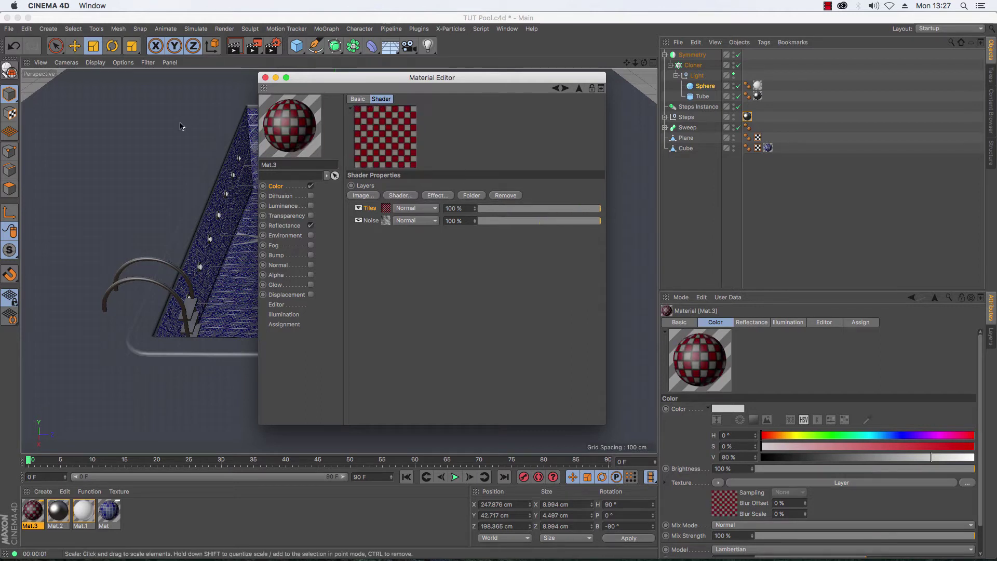
Step: Move the Tiles layer below the Noise layer and set the Noise layer's blend mode to Overlay
drag(369, 208, 371, 228)
click(428, 208)
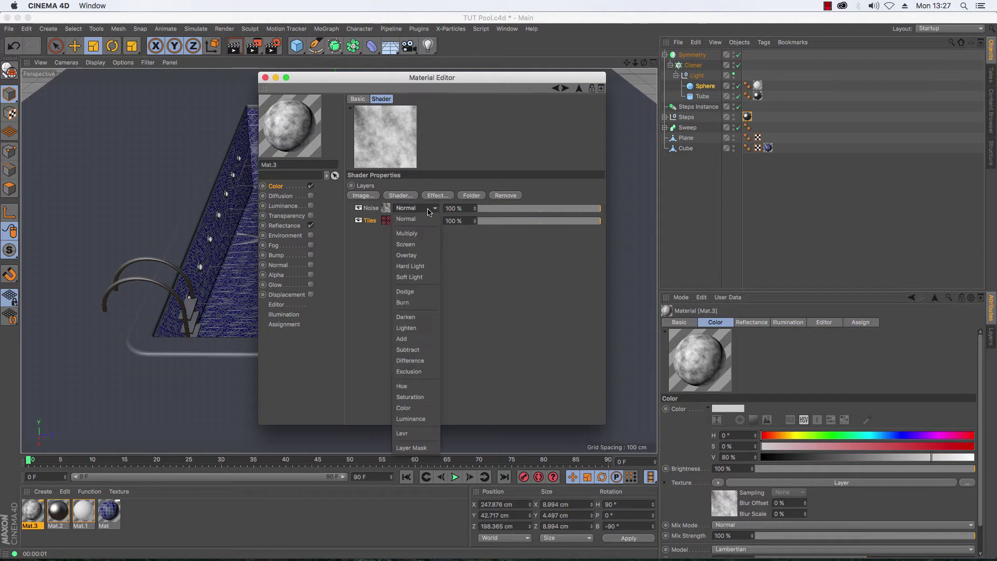
click(426, 255)
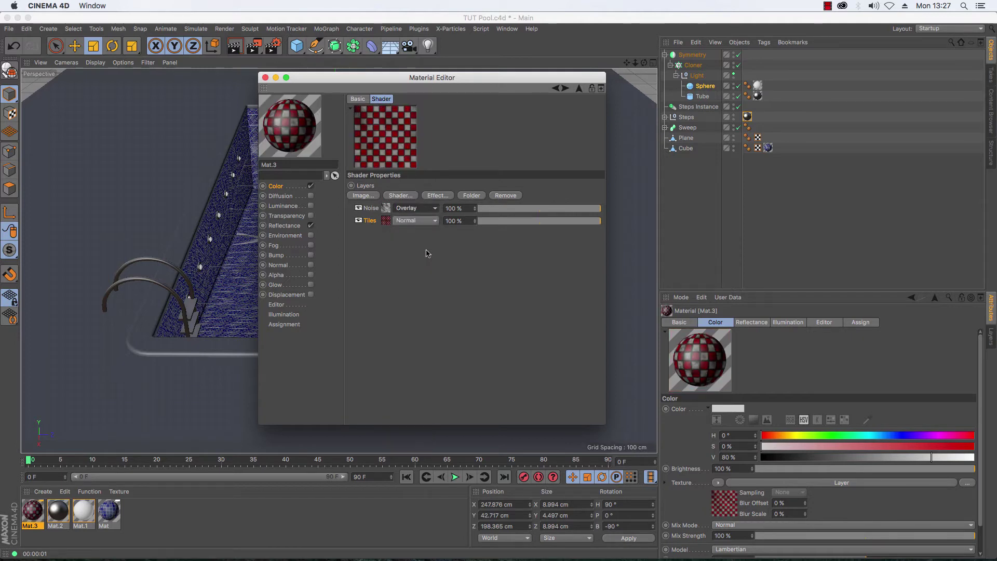
Step: Set the Tiles shader's Global Scale to 500%, with Grout Width and Bevel Width both at 3%
click(387, 223)
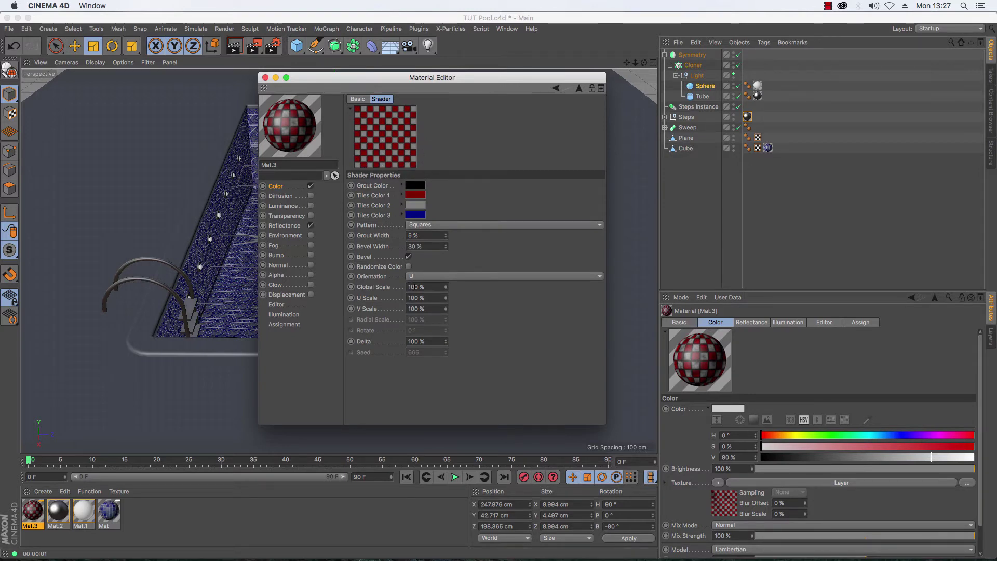
drag(446, 286, 291, 278)
text(500)
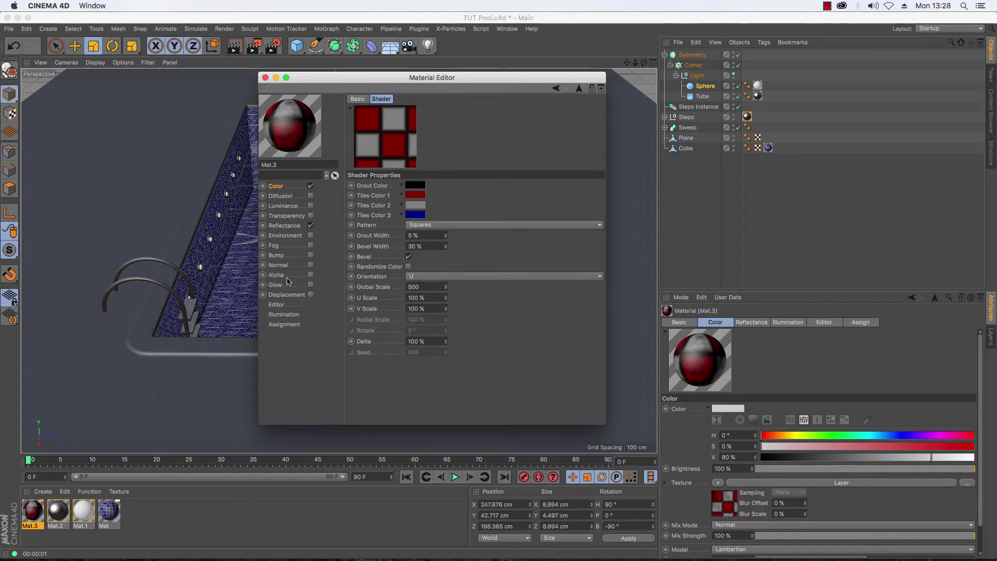
key(Return)
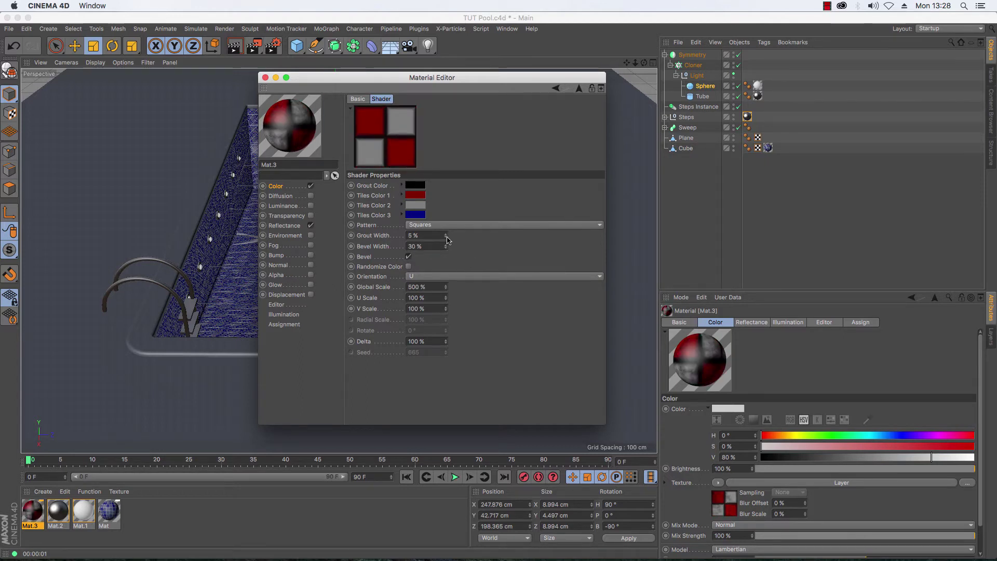
drag(445, 235, 445, 246)
drag(445, 246, 446, 244)
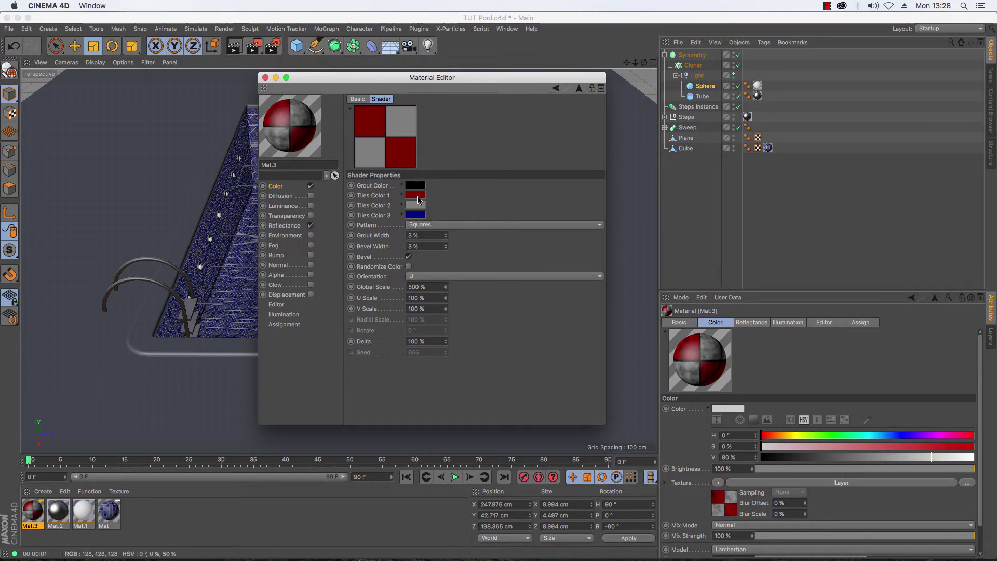
Step: Change Tiles Color 1 of the Tiles shader to a dark neutral grey with 0% saturation
click(420, 196)
drag(418, 197, 384, 207)
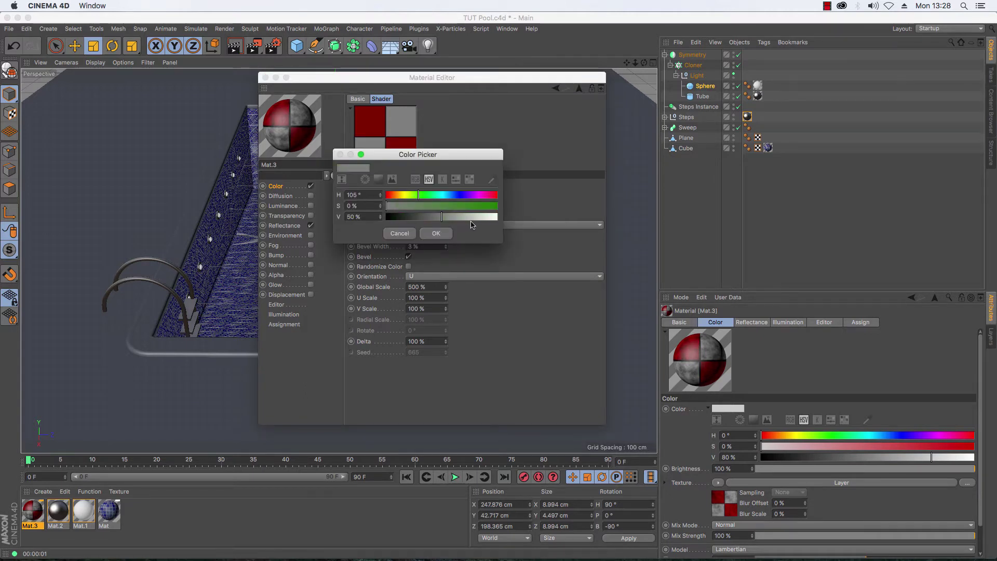
drag(446, 221, 429, 221)
click(432, 233)
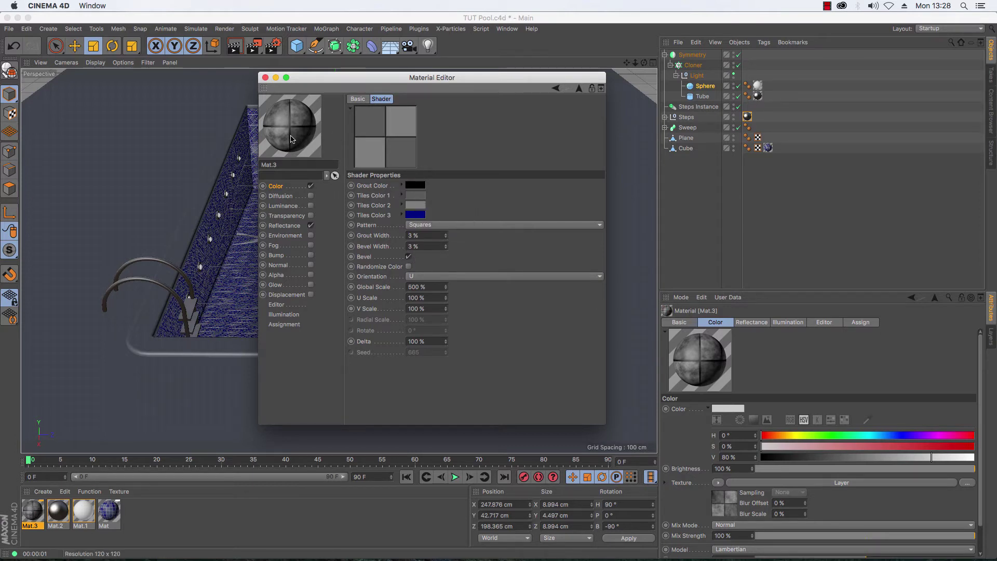
Step: Copy Mat.3's Layer shader from the Color channel, enable the Bump channel and paste the shader as its texture
click(578, 88)
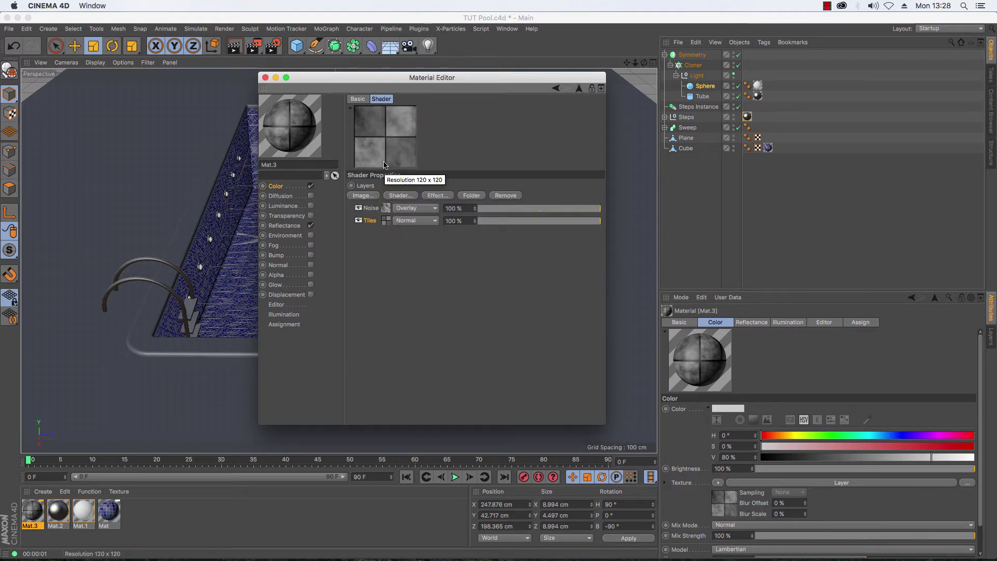
click(276, 189)
click(405, 186)
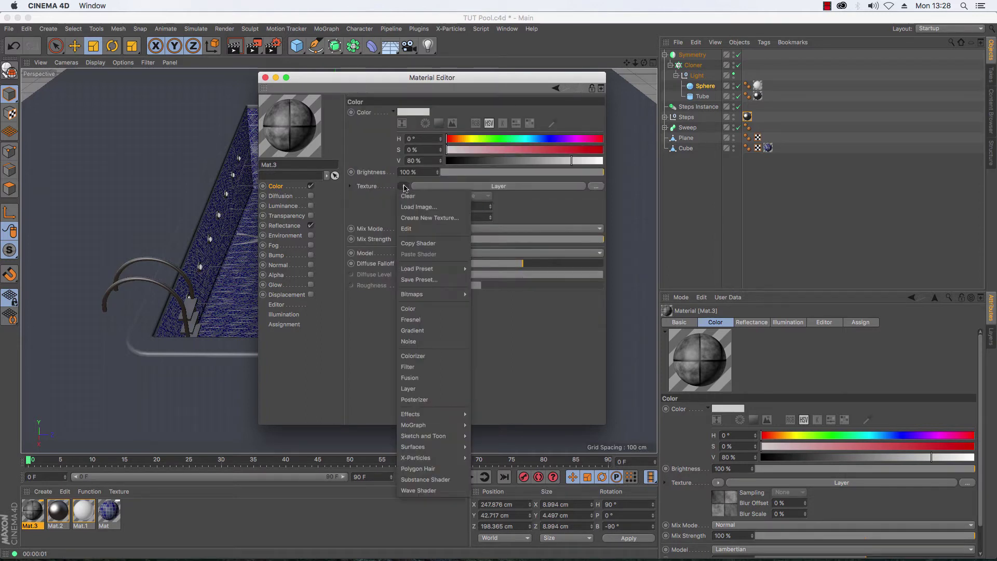
click(435, 243)
click(277, 255)
click(310, 255)
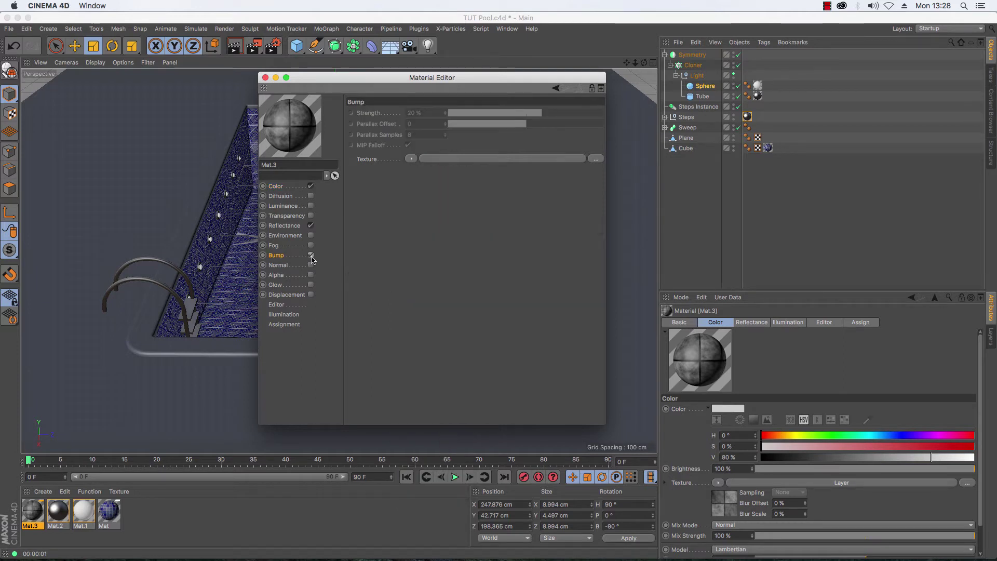
click(411, 159)
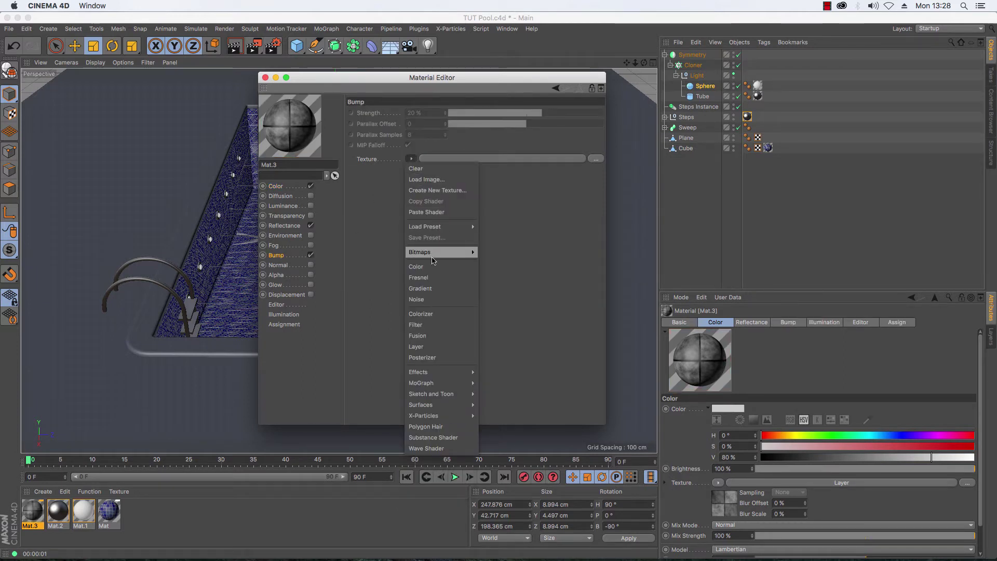
click(441, 215)
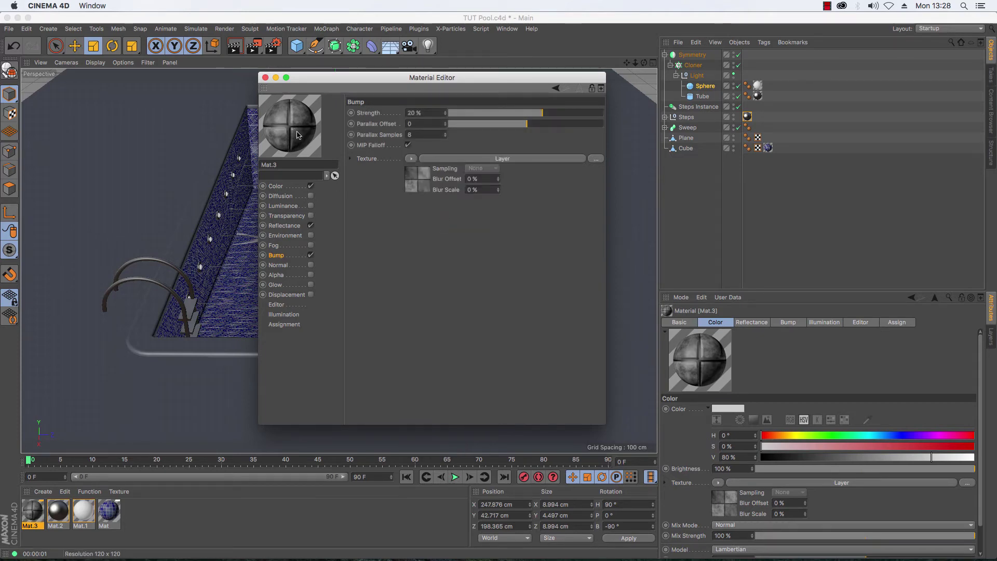
Step: Set Bump Strength to 9% and the bump Tiles layer's Grout Width and Bevel Width to 1% each
click(535, 116)
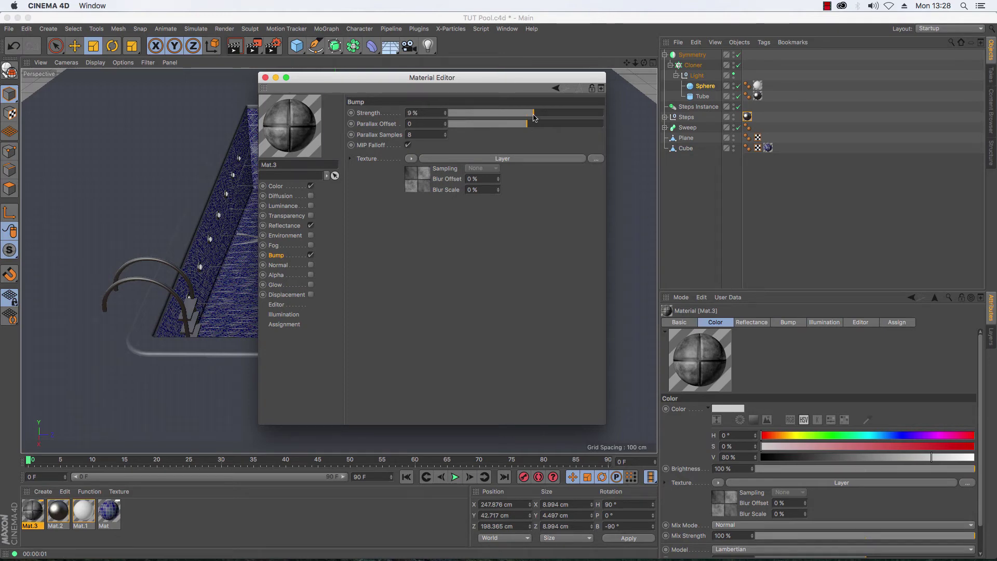
click(418, 177)
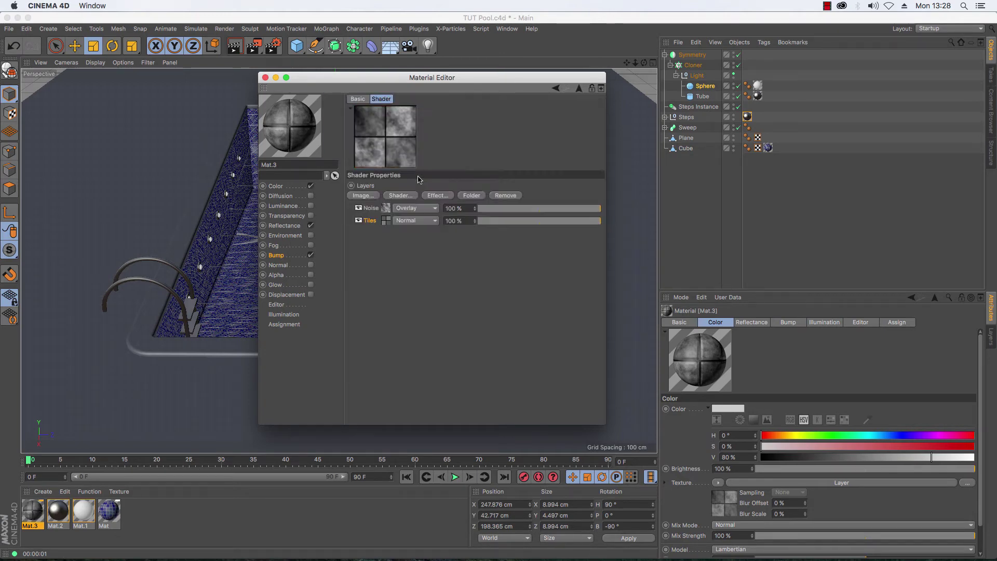
click(385, 220)
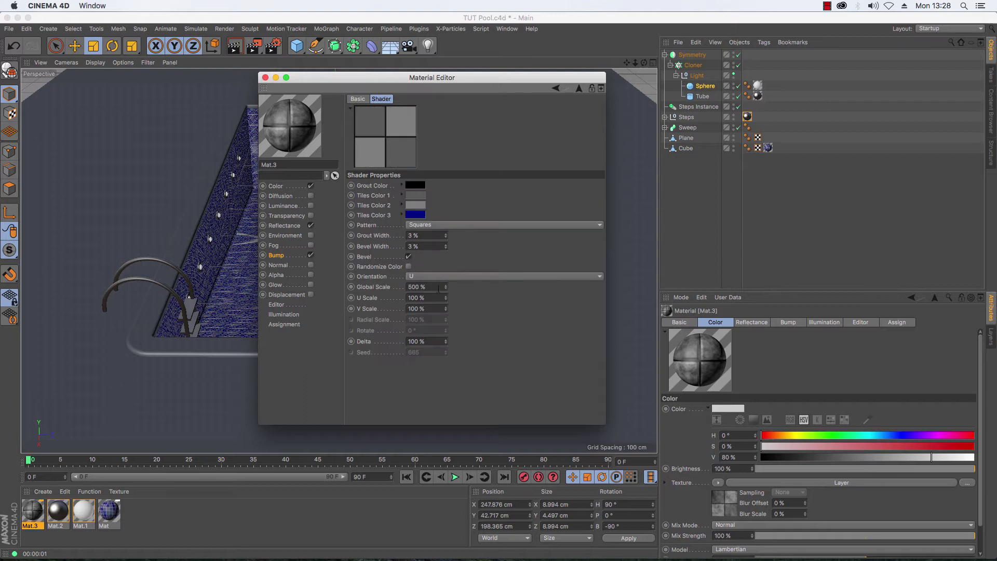
click(433, 236)
text(1)
key(Tab)
text(1)
key(Return)
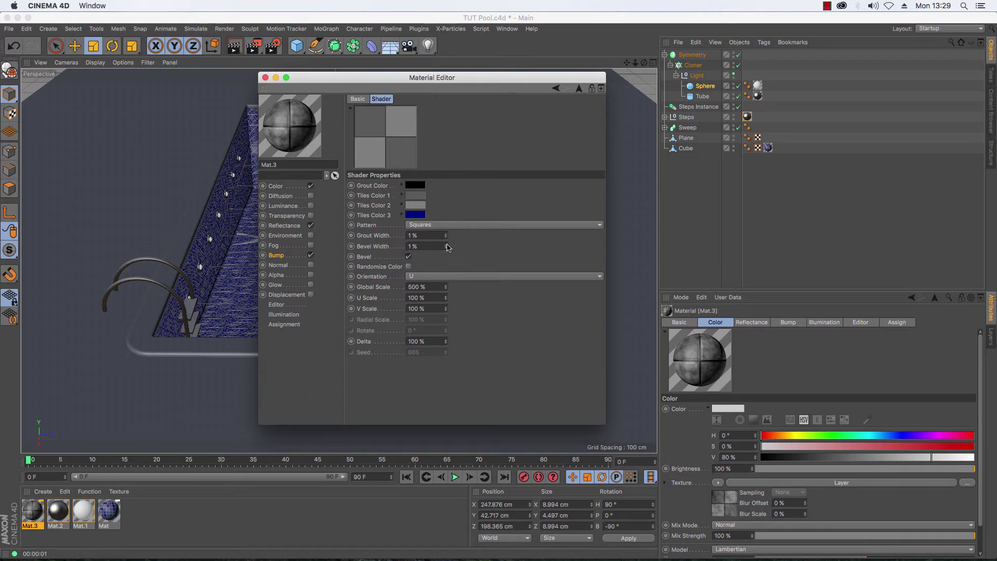
Step: Set the bump Tiles shader's Grout Width to 0.5%, then try it with Bevel off and undo that toggle
drag(435, 237, 366, 245)
text(0.5)
key(Return)
click(408, 256)
key(super+z)
Step: Try a Delta of 50% on the bump Tiles shader, then reduce it to 25%
click(431, 339)
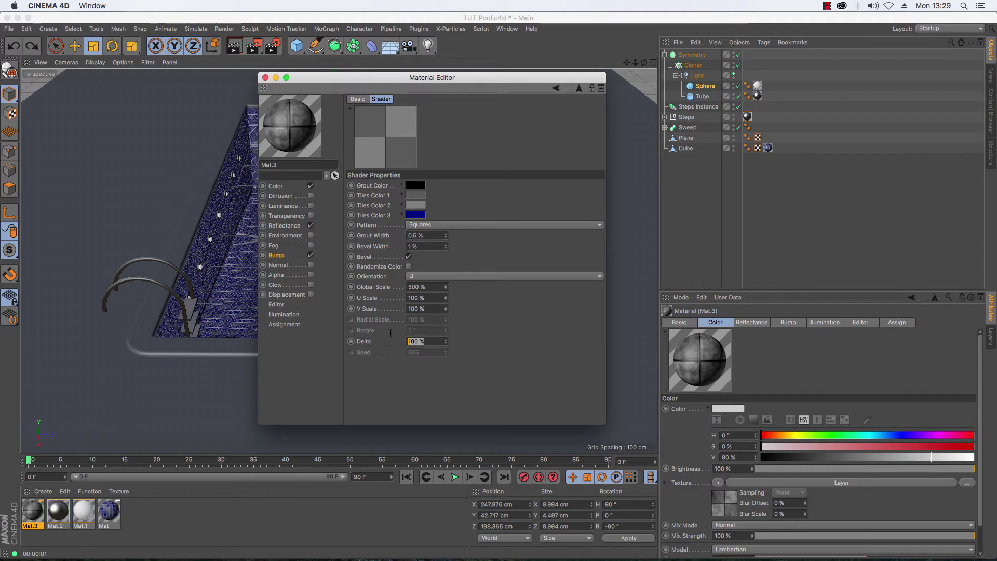
text(50)
key(Return)
click(424, 337)
text(25)
key(Return)
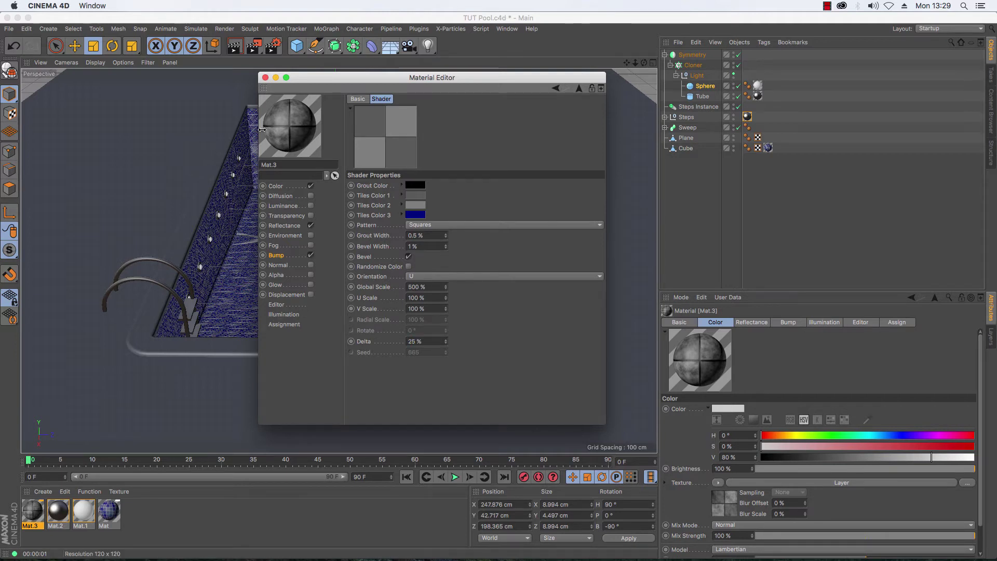
Step: Enlarge Mat.3's preview, raise its Bump Strength to 50% and close the Material Editor
right_click(282, 129)
click(307, 202)
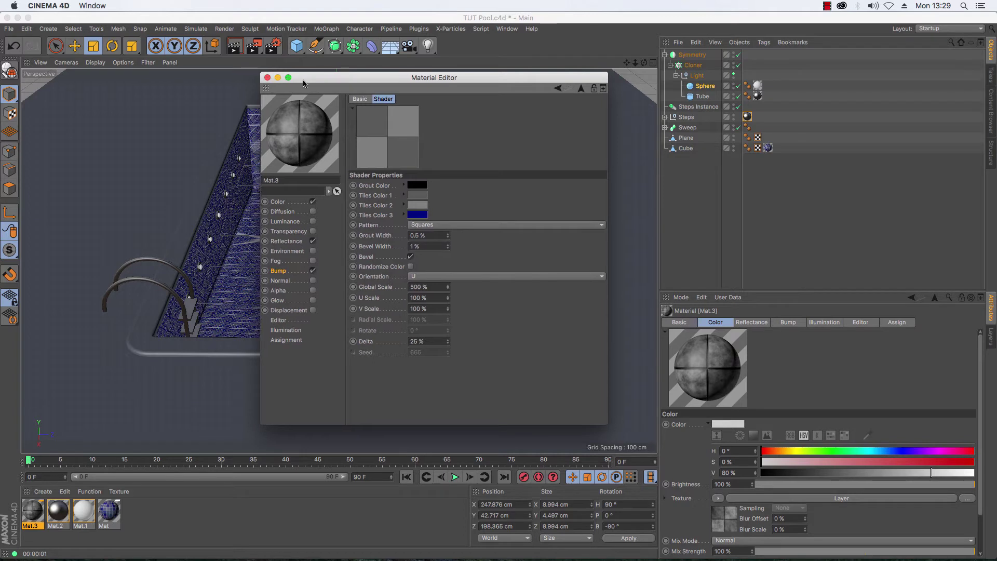
drag(311, 78, 411, 70)
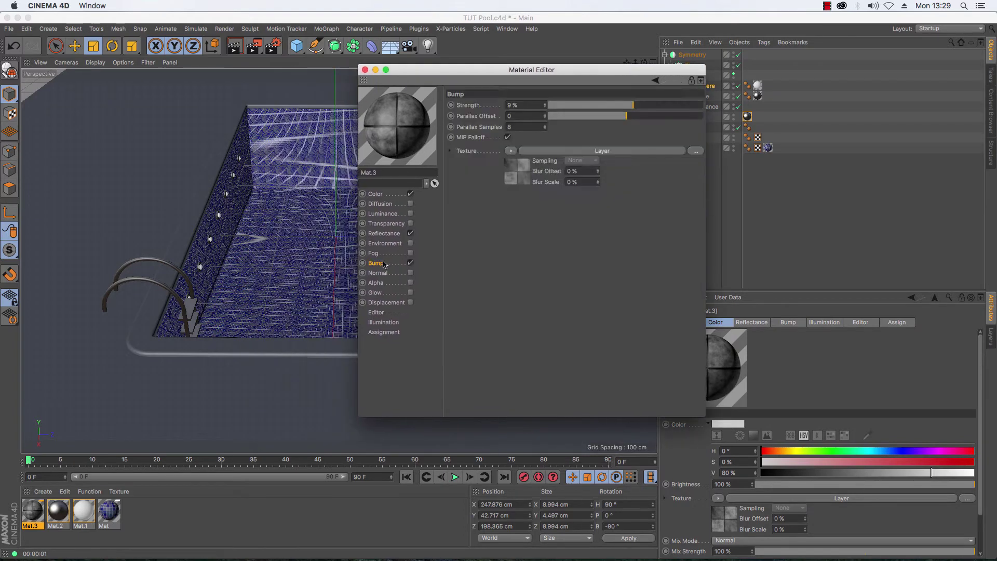
click(650, 106)
drag(651, 107, 663, 107)
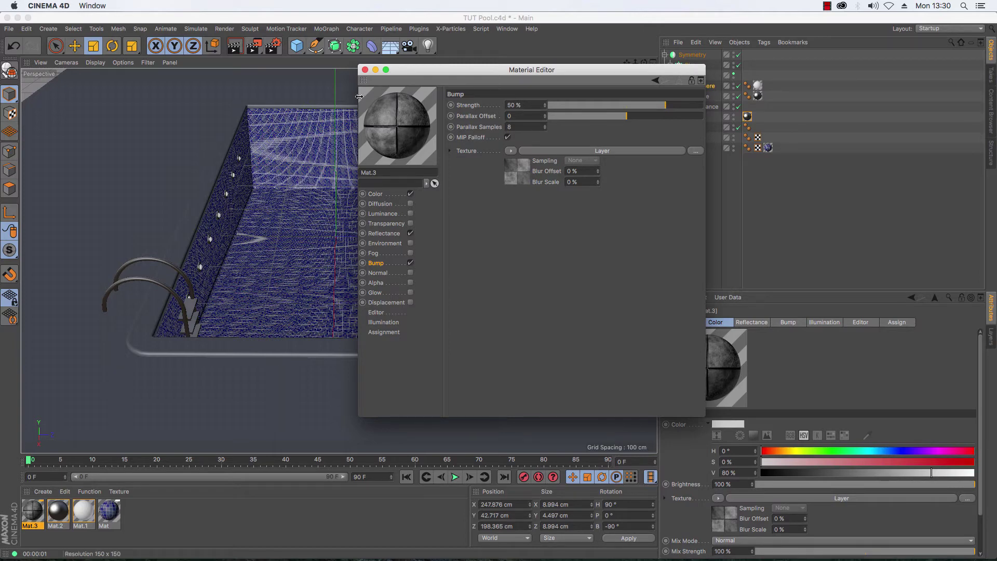
click(364, 69)
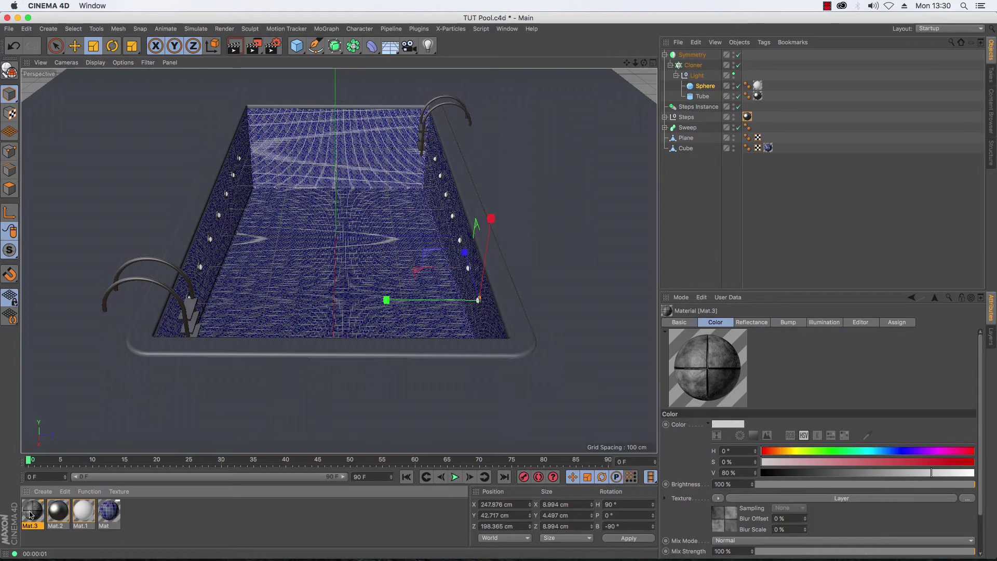
Step: Apply Mat.3 to the Plane around the pool and set its texture projection to Cubic
drag(31, 514, 344, 411)
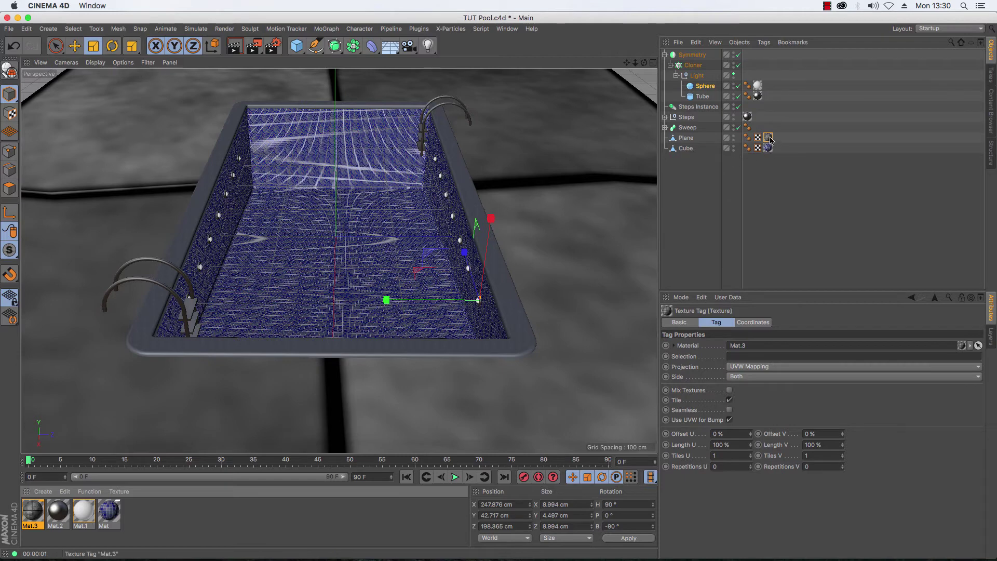
click(814, 367)
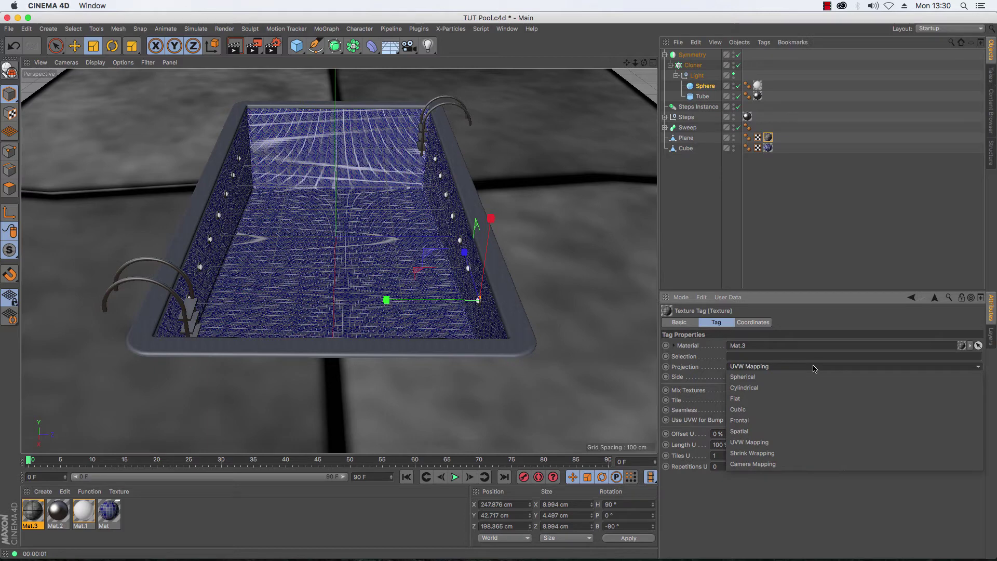
click(811, 408)
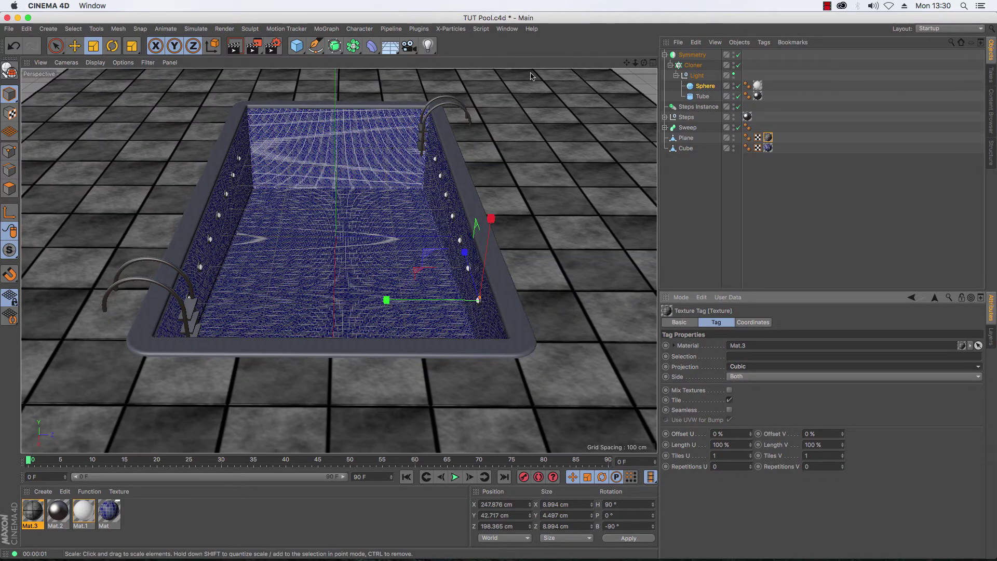
Step: Try the Plane texture's Length U and Length V at 50%, then at 25%
click(737, 444)
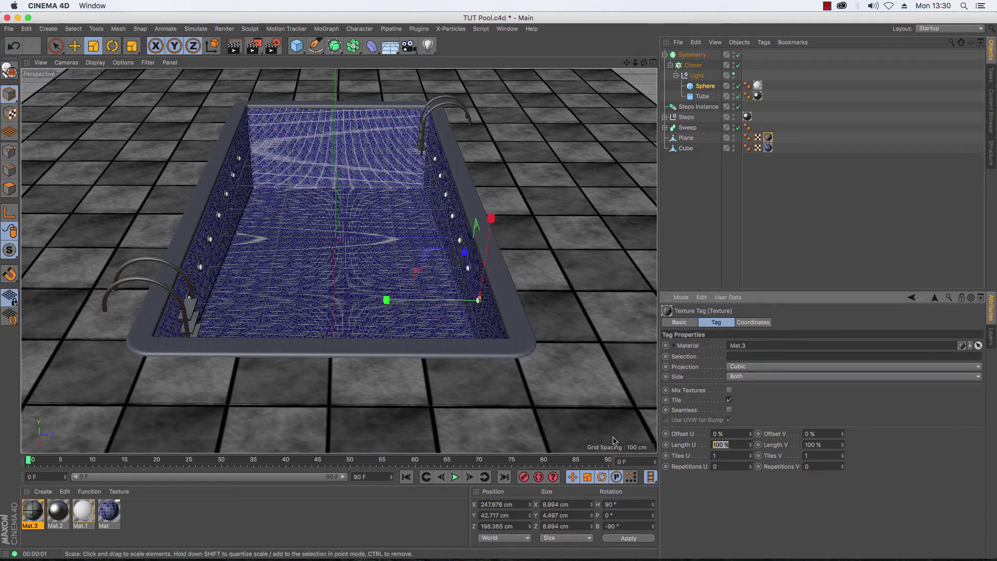
text(50)
key(Return)
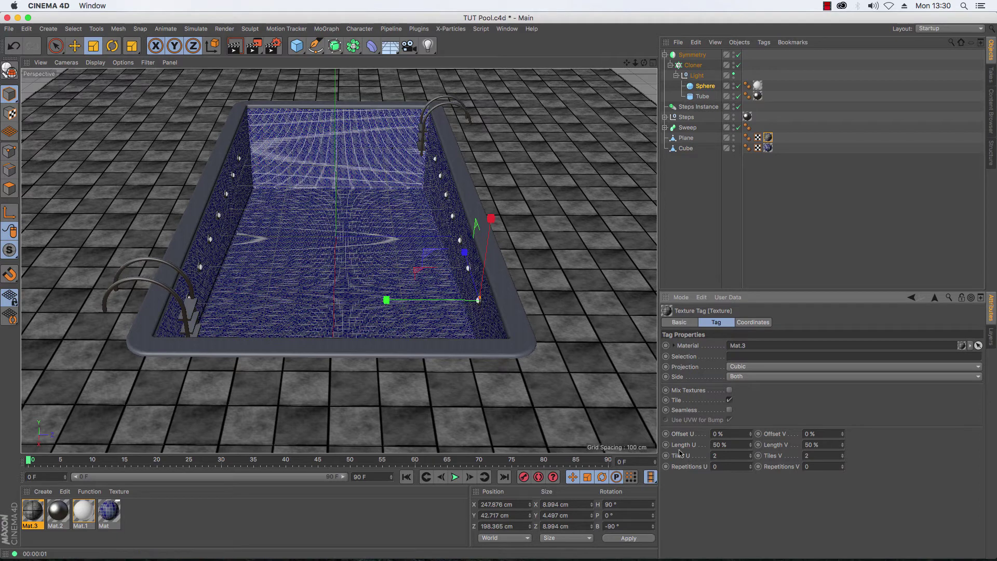
drag(728, 445, 668, 435)
text(25)
key(Tab)
text(25)
key(Return)
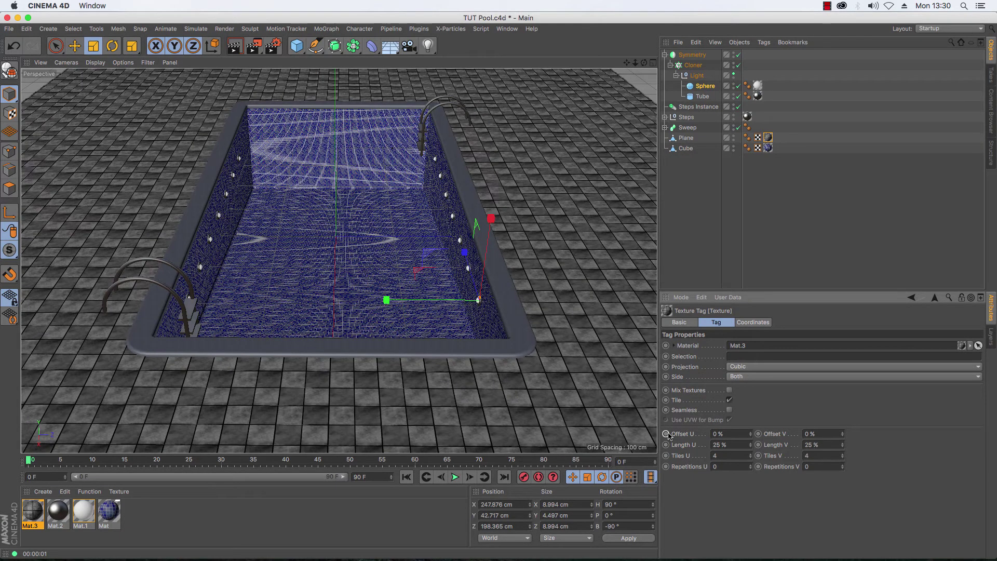
Step: Set the Plane texture's Length U and Length V to 40%
text(40)
key(Tab)
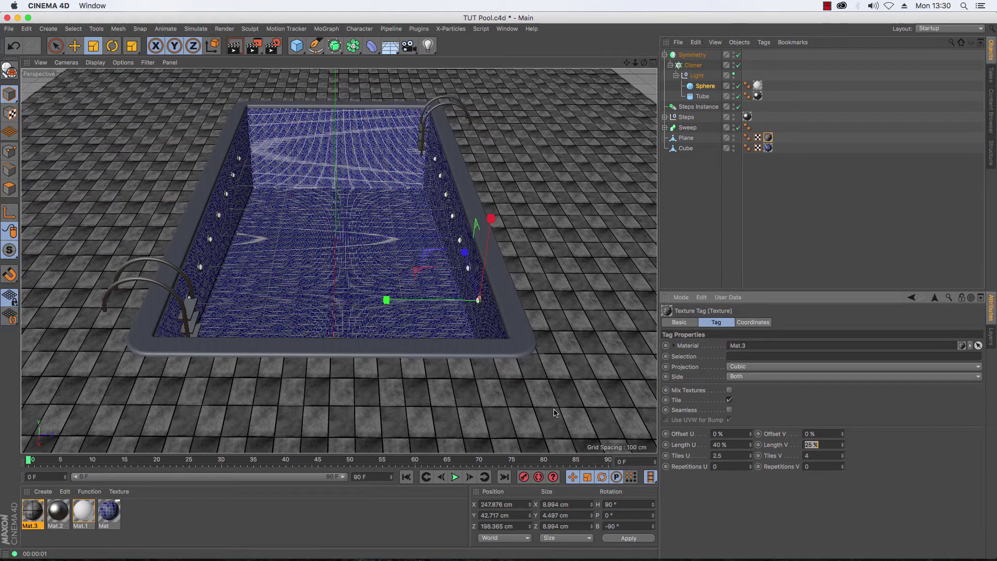
text(40)
key(Return)
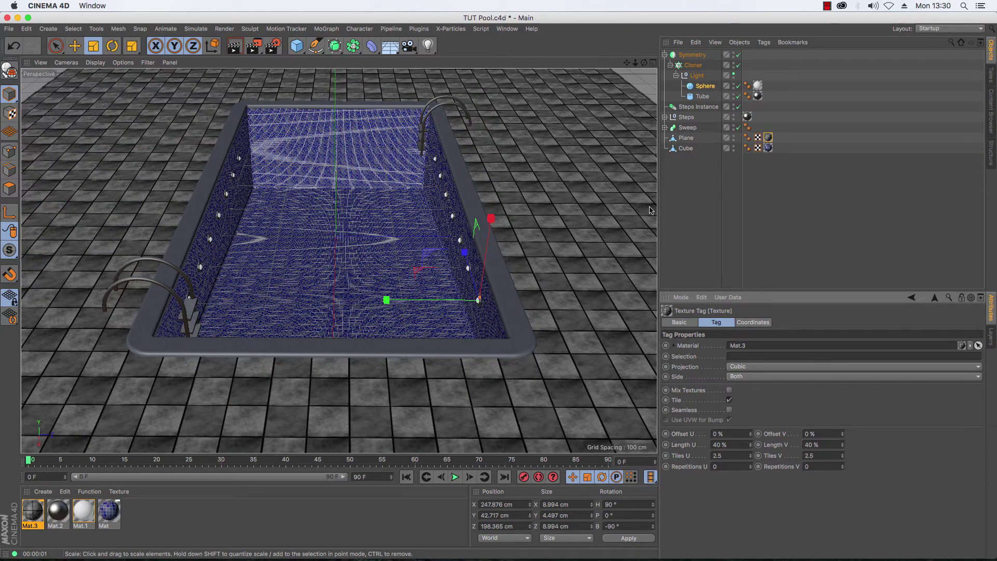
Step: Render the perspective view, lower Mat.3's Bump Strength to 25% and render the view again
mouse_move(644, 63)
mouse_down()
mouse_move(645, 31)
mouse_move(636, 64)
mouse_up()
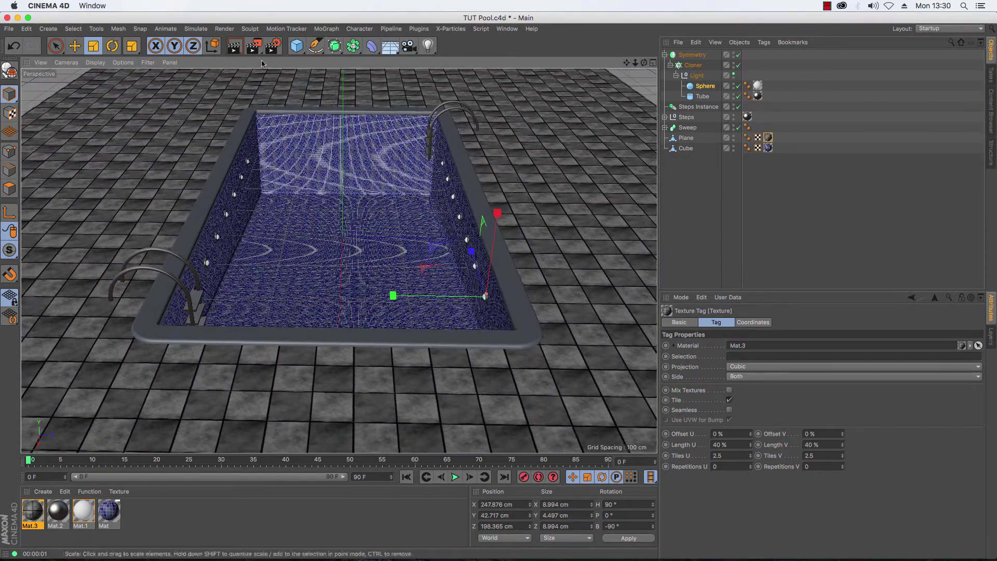
click(234, 47)
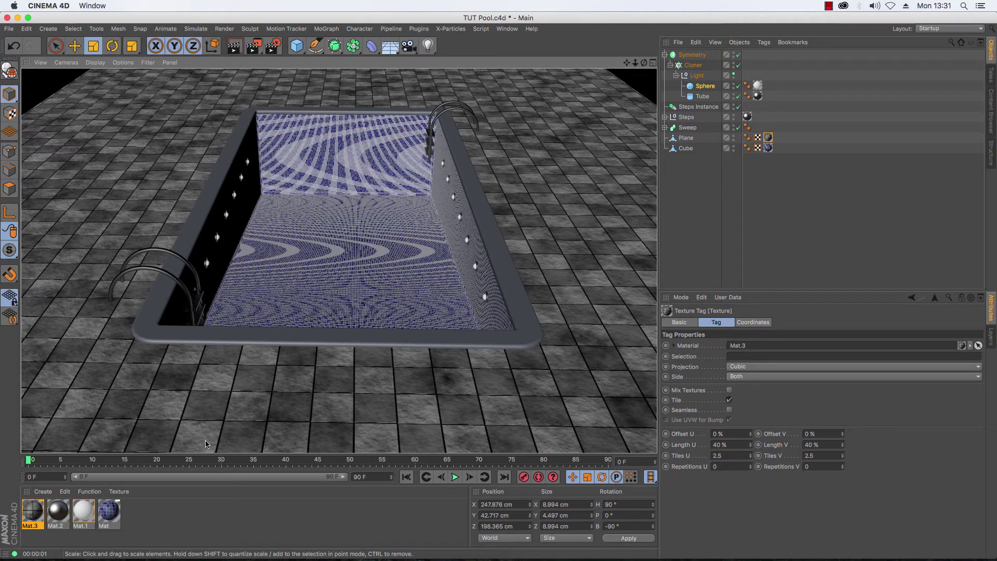
double_click(33, 511)
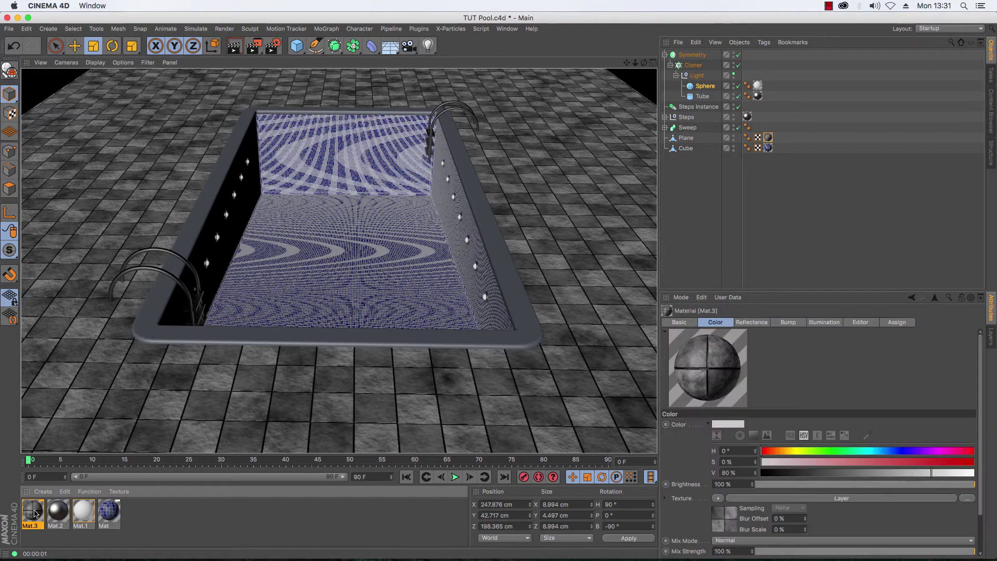
click(442, 107)
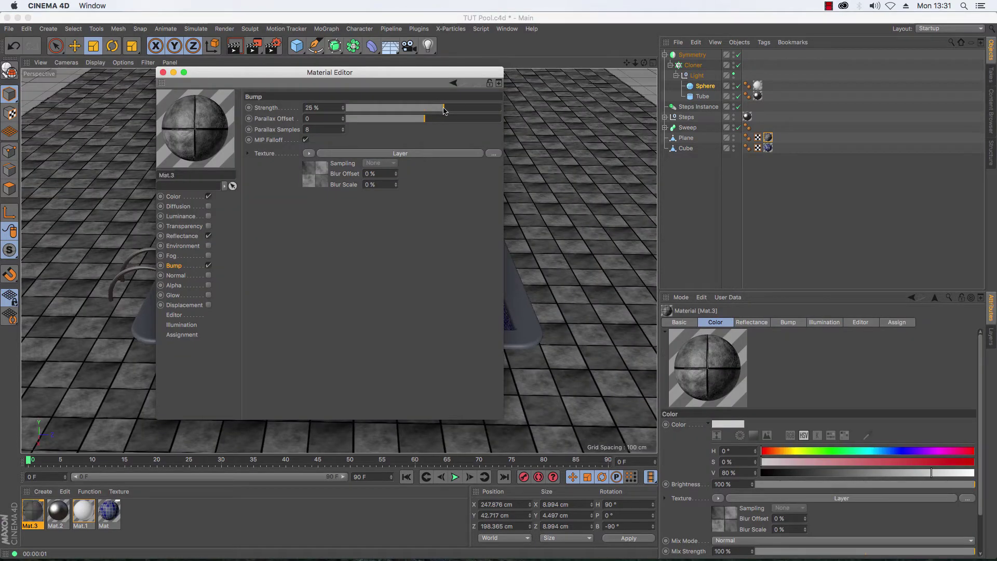
click(163, 73)
click(233, 47)
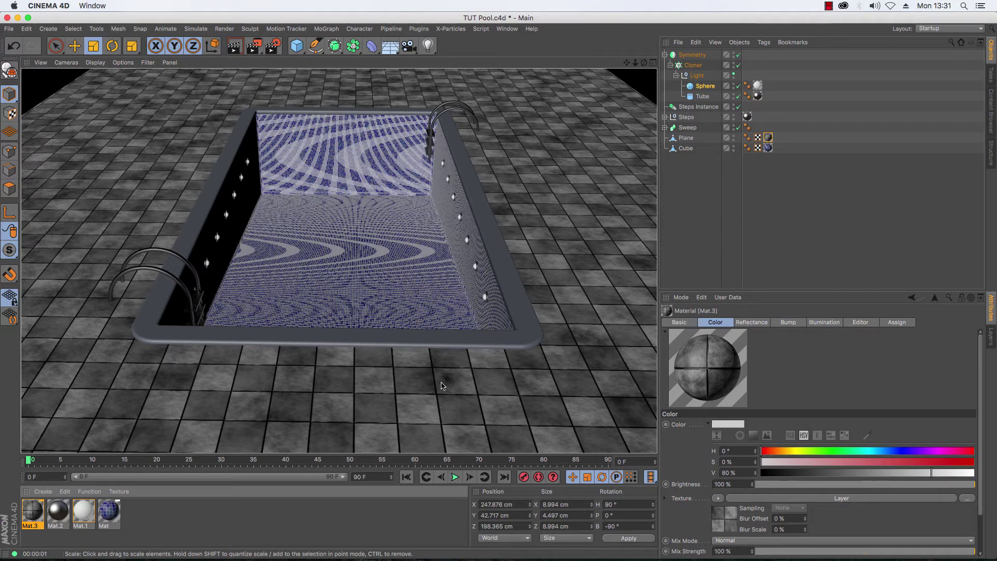
Step: In Mat.3's colour layer, set the Tiles shader's Grout Width to 1% and Bevel Width to 1.5%
click(31, 515)
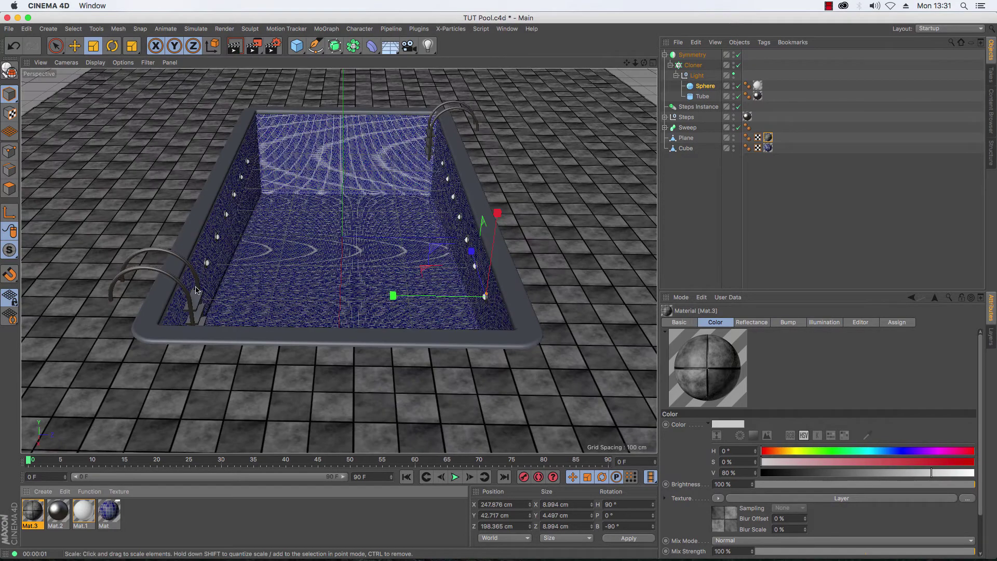
double_click(32, 511)
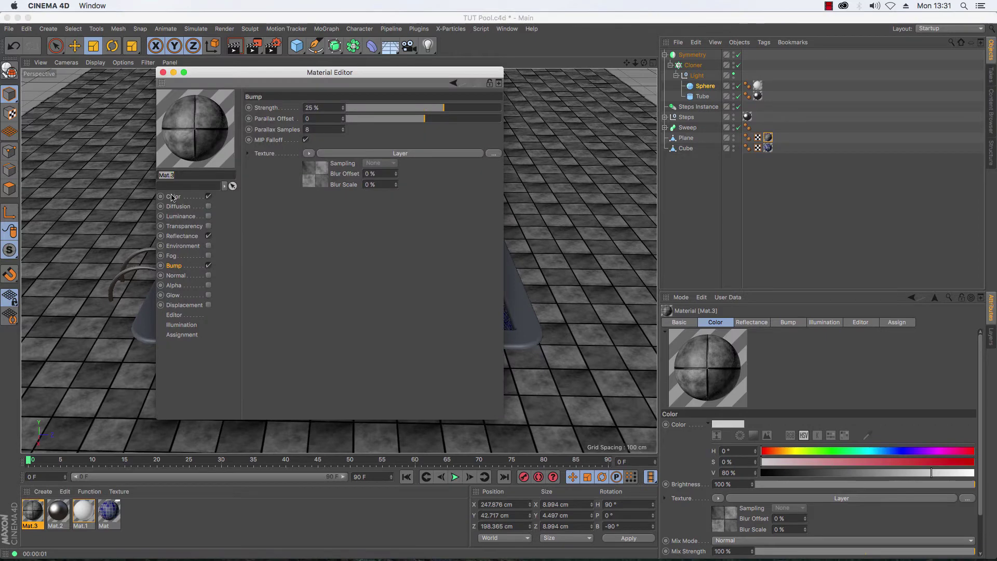
click(307, 206)
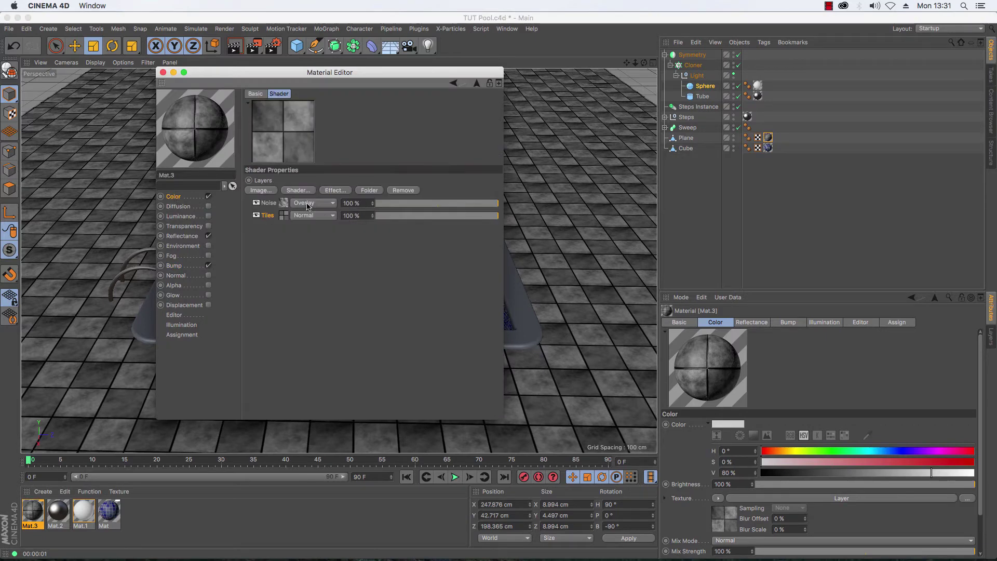
click(283, 216)
double_click(322, 233)
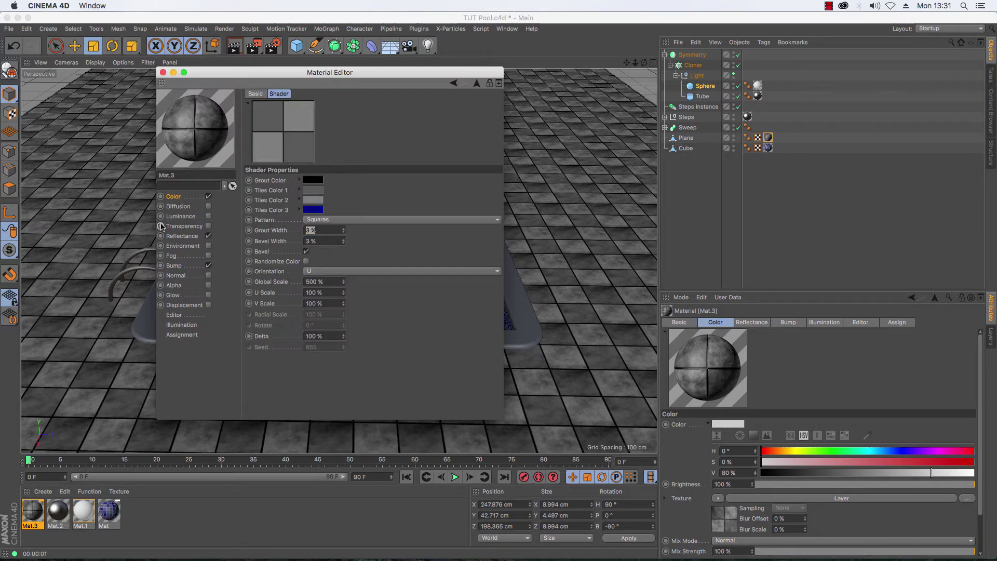
text(1)
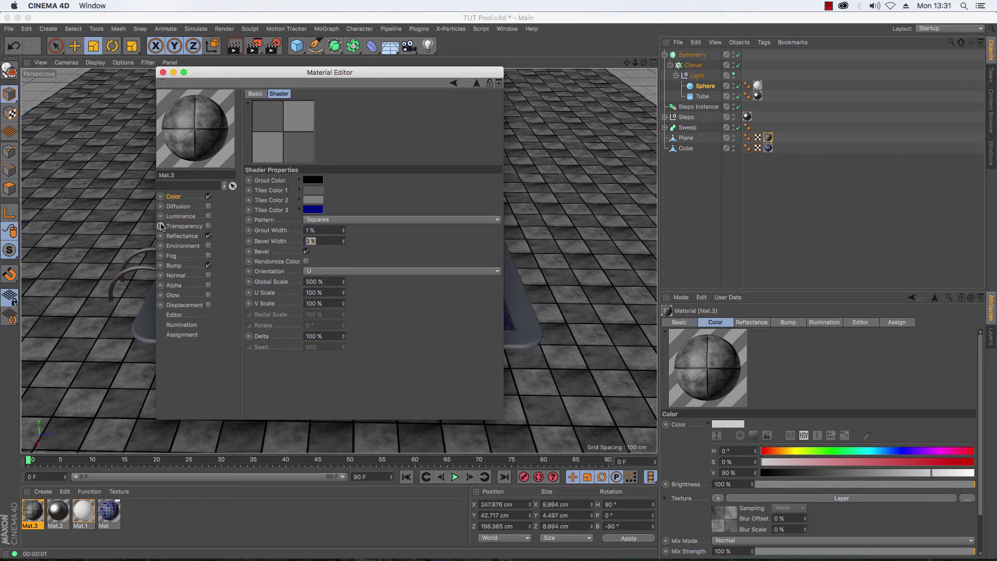
key(Tab)
text(1)
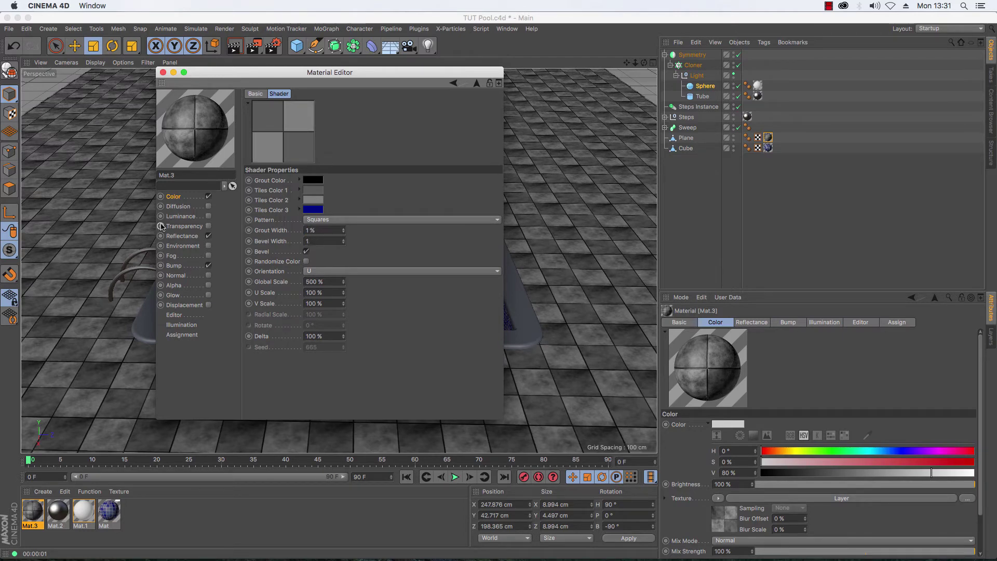
text(.5)
key(Return)
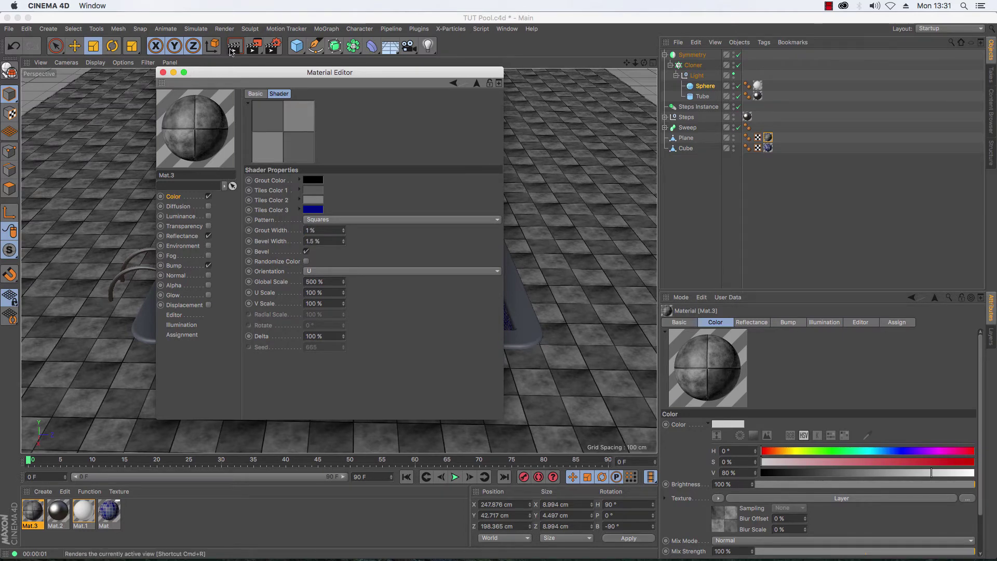
Step: Render the perspective view to check the thinner grout on the floor around the pool
click(232, 52)
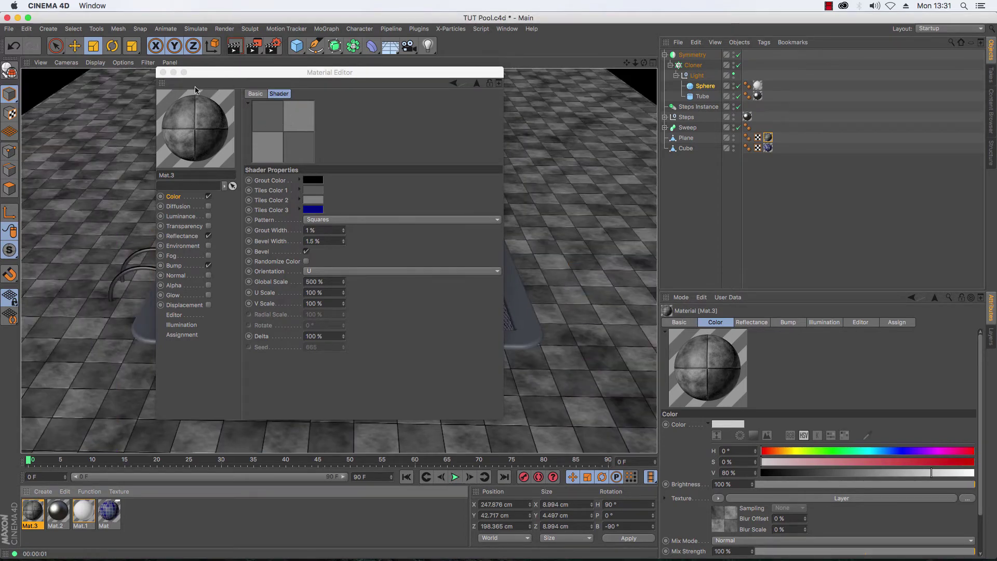
click(163, 73)
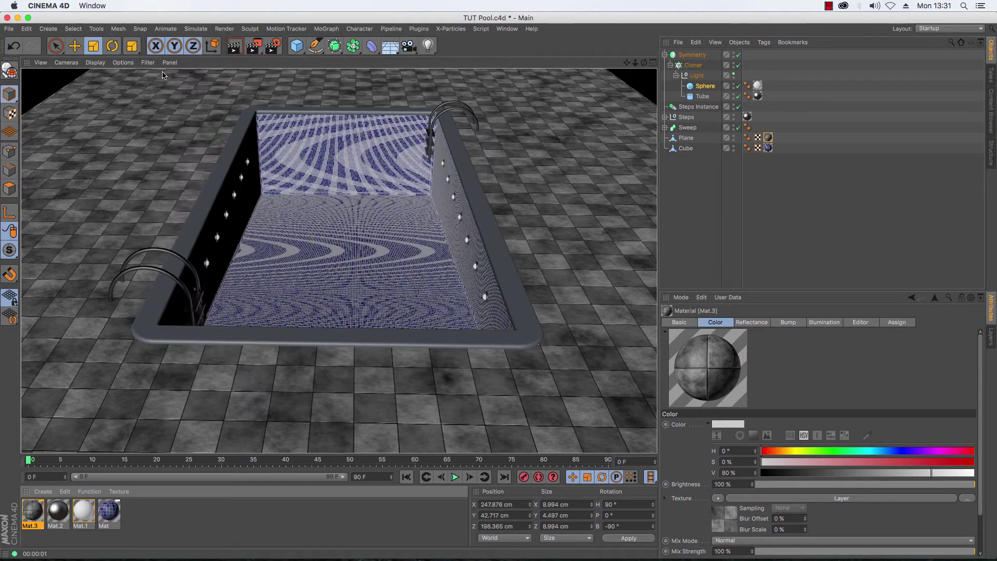
click(339, 260)
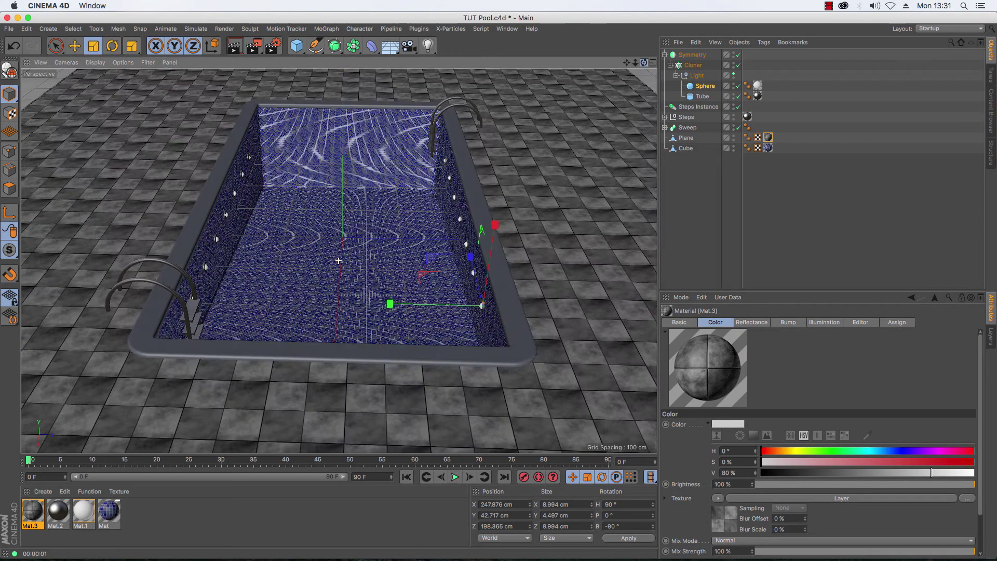
alt+drag(339, 260, 338, 260)
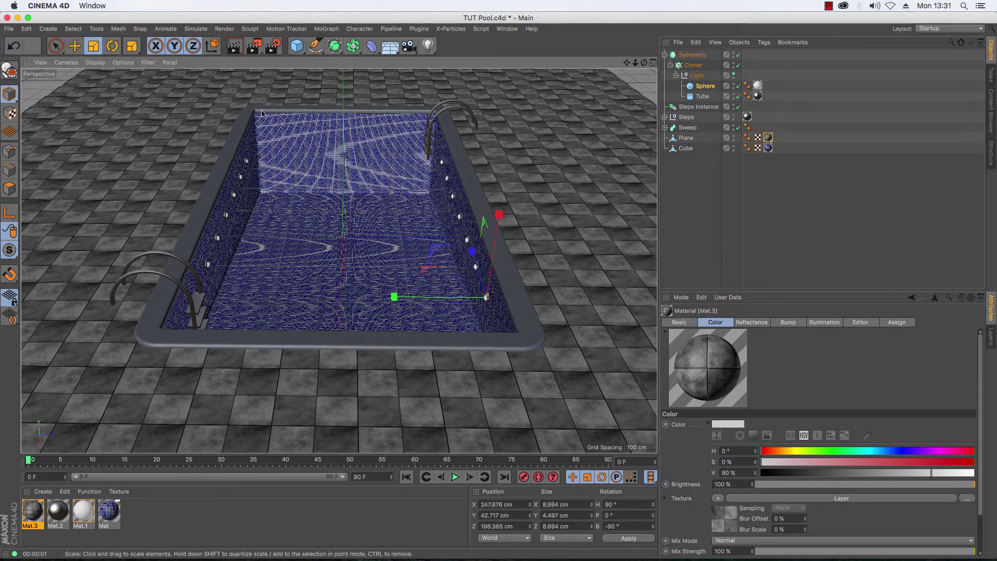
mouse_move(167, 558)
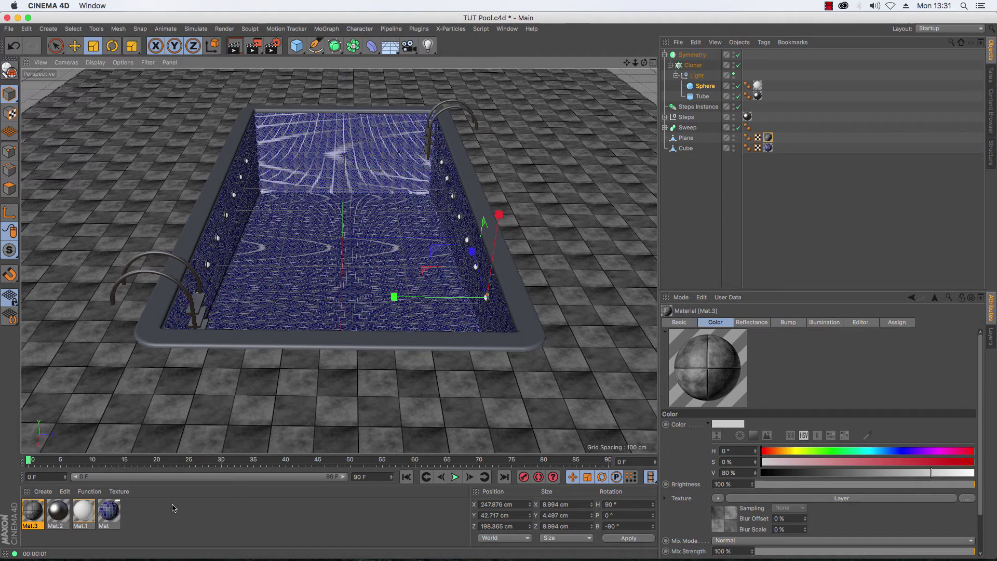
Step: Duplicate the Mat.3 material and rename the original as Floor
click(37, 514)
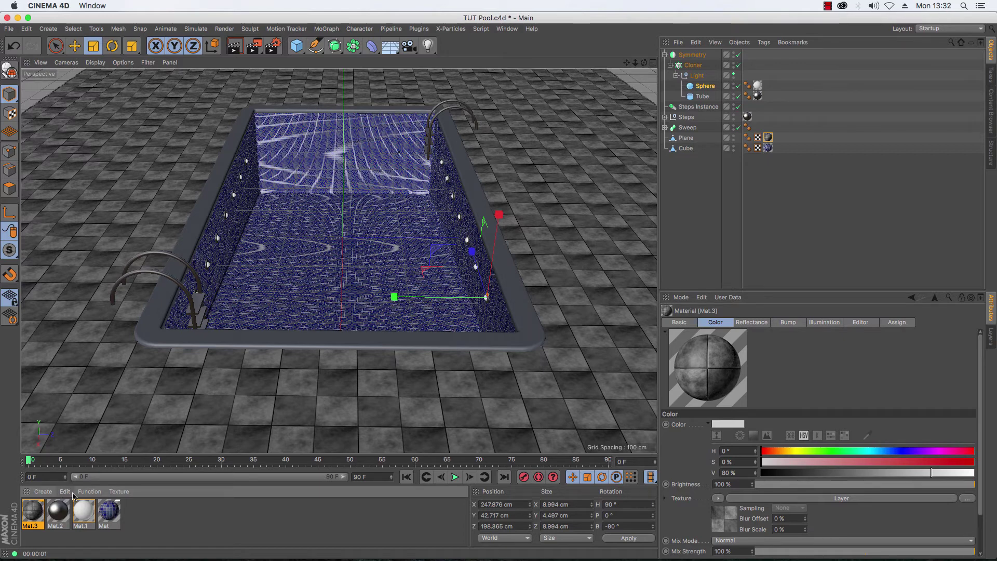
key(super+c)
key(super+v)
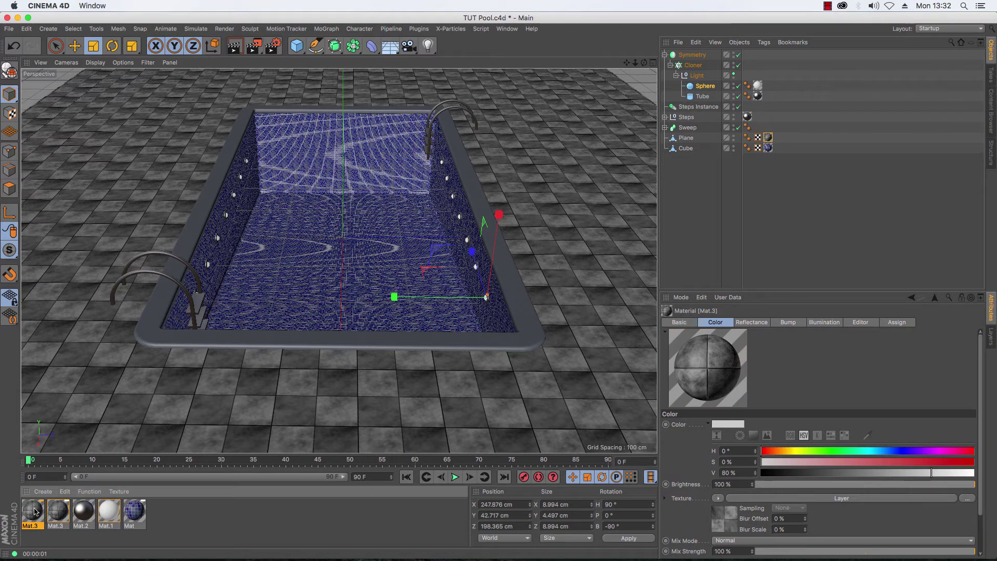
double_click(60, 526)
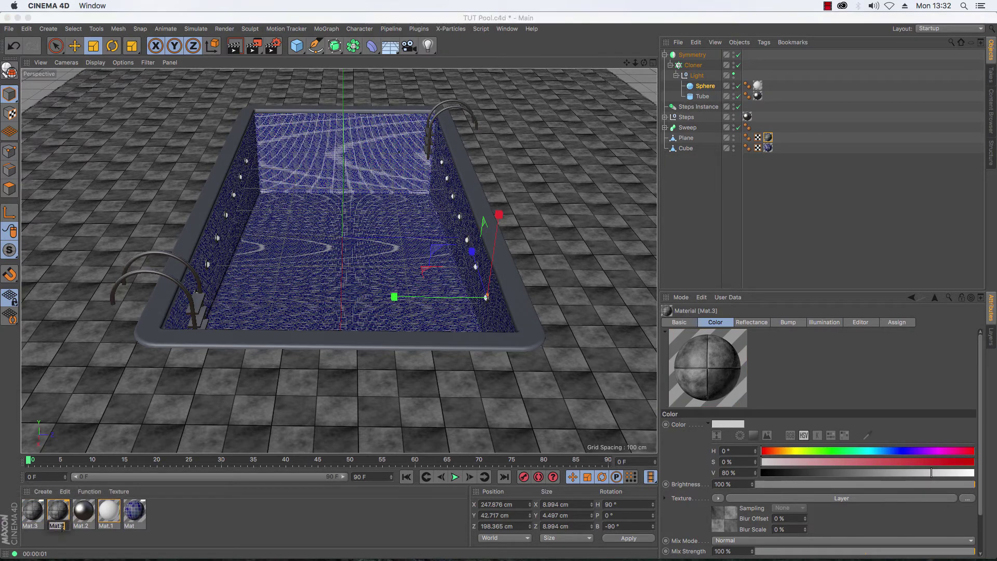
text(Floo)
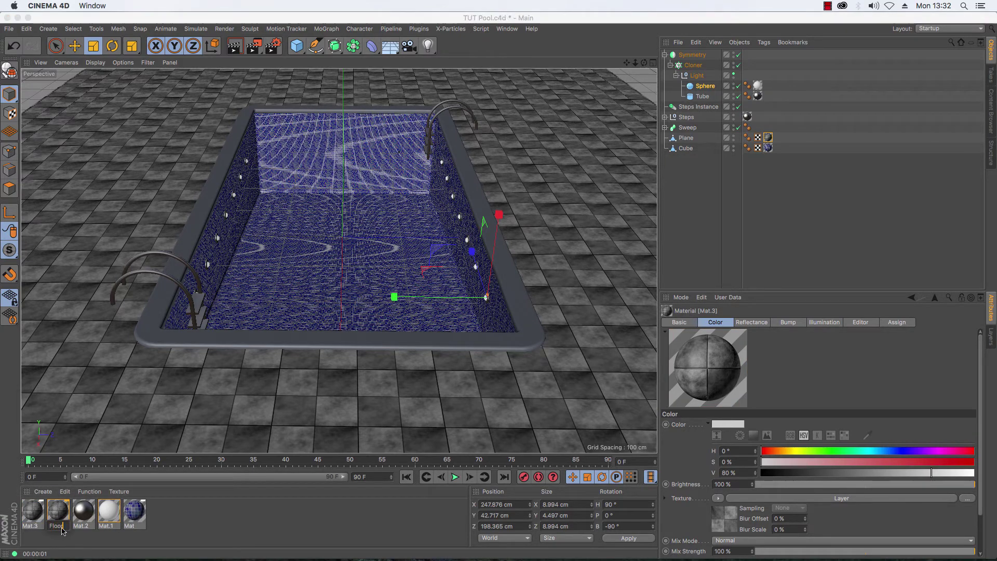
text(r)
key(Return)
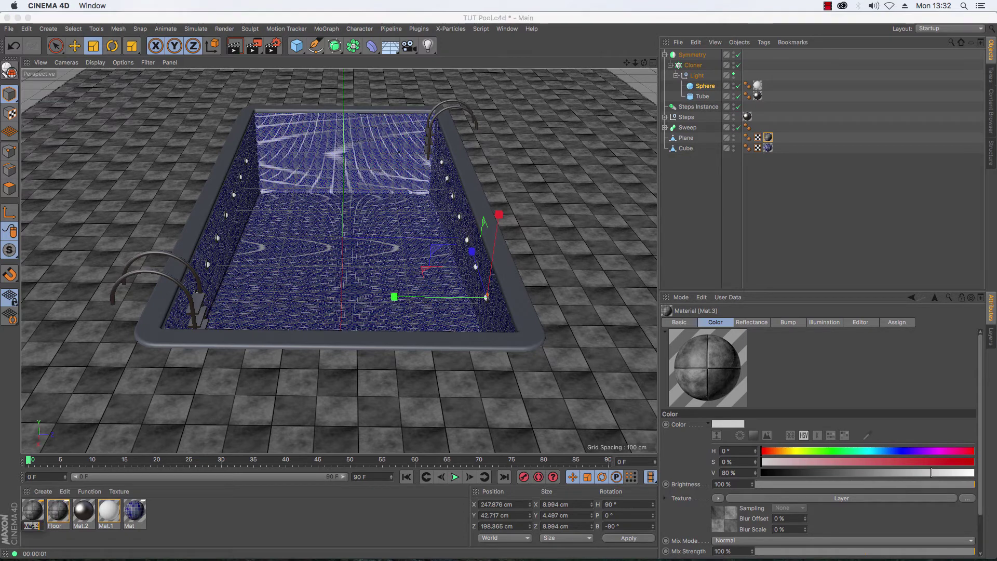
Step: Rename the duplicated Mat.3 material as Trim
text(Reim)
key(Return)
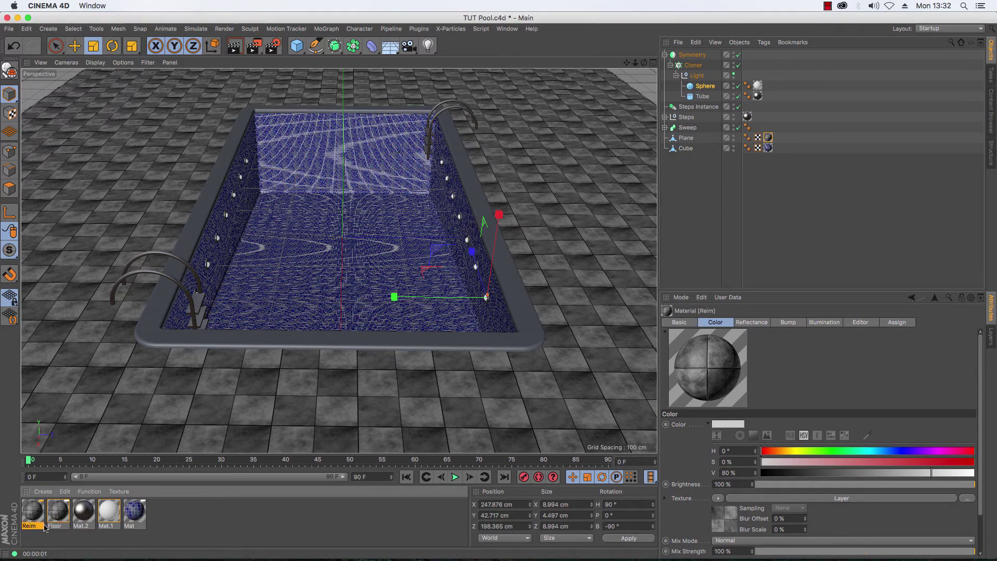
double_click(33, 526)
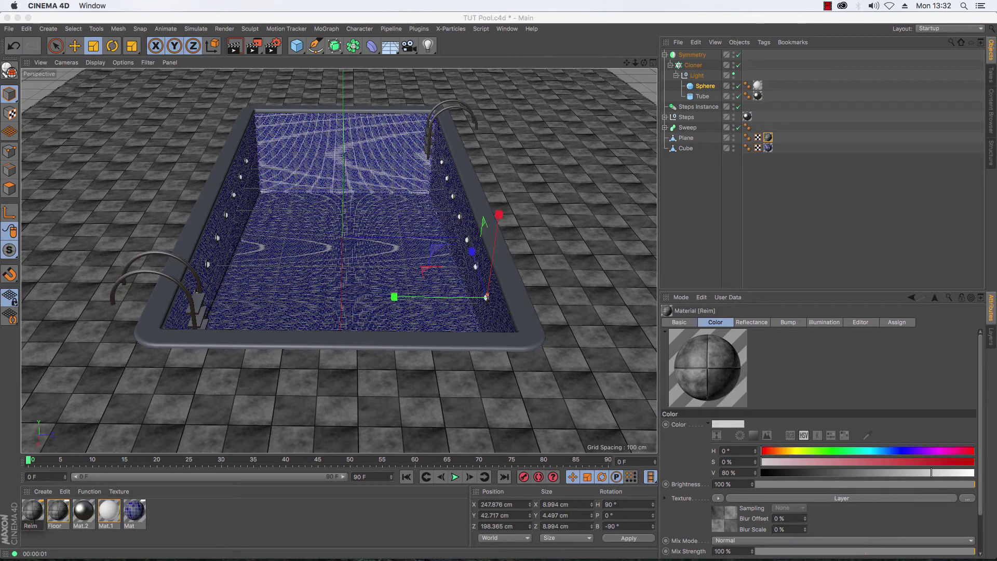
text(Trim)
key(Return)
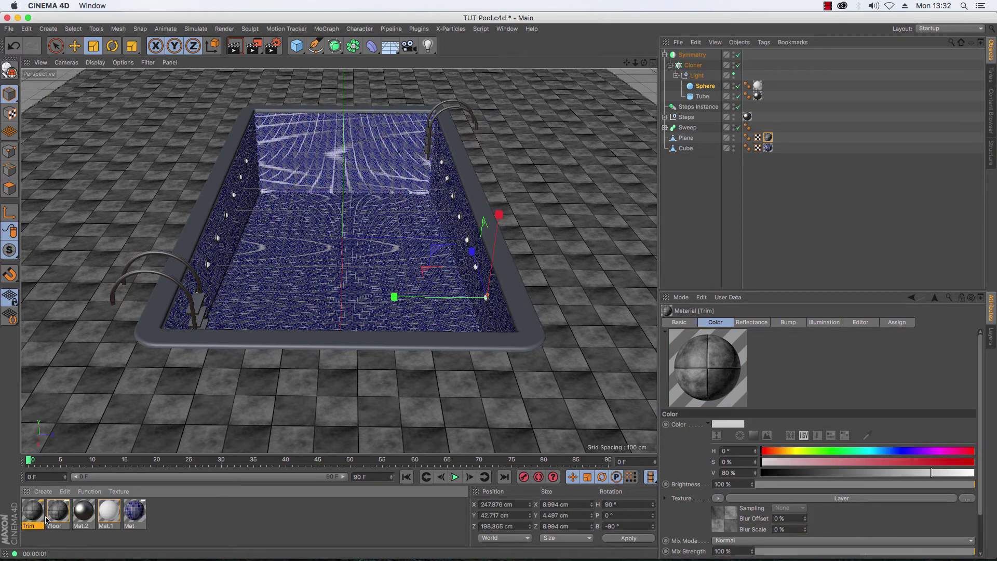
Step: In Trim's colour layer, set the Tiles shader's Tiles Color 1 to white
double_click(33, 513)
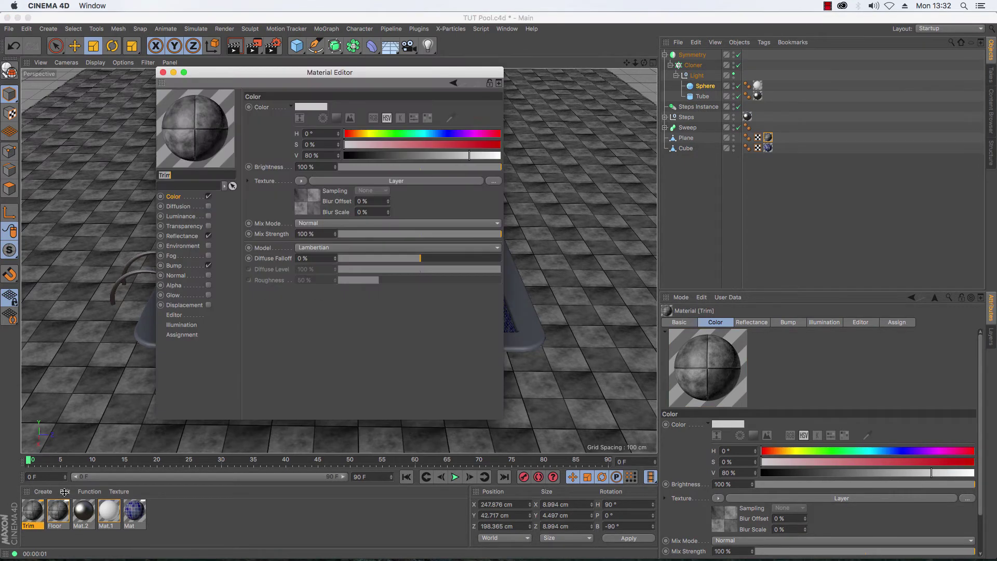
click(305, 204)
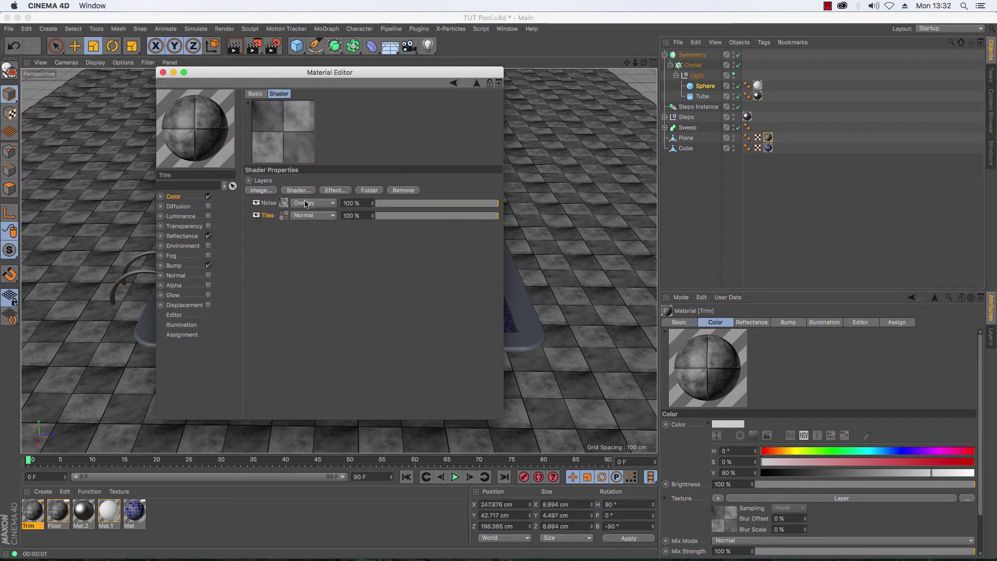
click(315, 199)
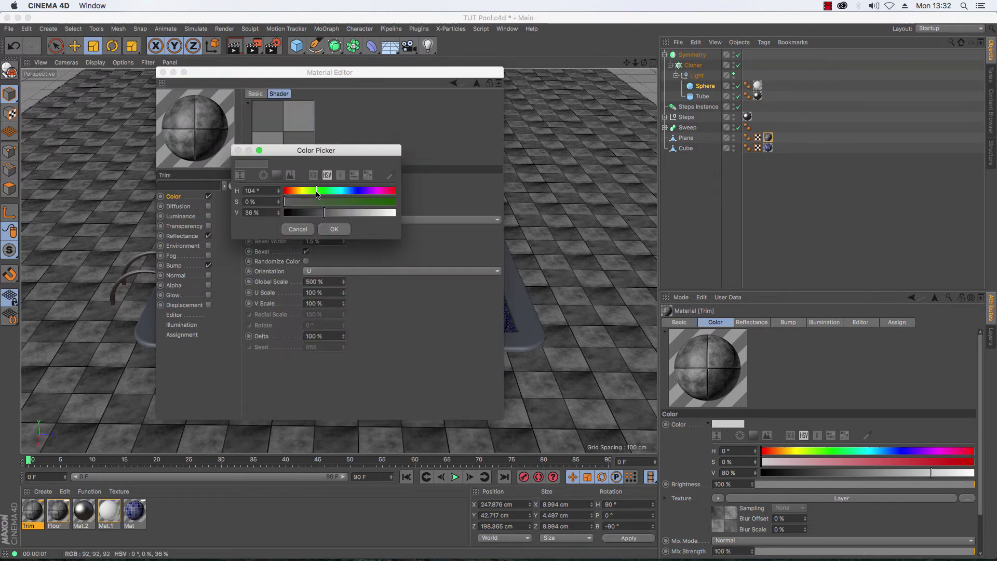
drag(327, 212, 394, 212)
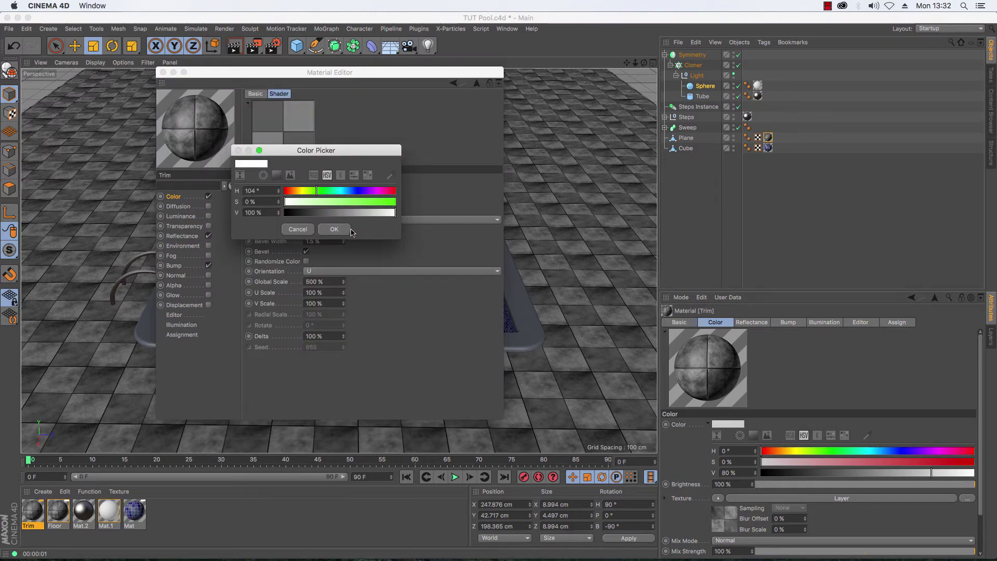
click(334, 229)
Step: Set Tiles Color 3 and Tiles Color 2 of Trim's Tiles shader to white
click(316, 217)
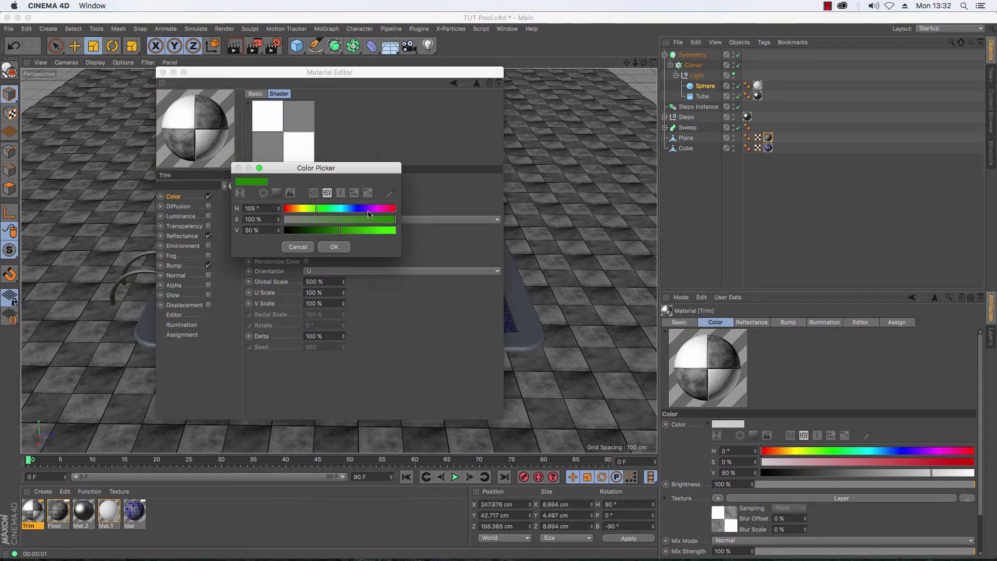
drag(304, 220, 269, 221)
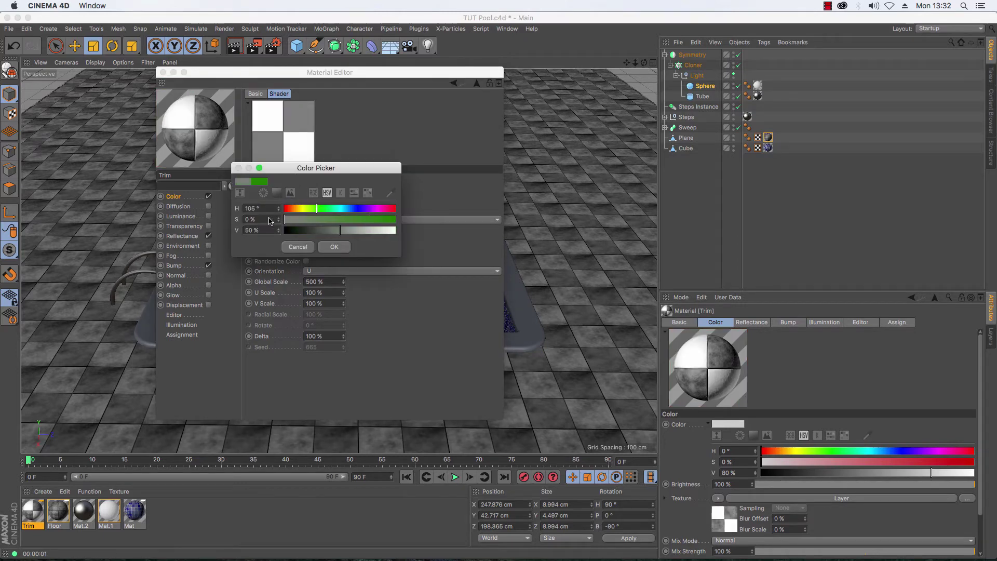
drag(340, 230, 358, 231)
click(334, 246)
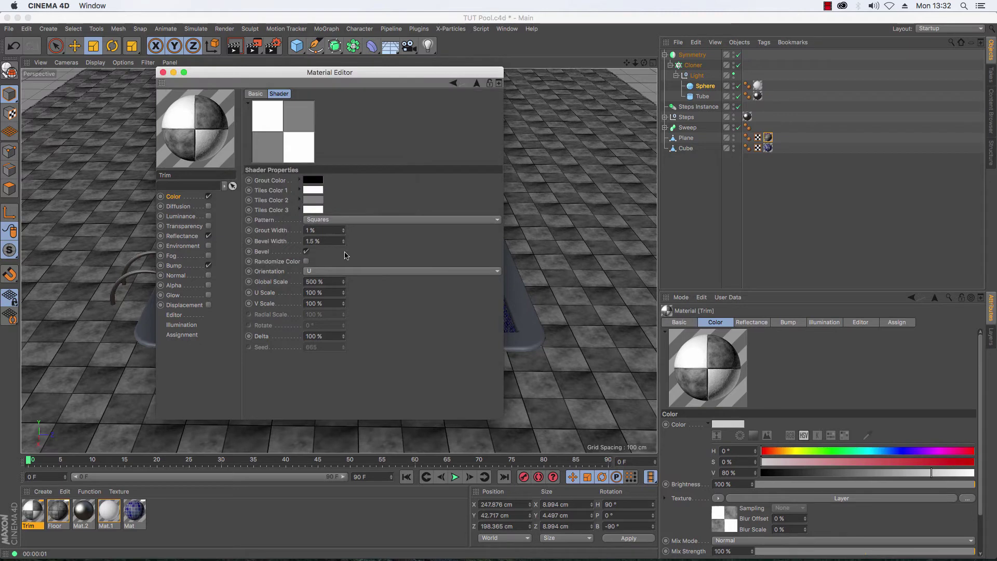
click(313, 200)
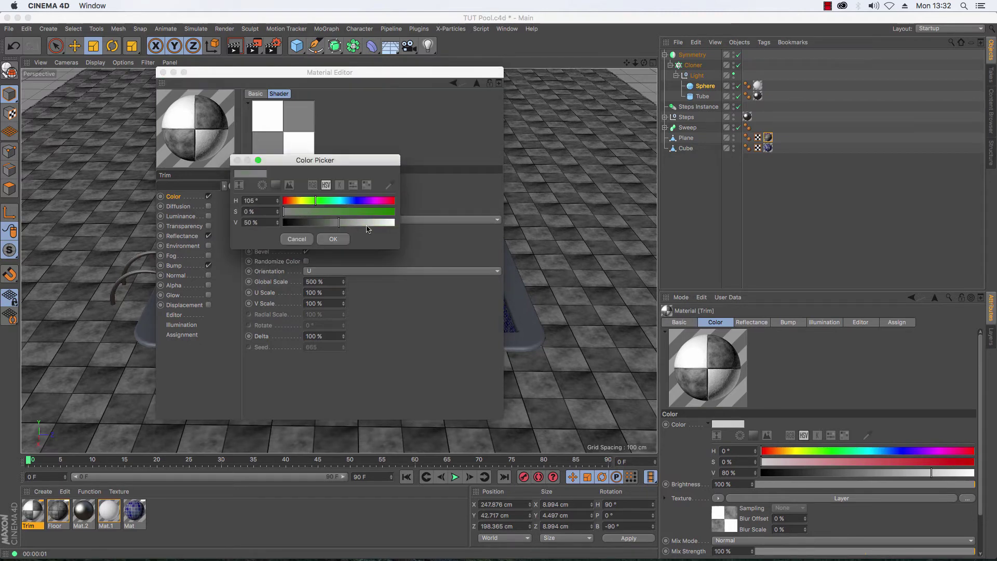
drag(367, 227, 396, 225)
click(333, 238)
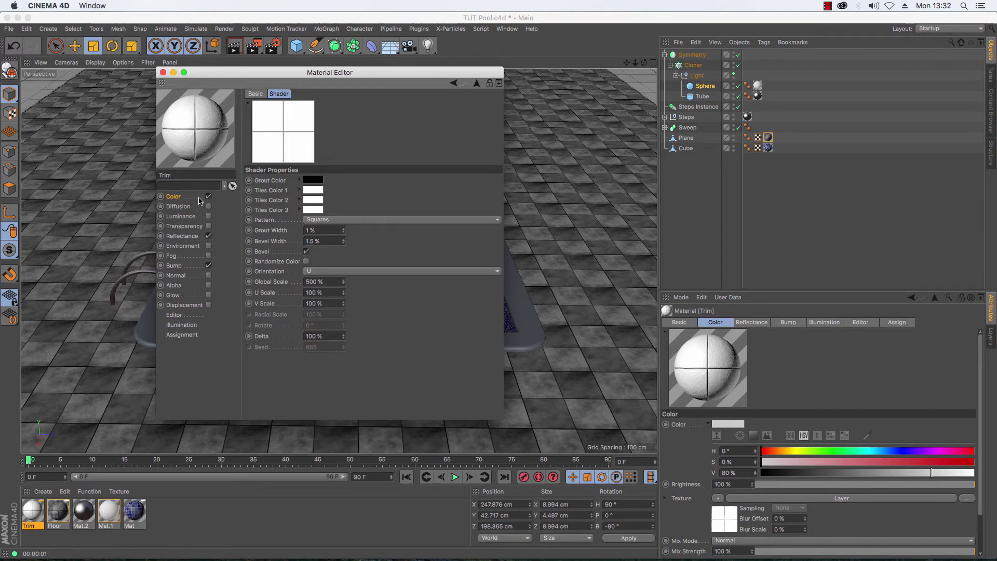
Step: Darken Trim's base colour to a V of 32% and set the texture's Mix Strength to 50%
click(179, 197)
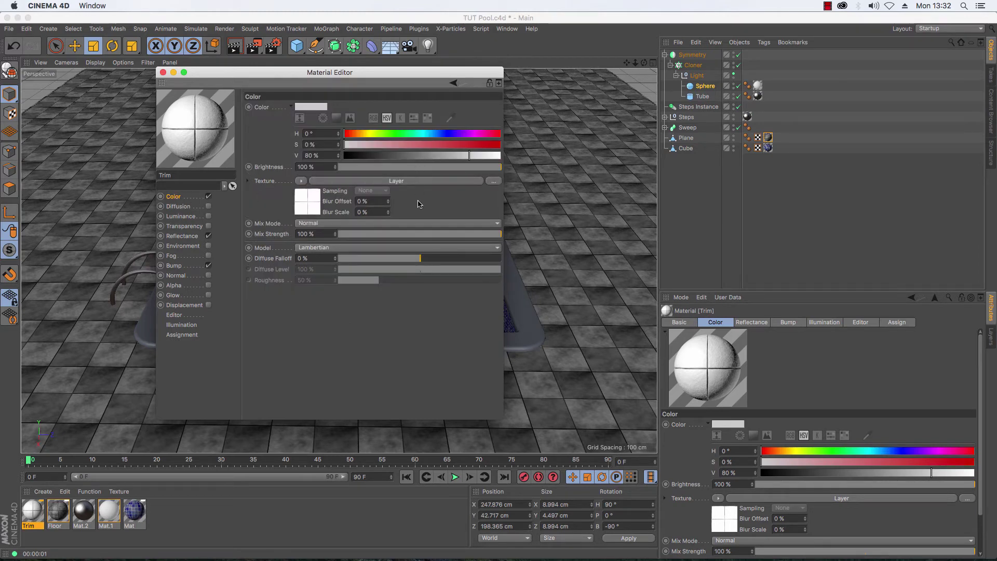
click(408, 156)
drag(408, 156, 394, 156)
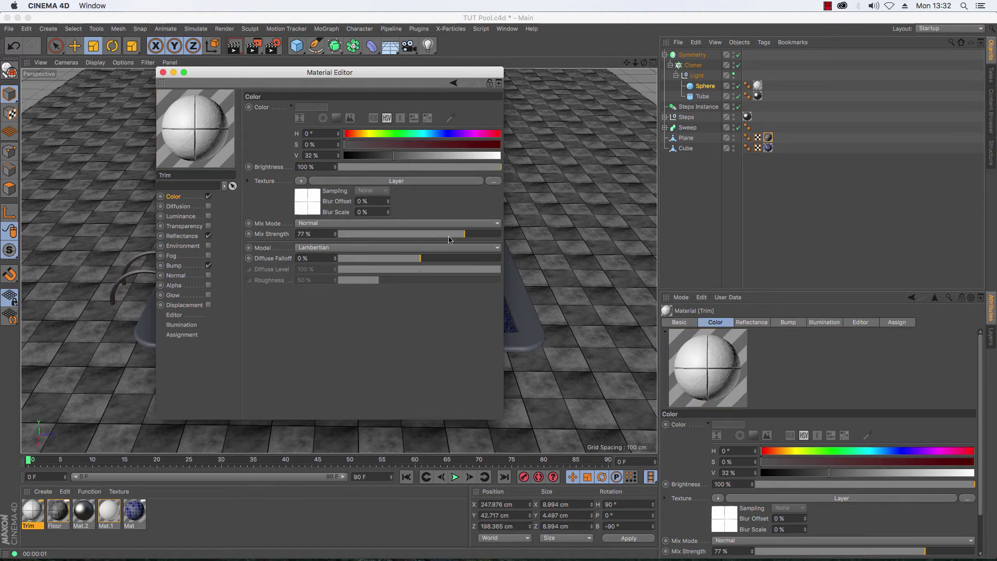
drag(464, 239, 420, 239)
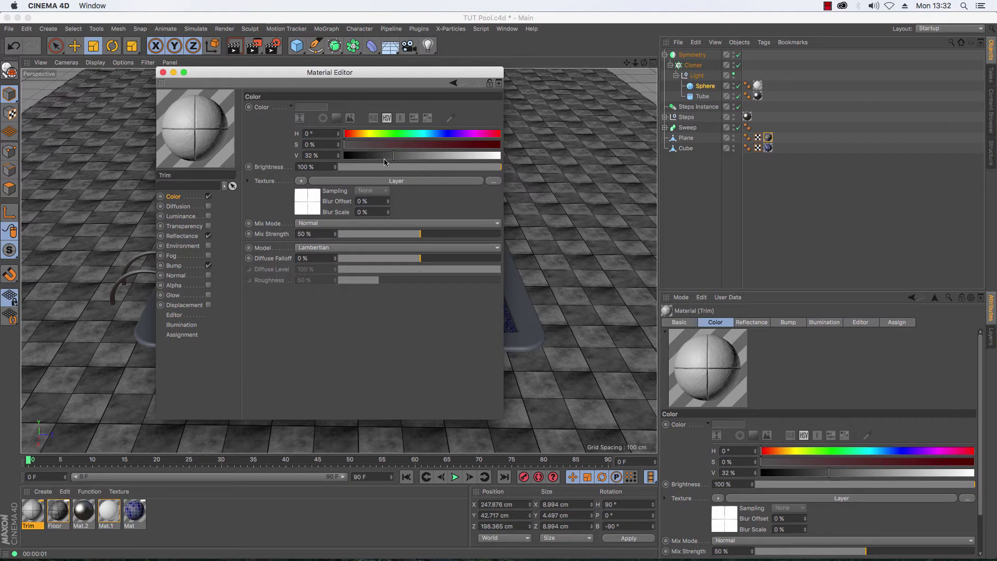
Step: Set Trim's base colour to S 0% and V 37%, trying a Mix Strength of 13% before setting it to 50%
drag(350, 146, 370, 146)
click(402, 152)
drag(415, 236, 359, 237)
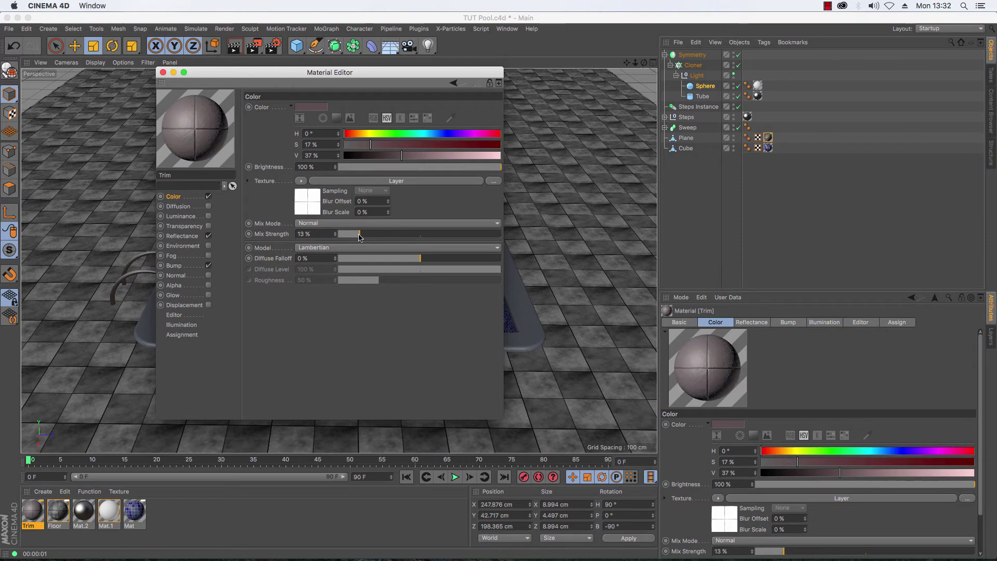
click(420, 234)
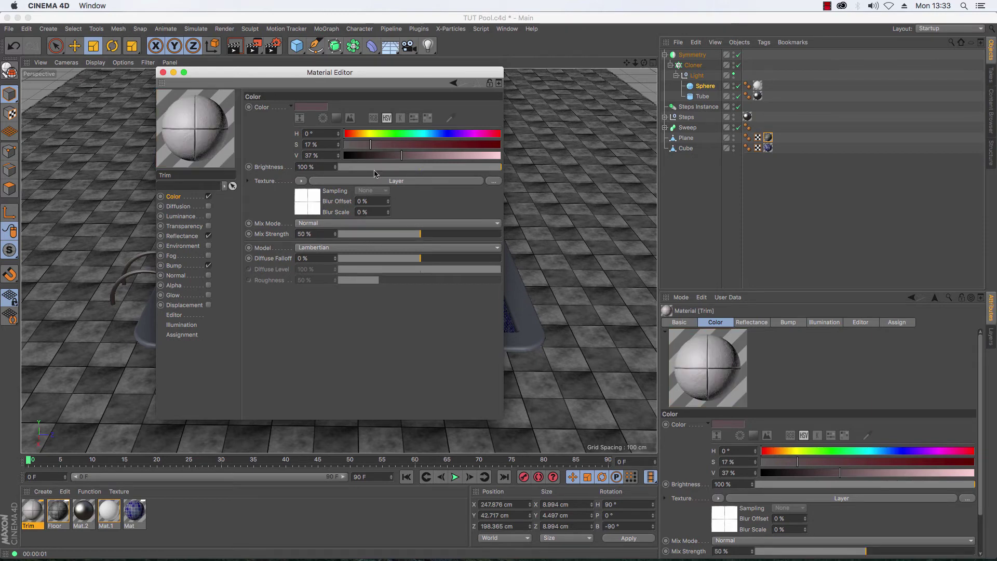
drag(355, 144, 338, 148)
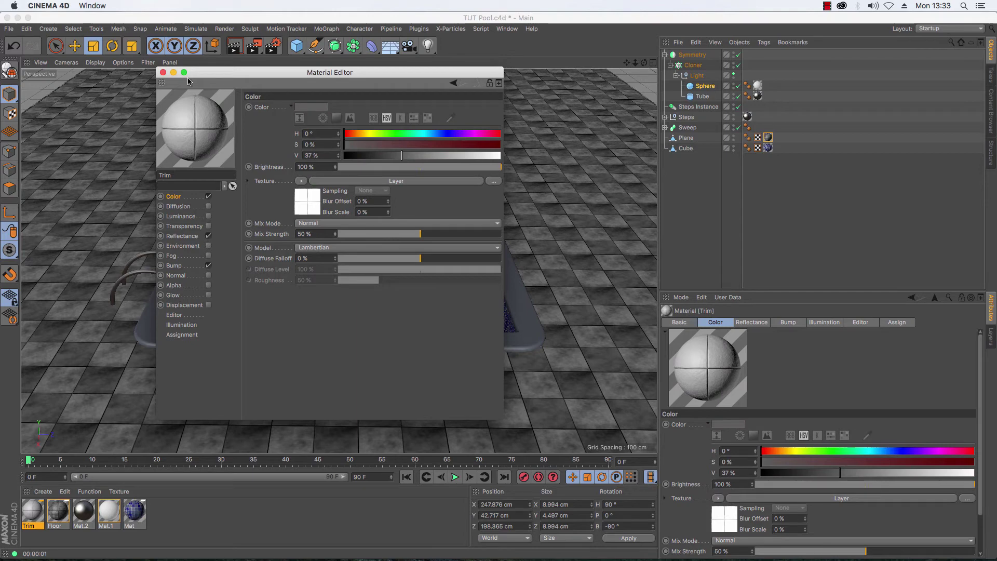
Step: Apply the Trim material to the Sweep around the pool's edge and render the view
click(163, 73)
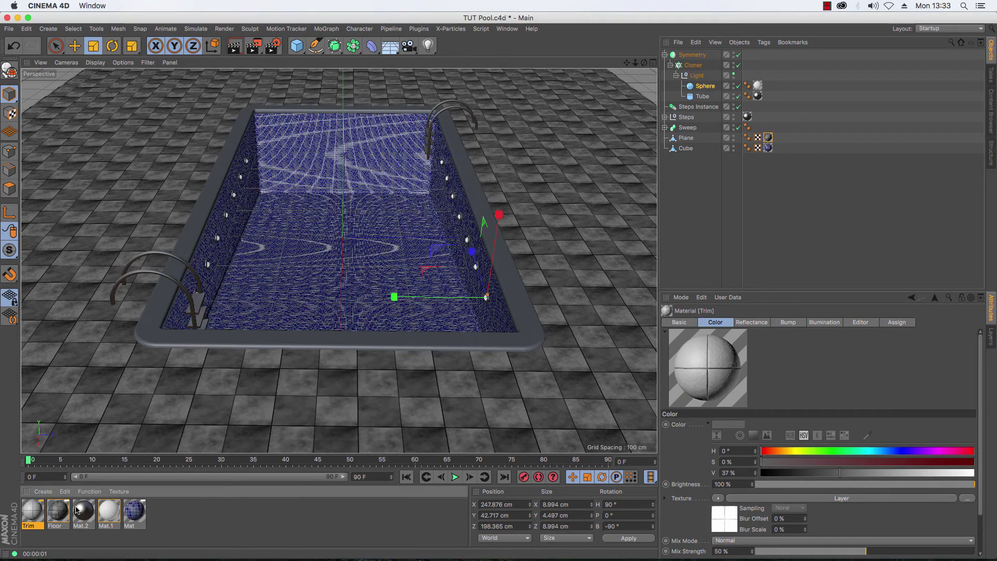
drag(33, 517, 686, 129)
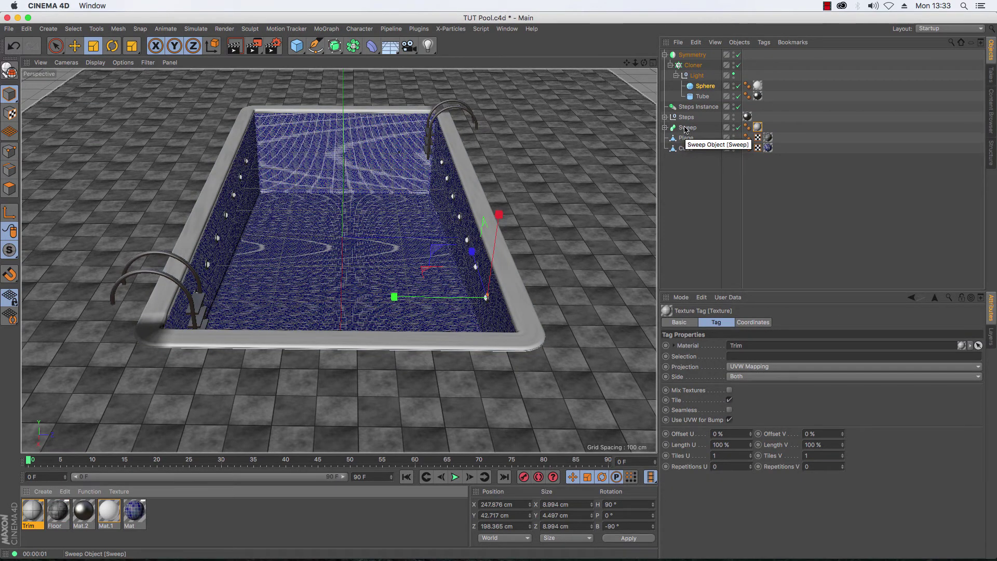
click(234, 45)
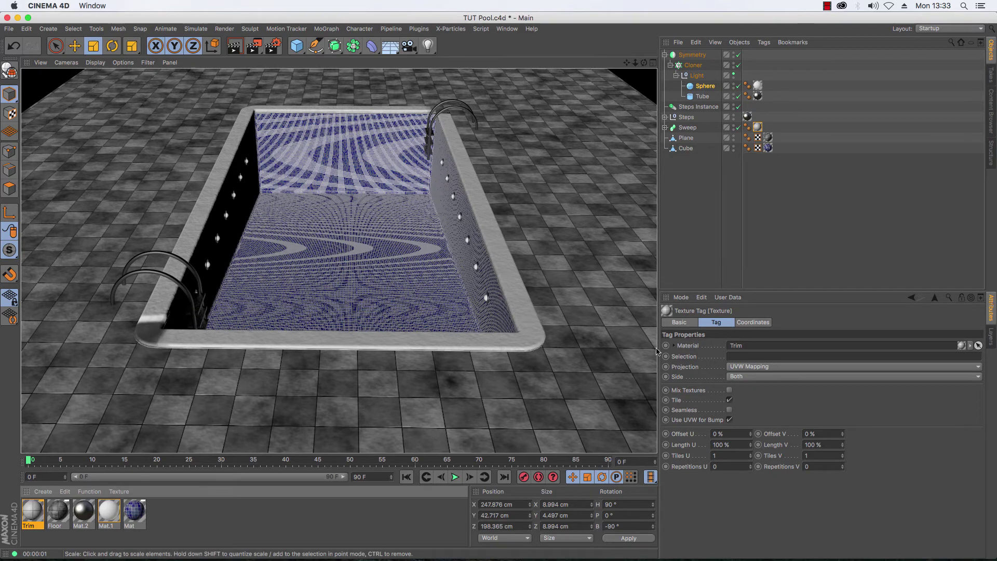
Step: Set the projection of the Sweep's Trim texture tag to Cubic and render a closer view of the pool
click(763, 367)
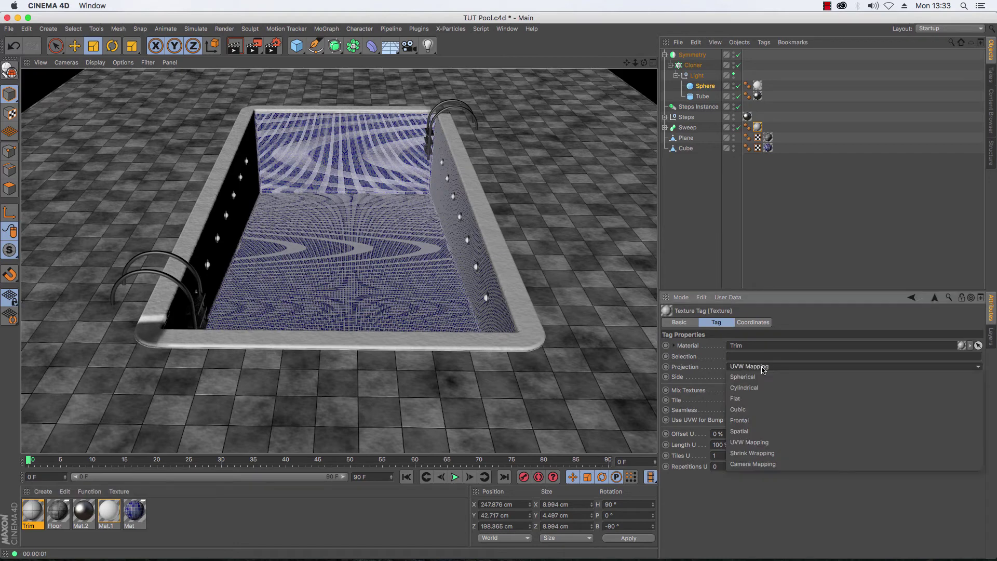
click(757, 410)
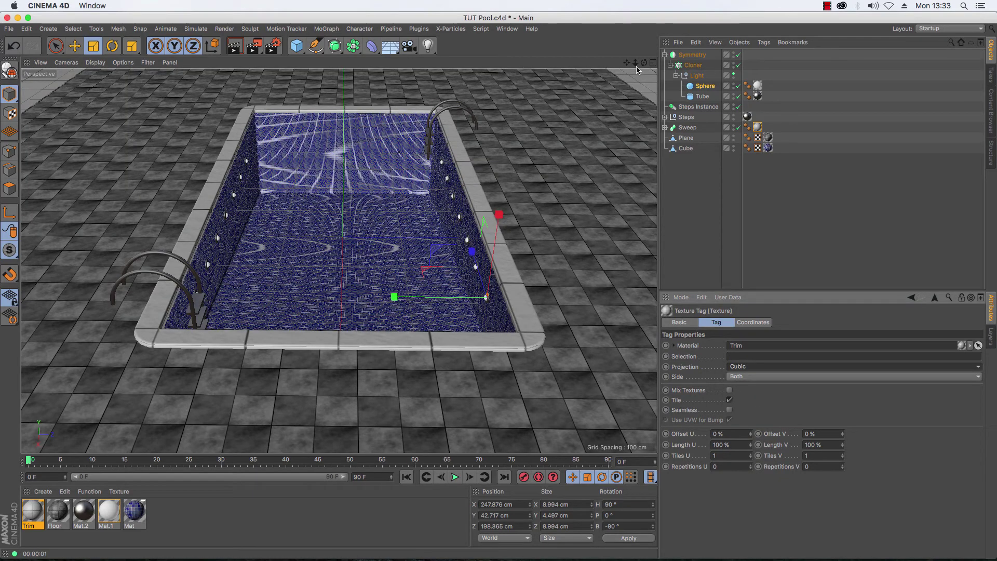
drag(635, 62, 695, 63)
click(234, 46)
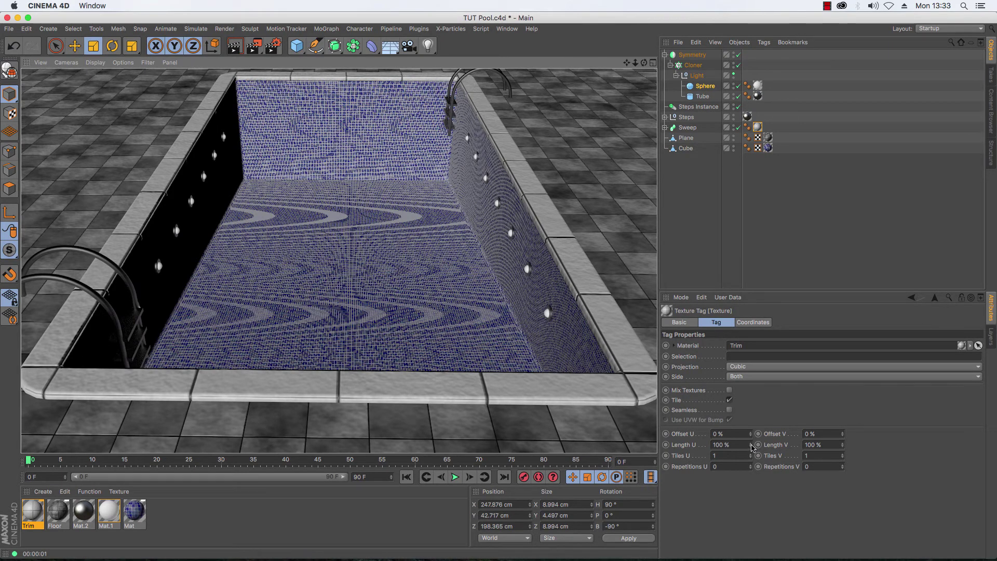
Step: Set the Trim texture tag's Length U to 98% and Length V to 97%, and render the view
drag(751, 445, 751, 449)
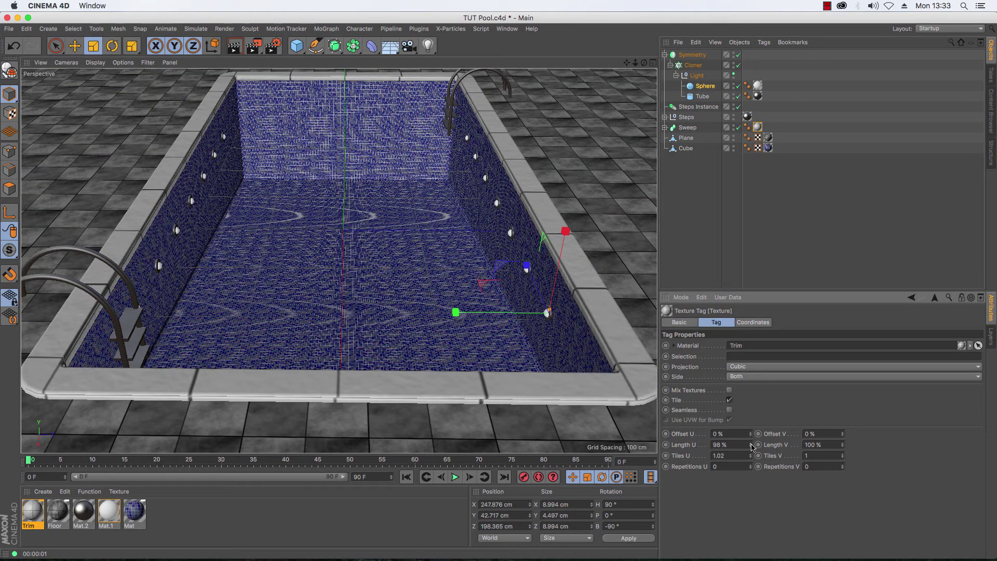
mouse_move(843, 446)
mouse_down()
mouse_move(843, 460)
mouse_move(843, 452)
mouse_up()
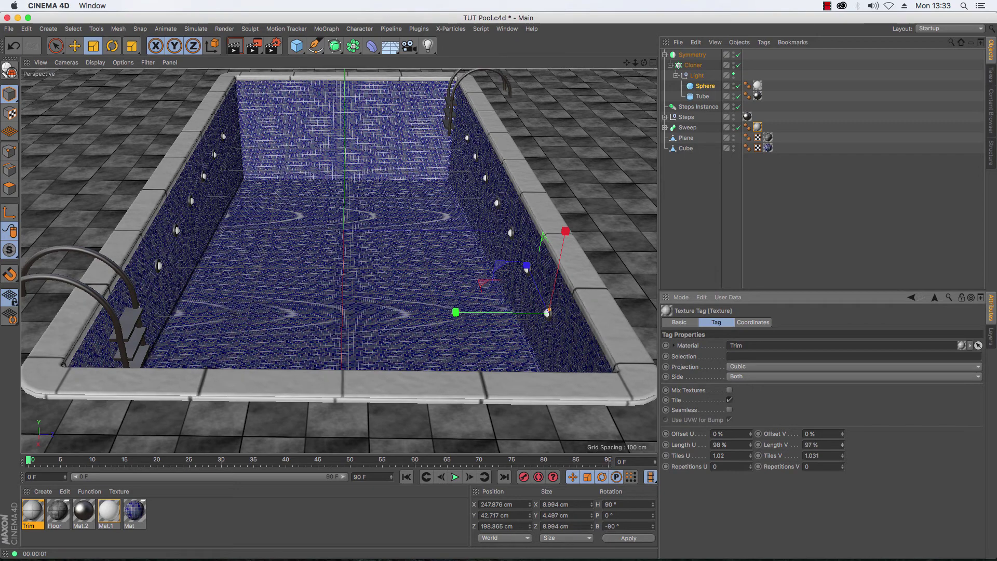
key(ctrl+r)
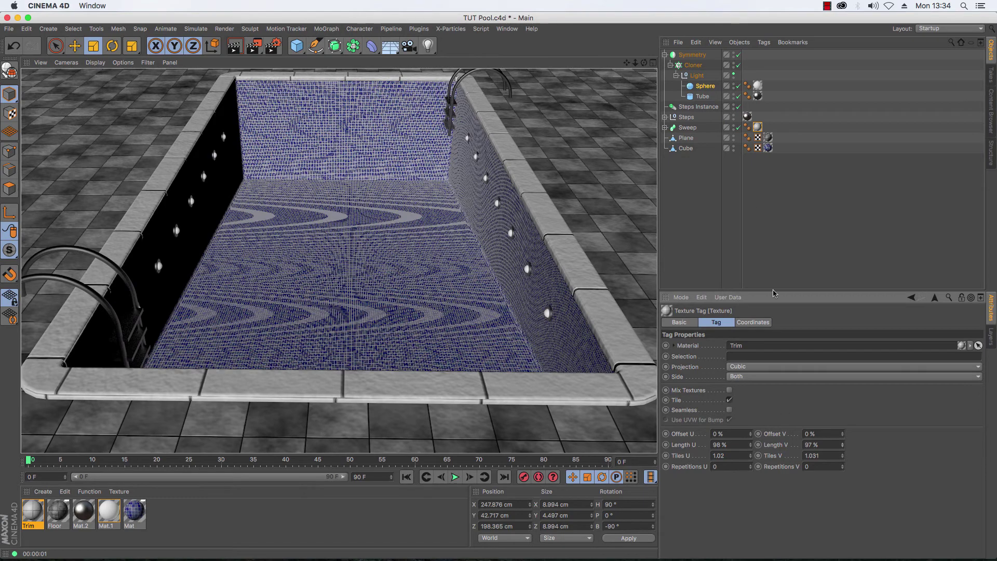
Step: Try Flat projection on the Sweep's Trim texture tag
click(757, 129)
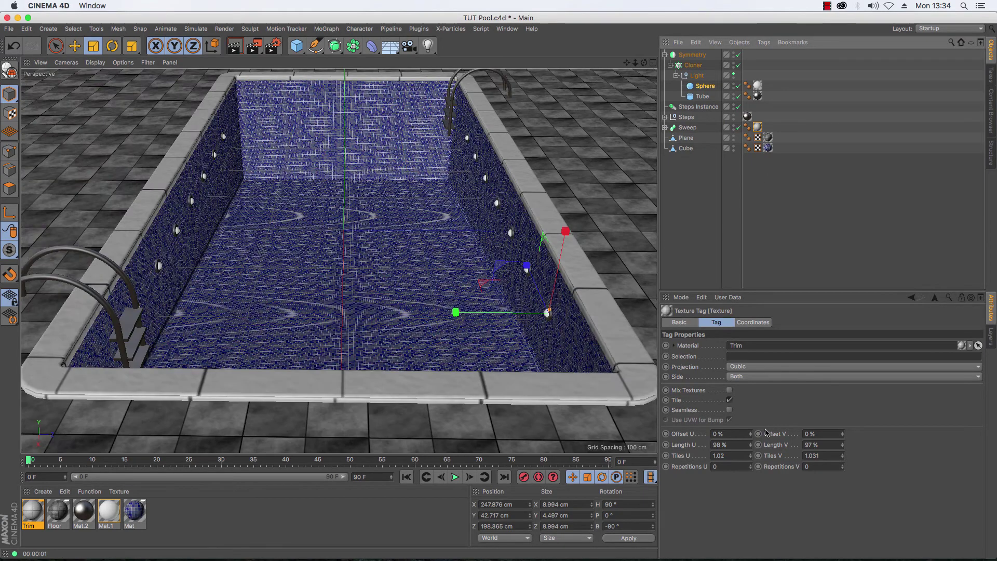
click(755, 366)
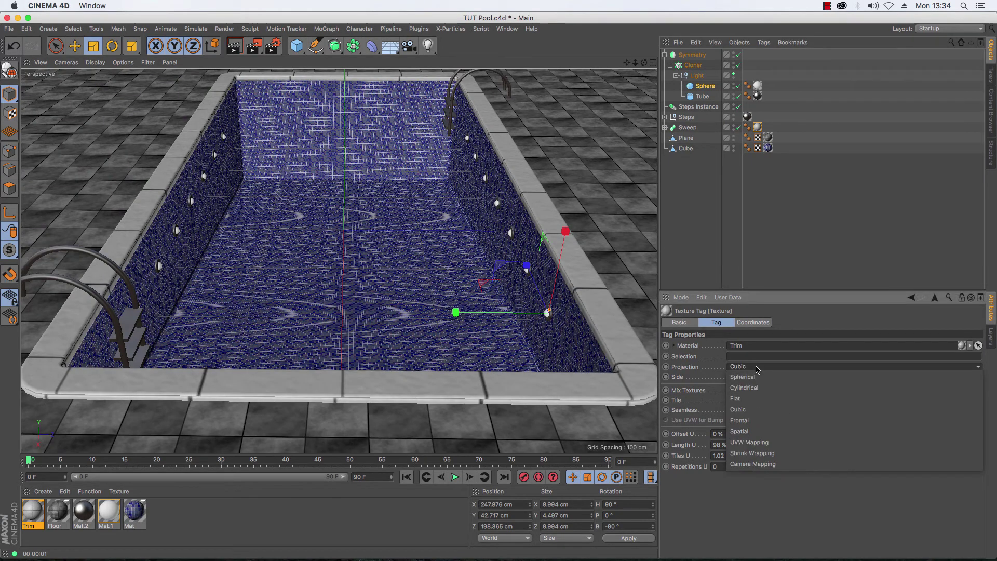
click(753, 398)
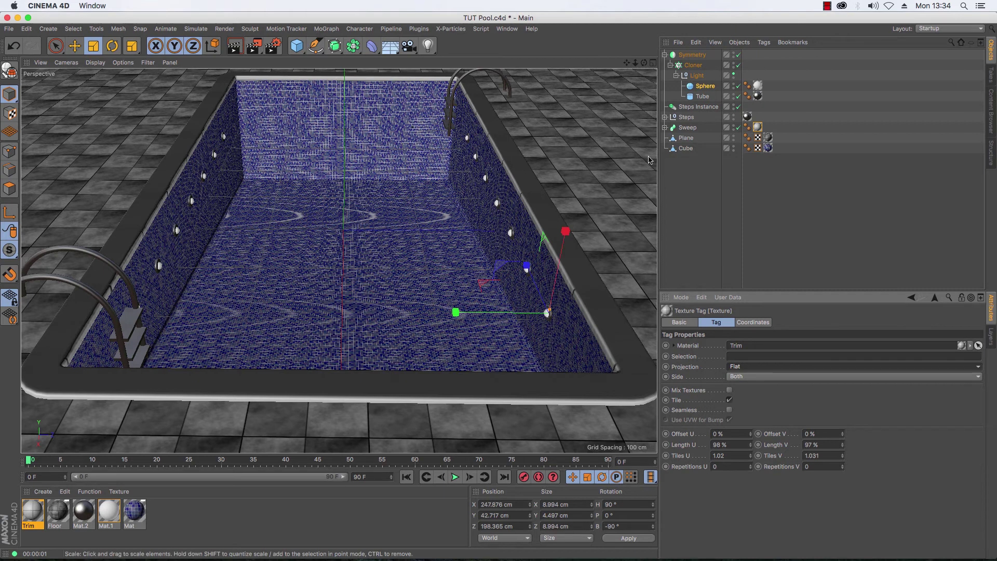
Step: In Texture mode, move the Sweep's Trim texture vertically to a Y offset of about -29.6%
click(688, 128)
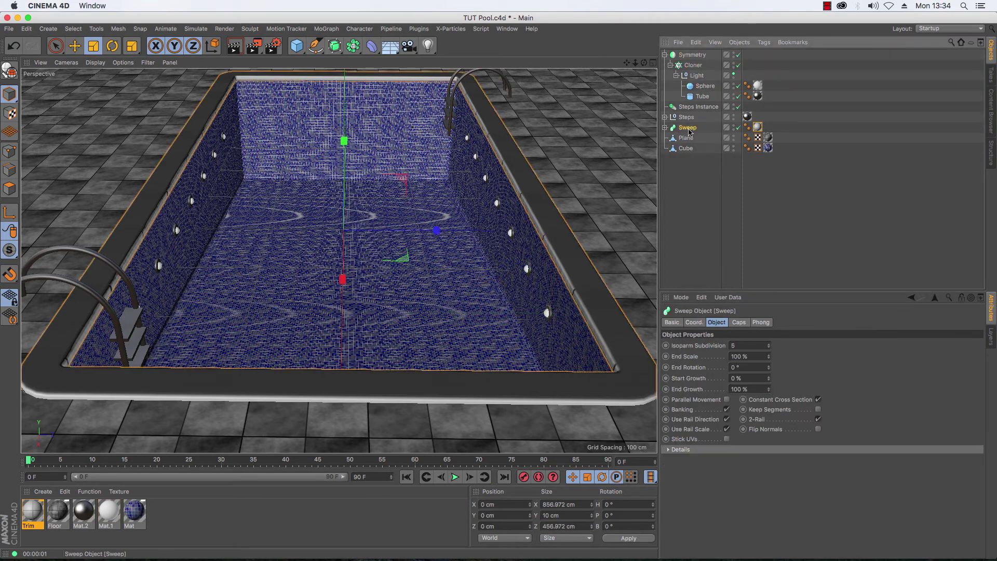
click(758, 127)
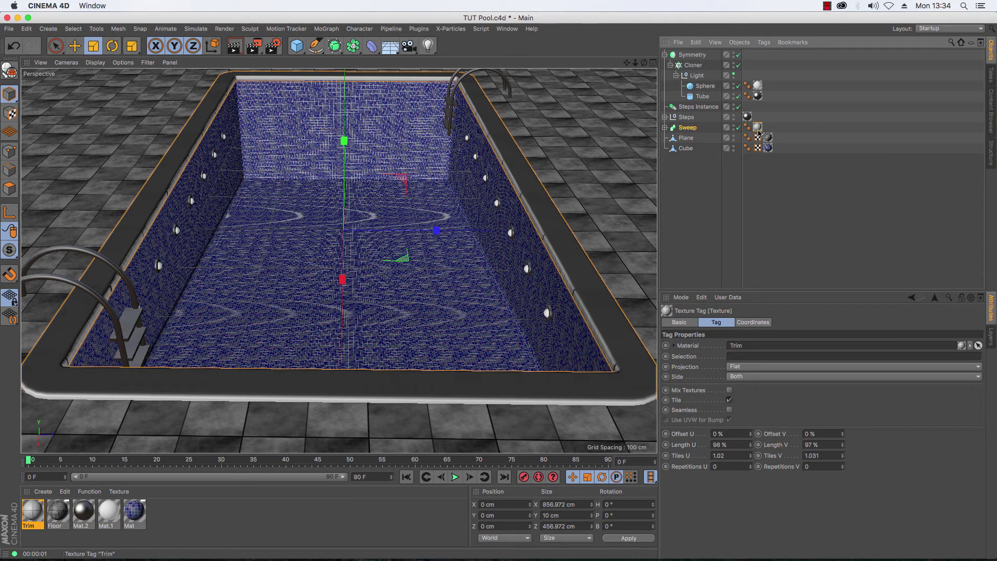
click(8, 114)
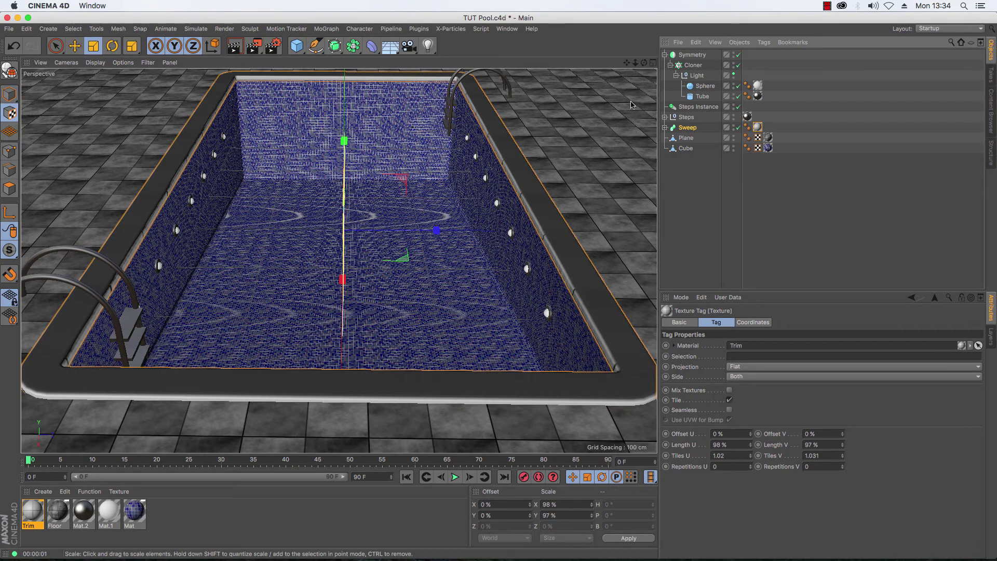
drag(644, 62, 742, 54)
alt+drag(148, 91, 101, 92)
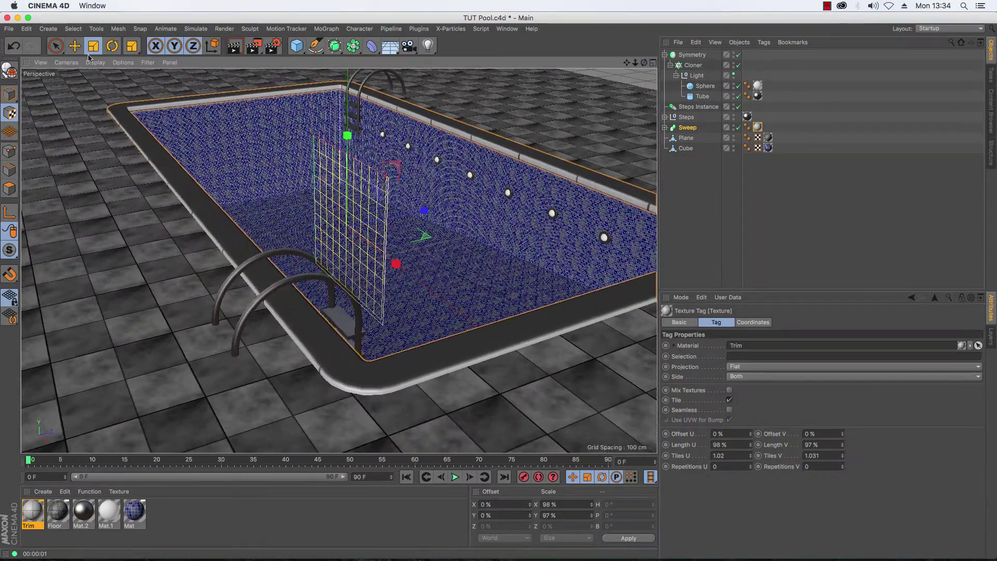
key(e)
drag(347, 134, 353, 85)
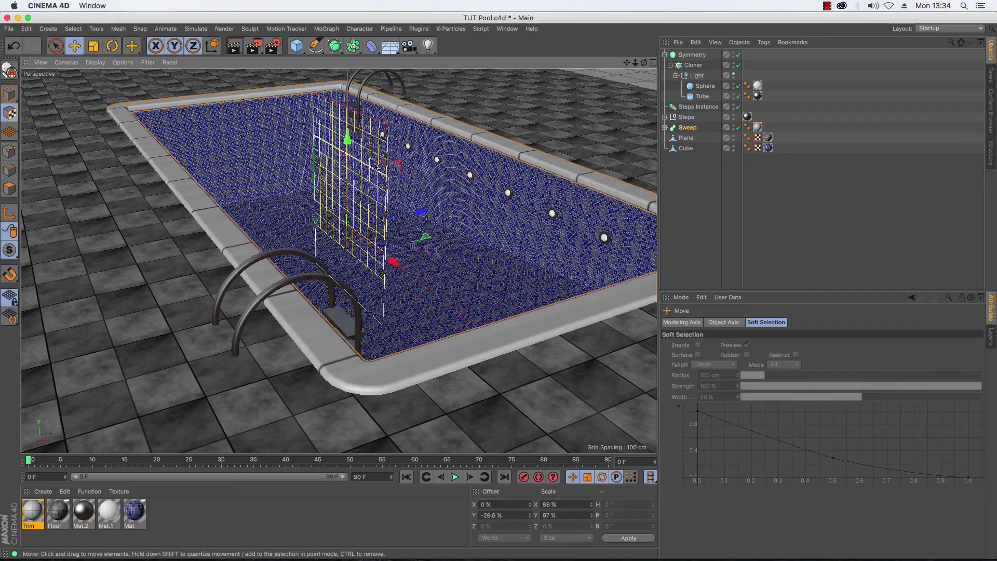
Step: Move the Trim texture on the Sweep to offsets of about -45.4% in Y and 9.2% in X
drag(644, 62, 742, 65)
alt+drag(338, 260, 365, 130)
key(r)
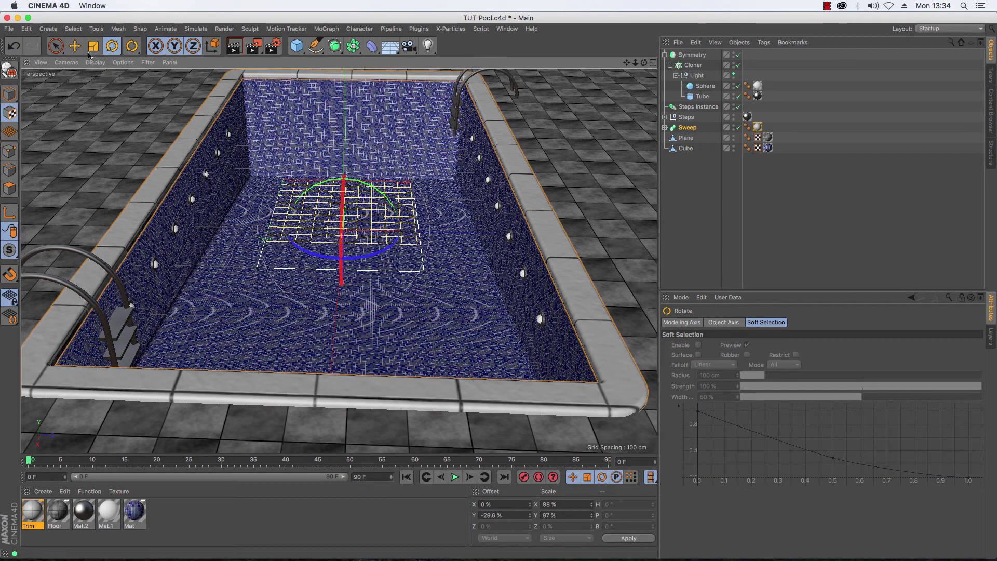
key(e)
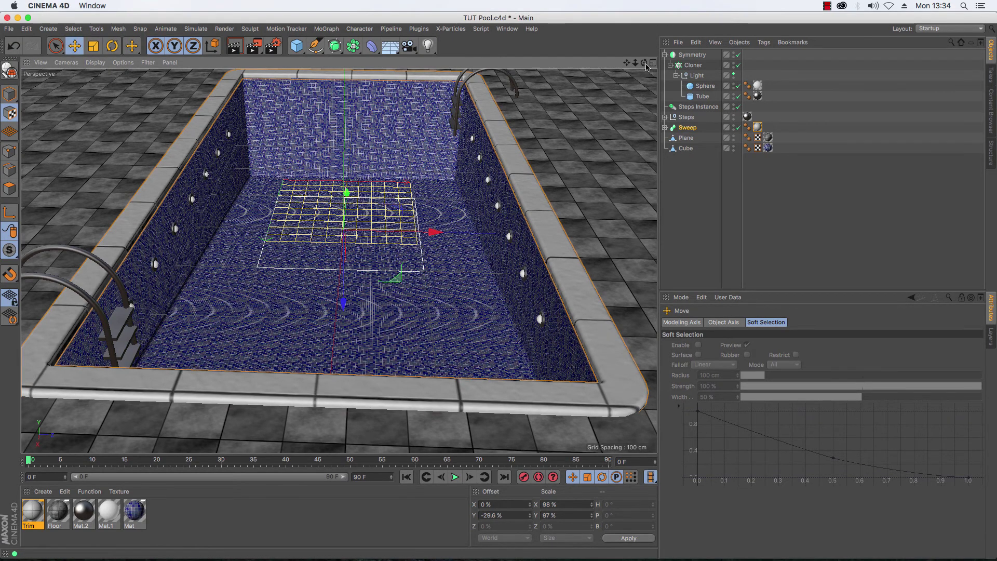
drag(643, 62, 610, 68)
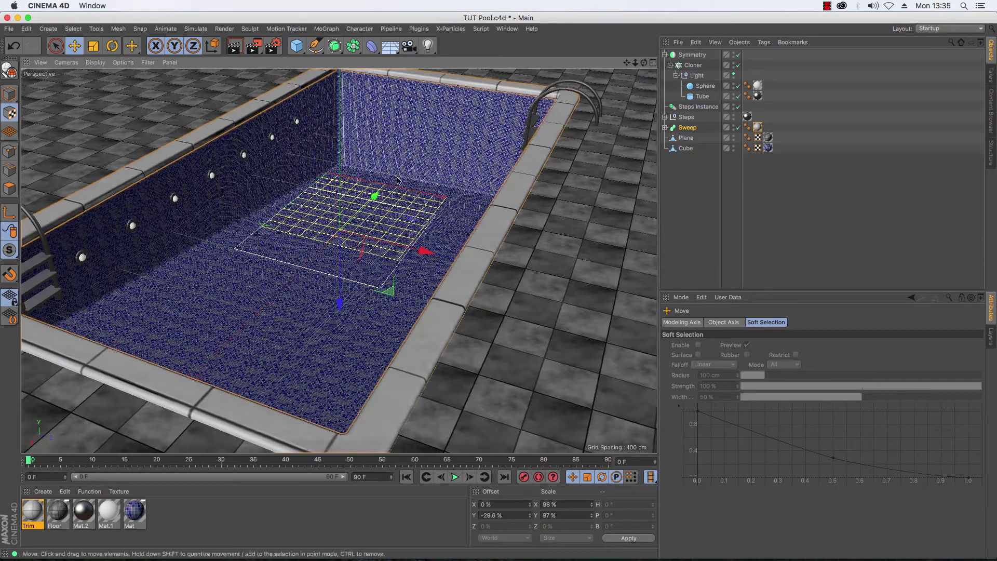
drag(373, 196, 367, 208)
drag(644, 62, 547, 94)
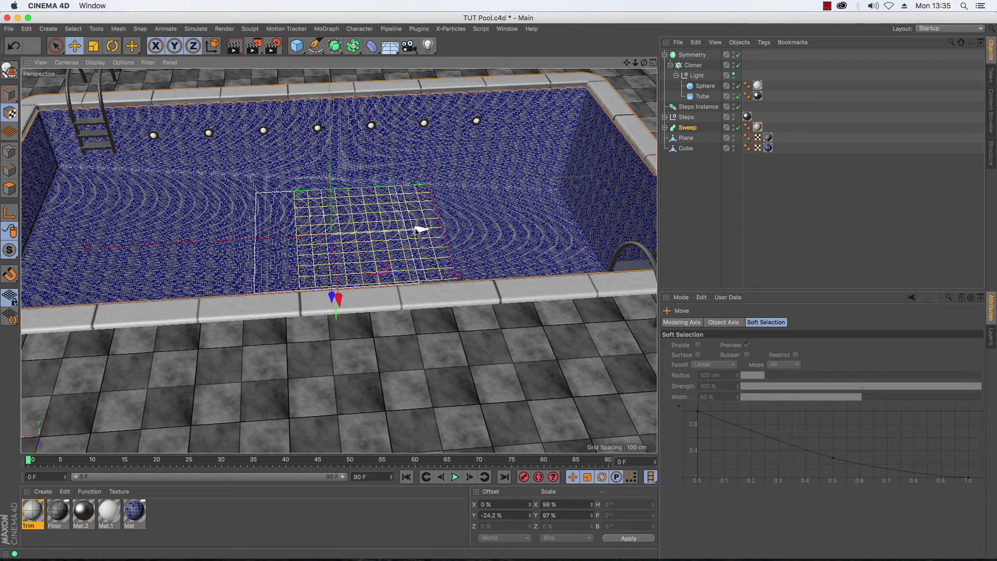
drag(420, 229, 462, 185)
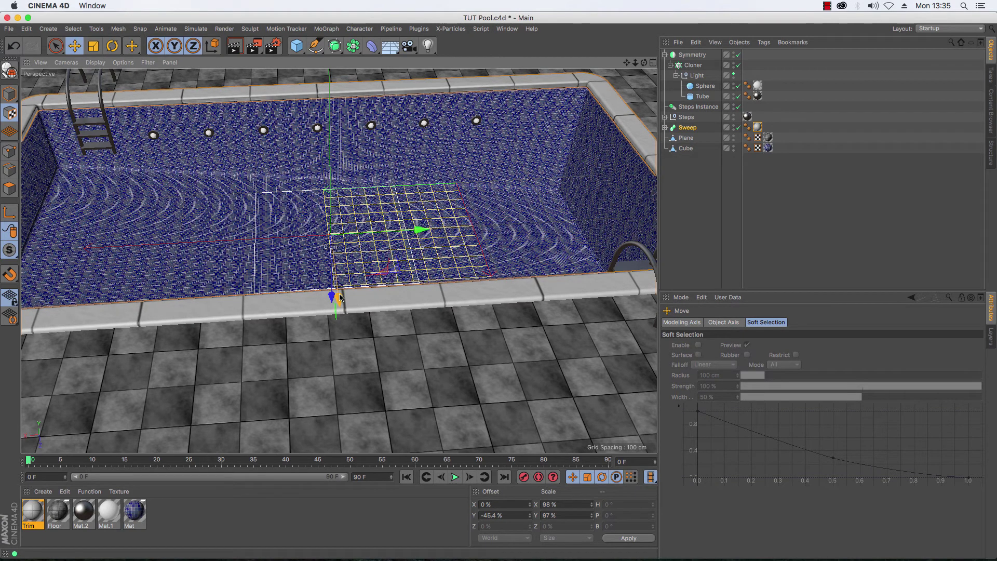
drag(337, 294, 364, 233)
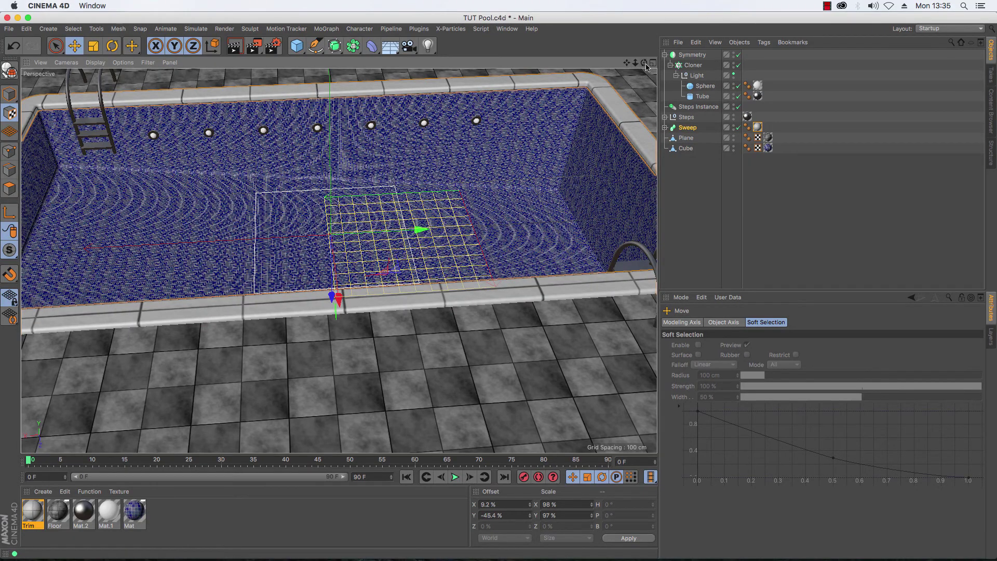
Step: Scale the Trim texture on the Sweep along X to about 91.4%
drag(644, 62, 652, 80)
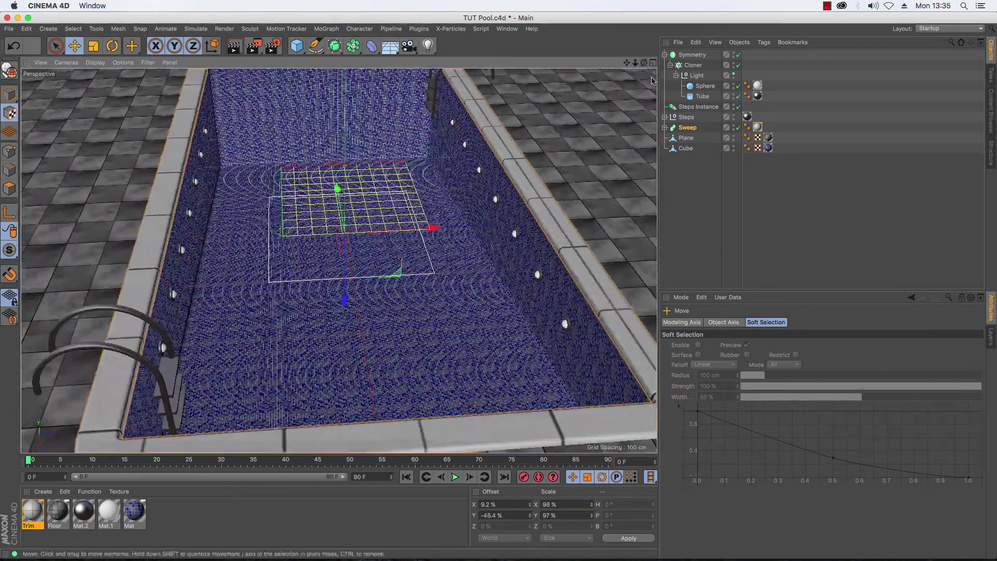
key(t)
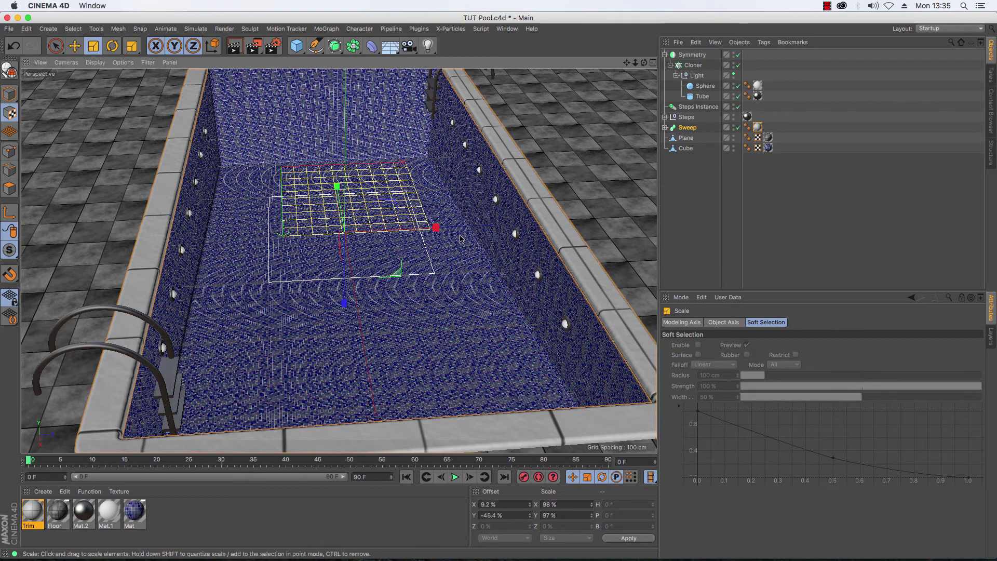
drag(439, 231, 422, 232)
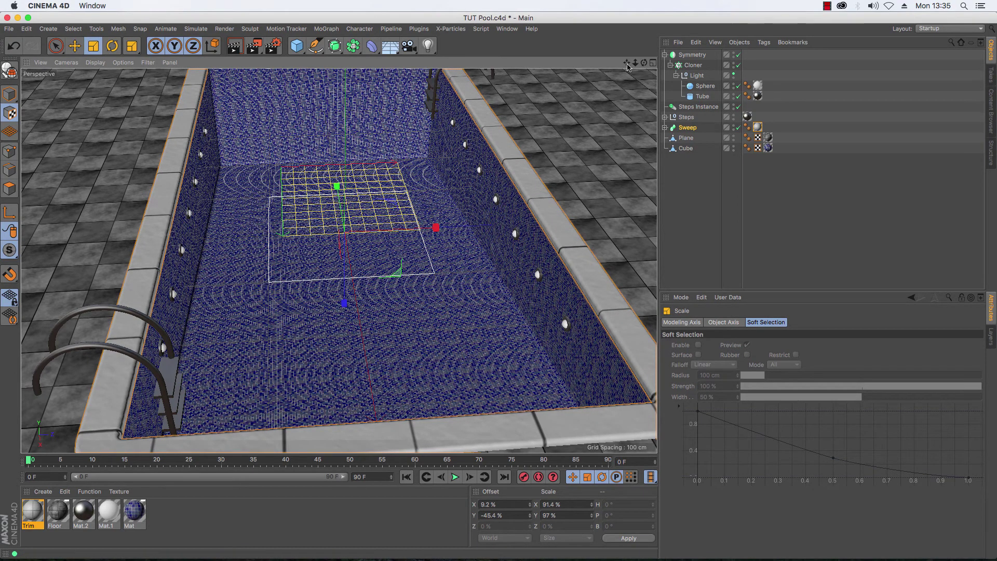
Step: Move the Trim texture along X to an offset of about 5% and check the joints around the pool's edge
drag(627, 62, 338, 260)
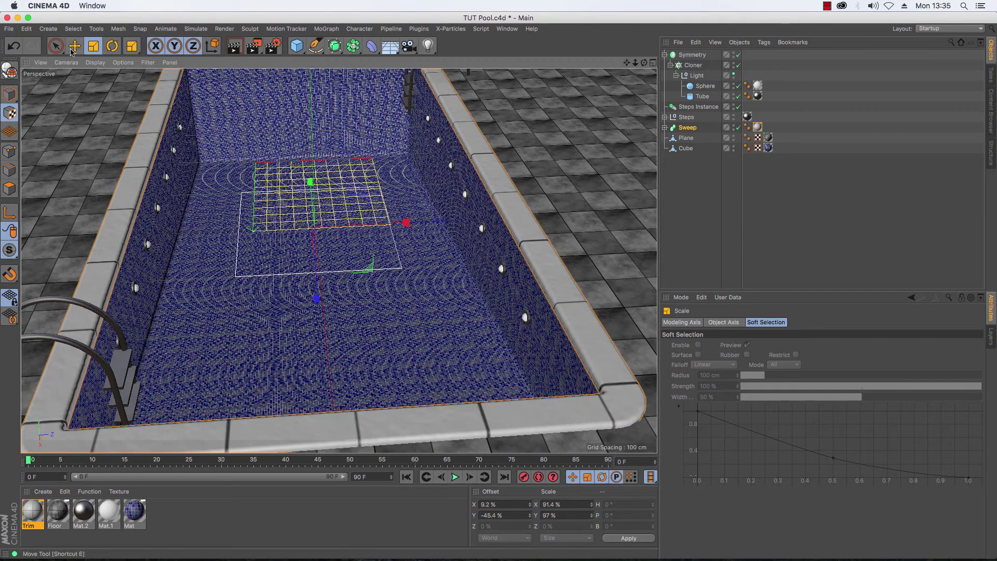
key(e)
drag(402, 223, 391, 226)
drag(644, 62, 561, 67)
alt+drag(338, 261, 339, 261)
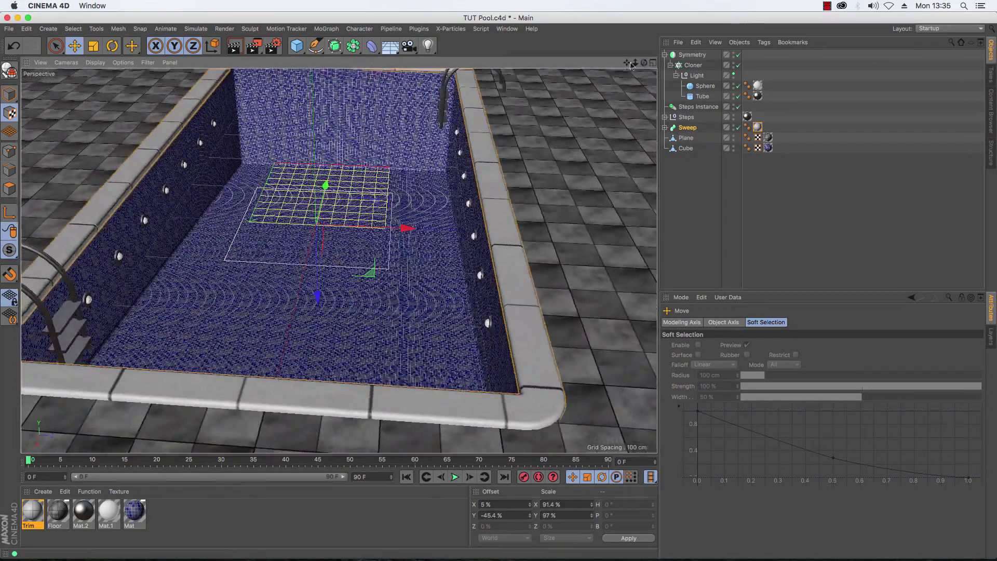
alt+middle_drag(339, 261, 339, 261)
alt+drag(339, 261, 291, 379)
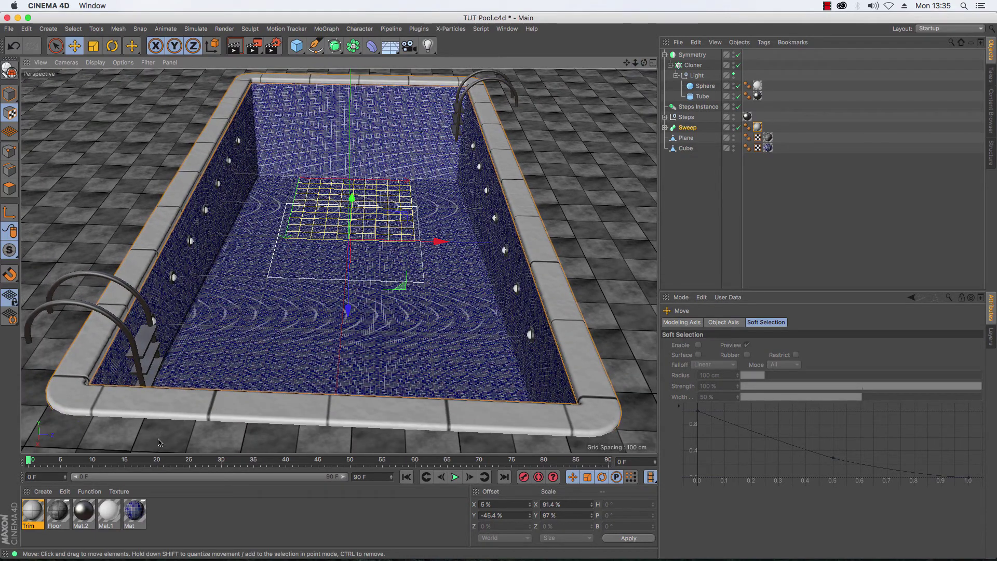
Step: In Trim's colour layer, set the Tiles shader's Grout Color to a light grey with V 89%
double_click(33, 510)
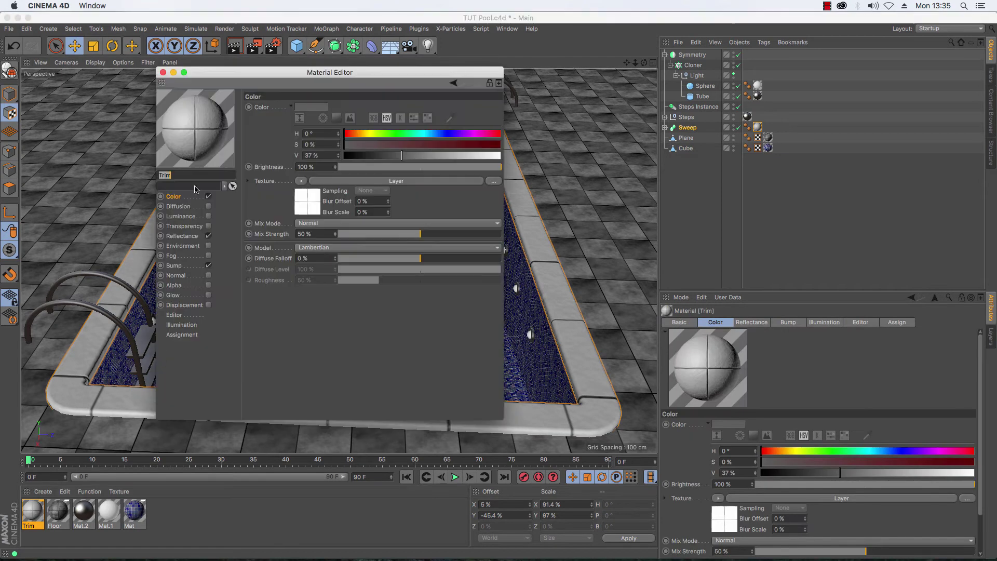
click(307, 204)
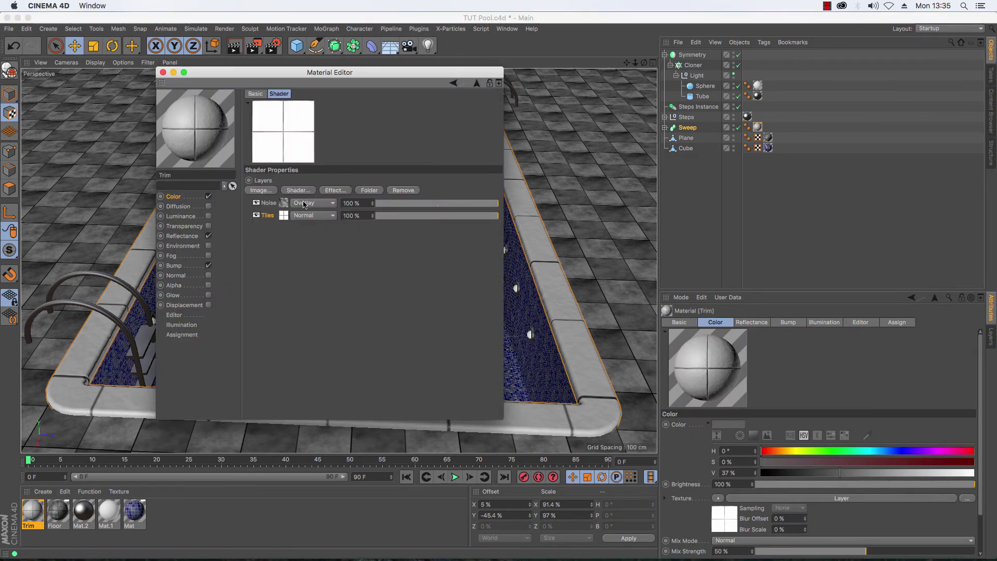
click(283, 218)
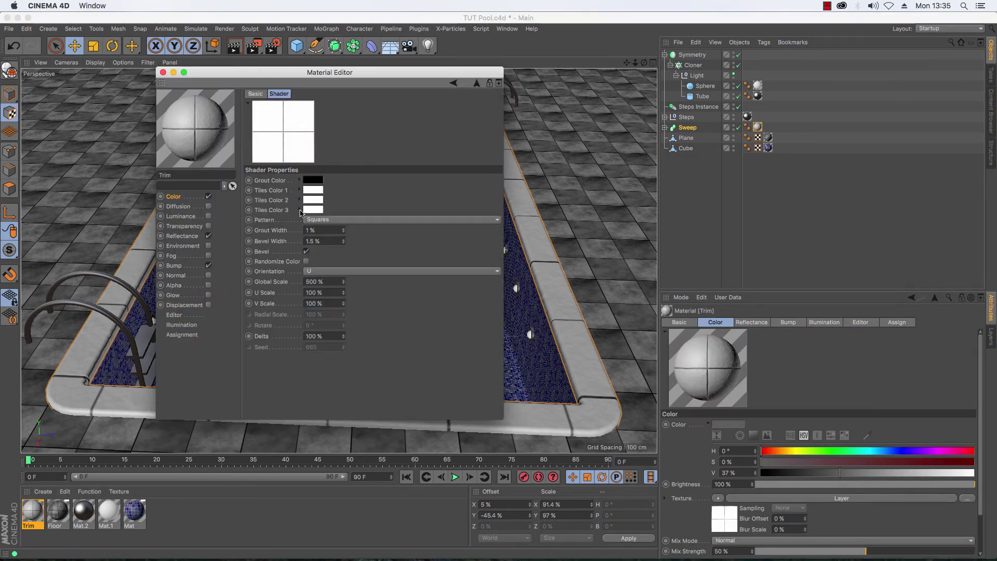
click(313, 185)
drag(310, 207, 379, 208)
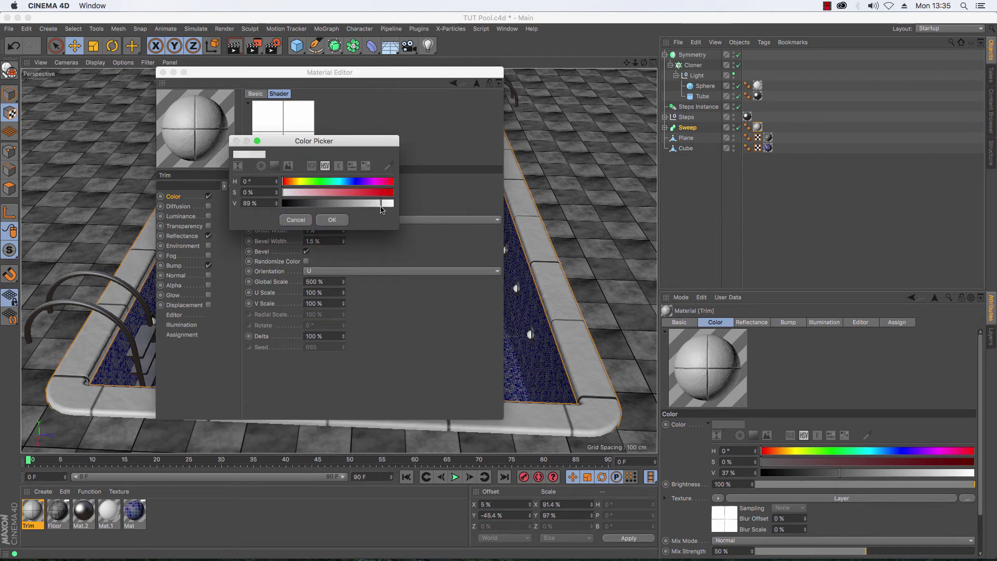
click(332, 219)
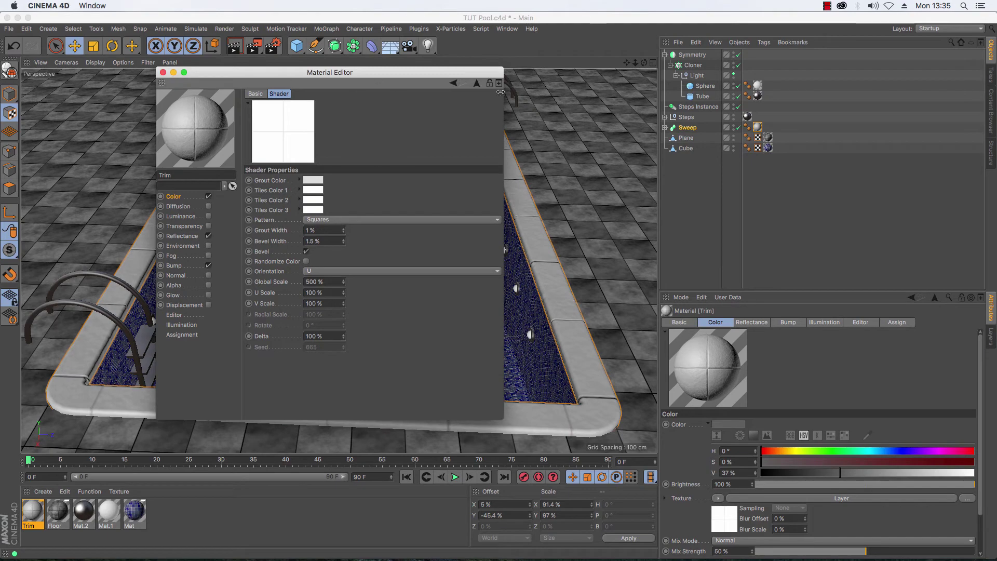
click(161, 73)
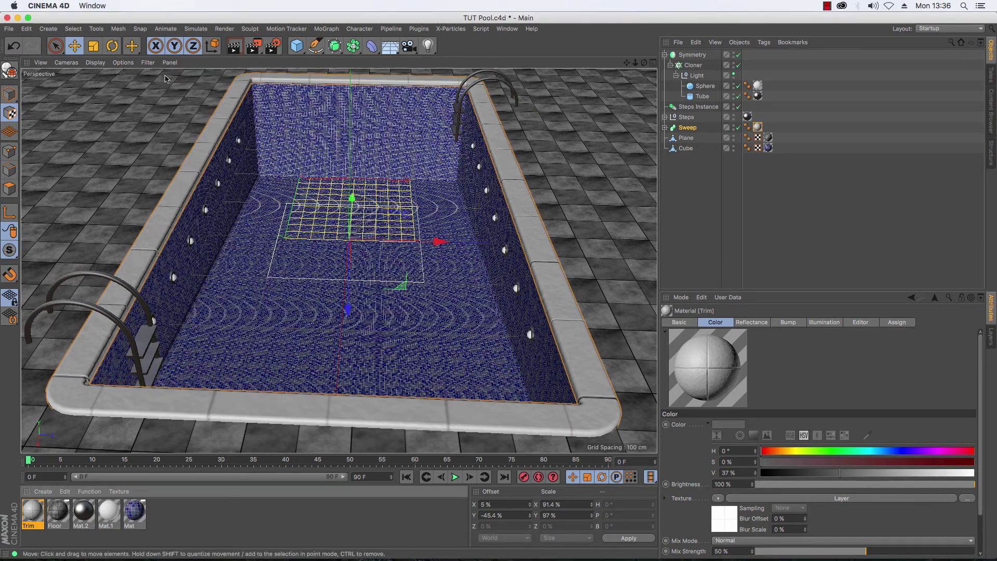
Step: In Trim's bump layer, set the Tiles shader's Grout Width to 0.1% and turn off its Bevel
click(236, 47)
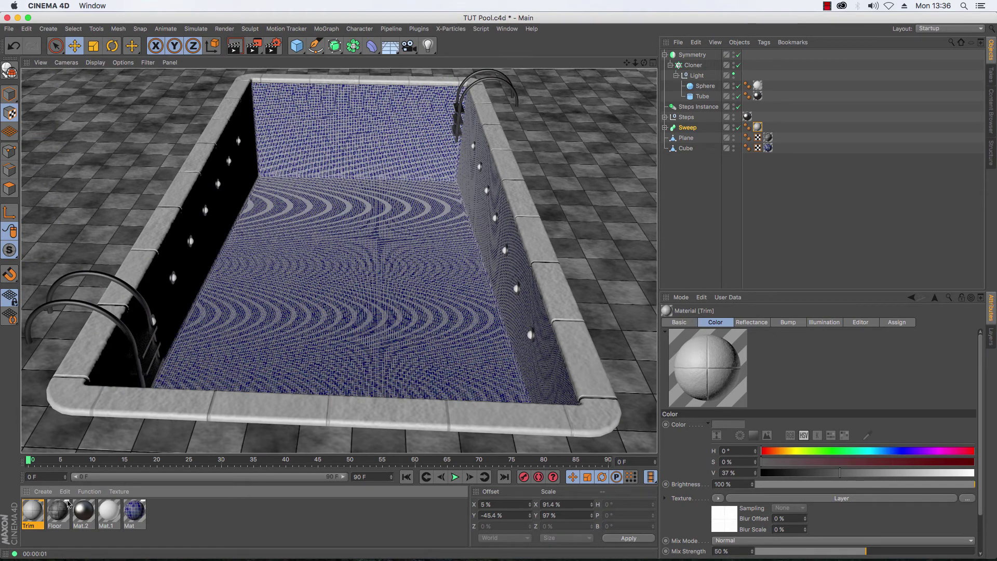
double_click(36, 518)
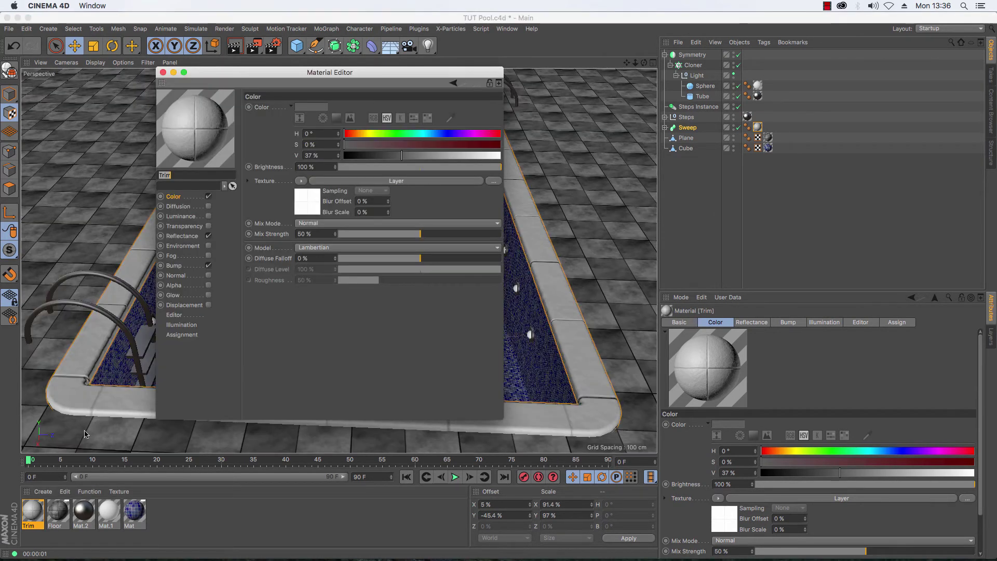
click(174, 267)
click(324, 173)
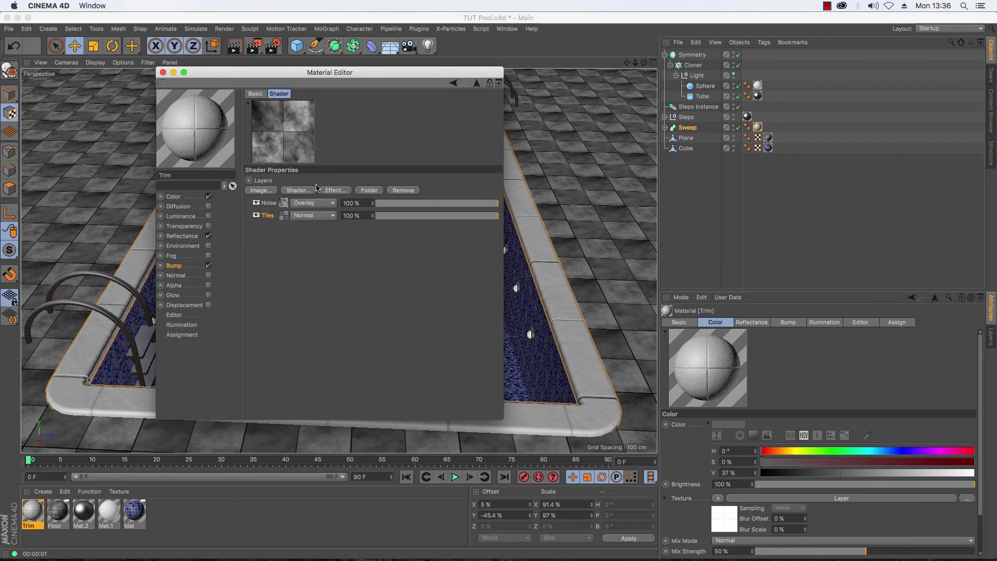
click(283, 218)
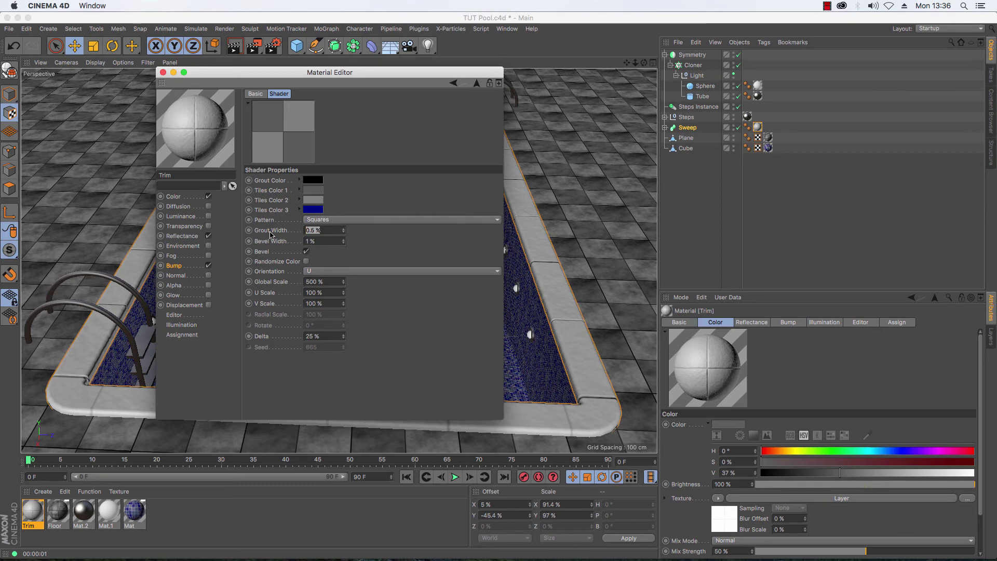
text(.1)
click(307, 251)
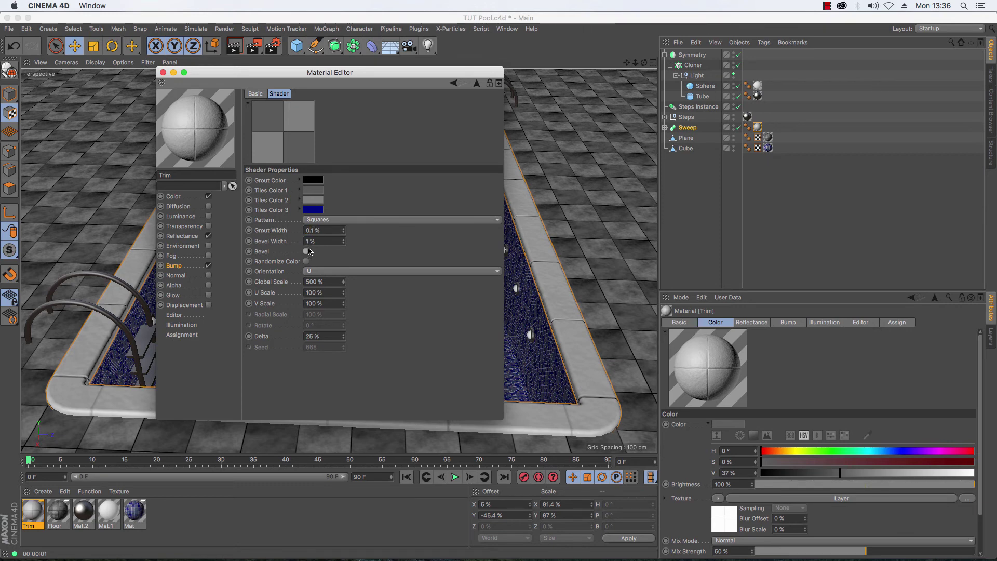
Step: Set Trim's bump Strength to 9% and render the view to check the pool's edge
click(174, 265)
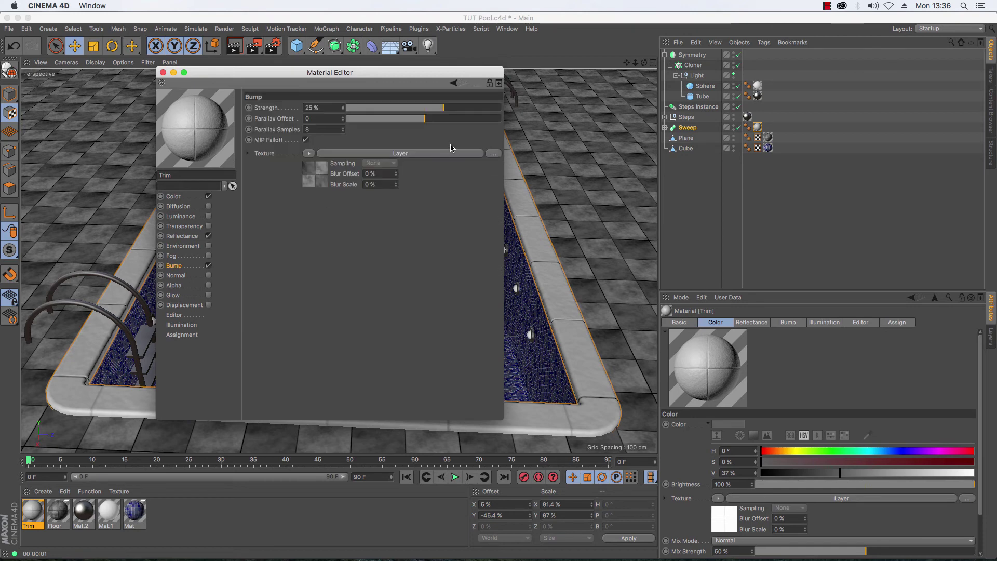
click(430, 108)
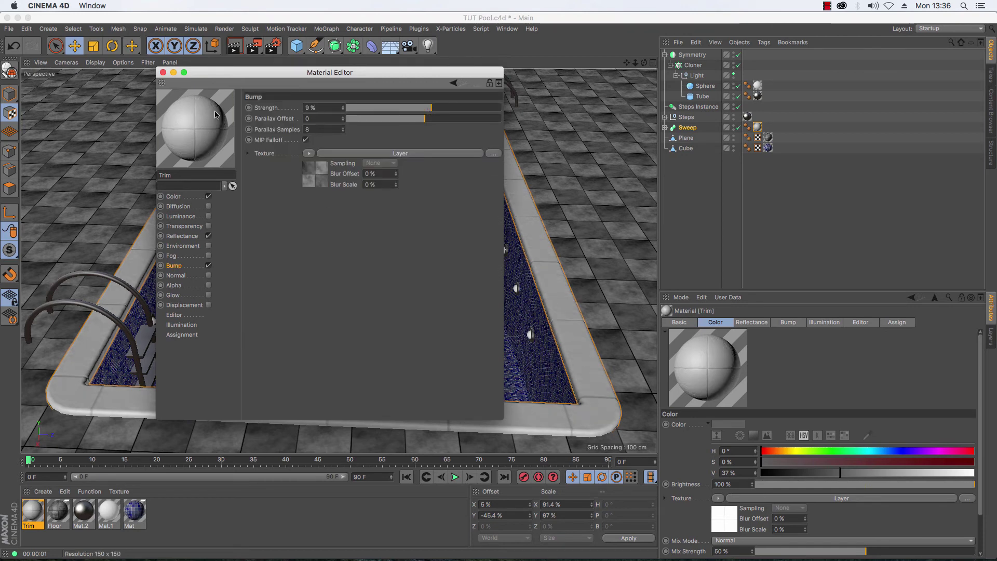
click(162, 72)
click(232, 50)
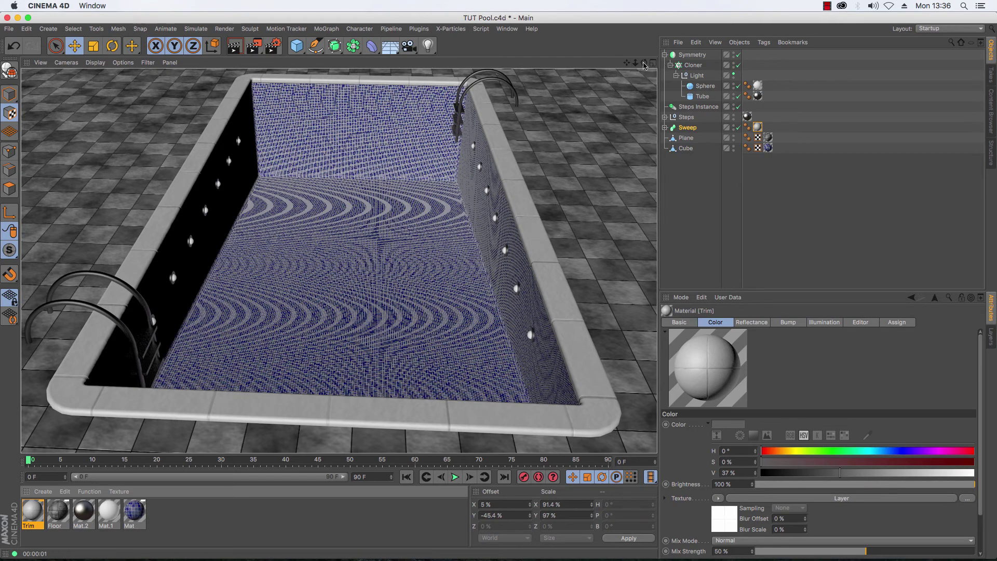
drag(644, 63, 611, 68)
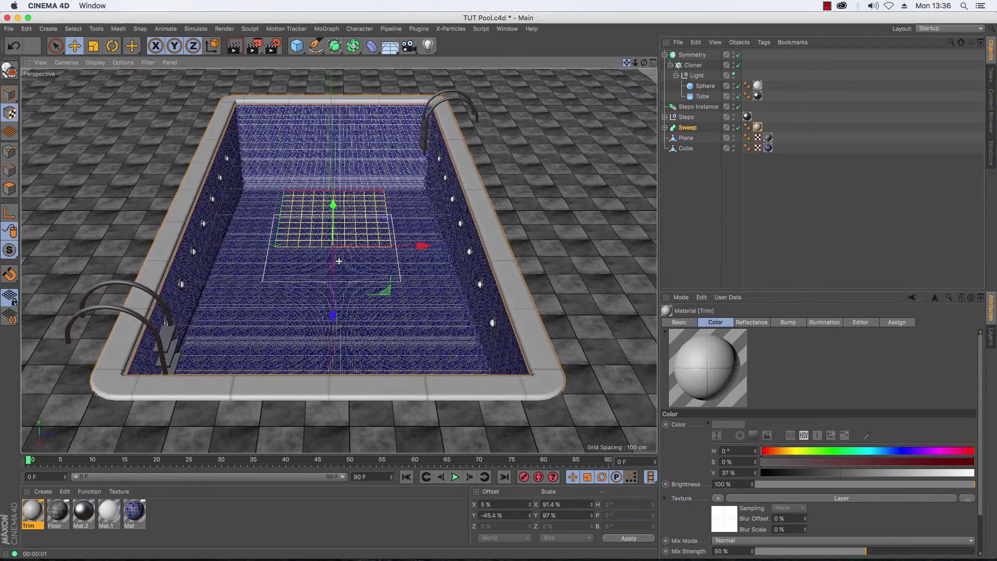
click(236, 47)
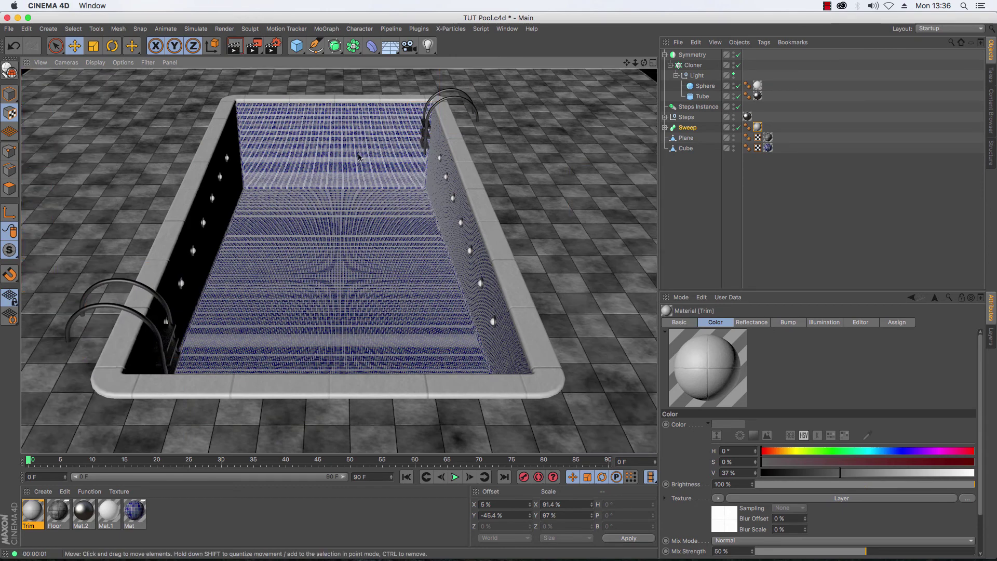
Step: Set Length U and Length V of the Cube's mosaic texture to 20% and render the pool view
click(768, 147)
click(730, 444)
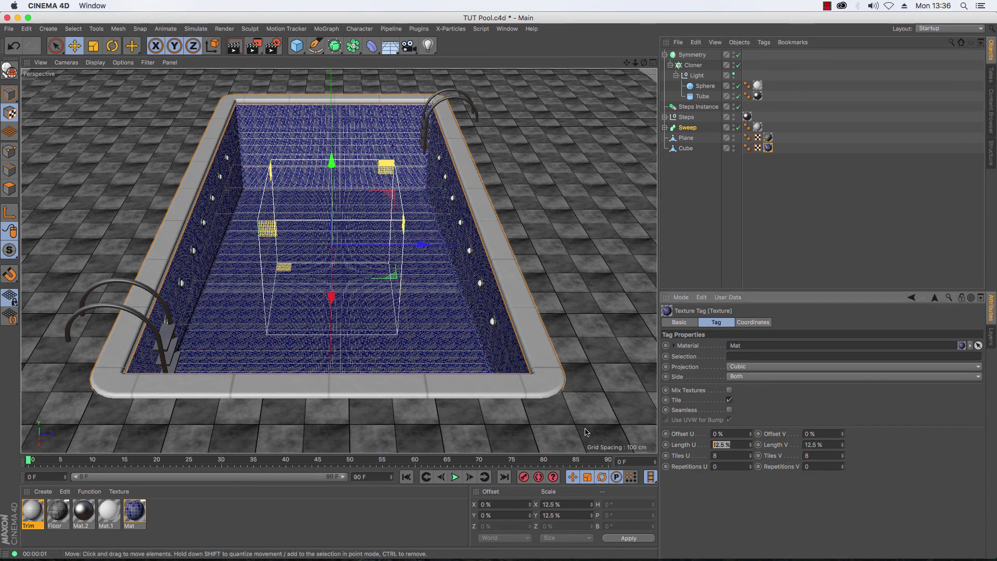
text(20)
key(Tab)
text(20)
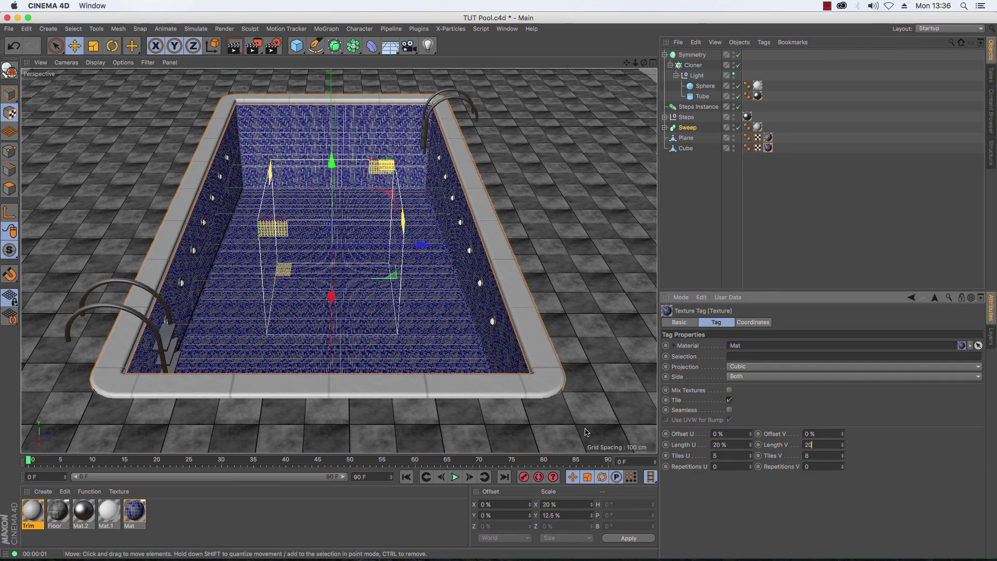
key(Return)
click(689, 193)
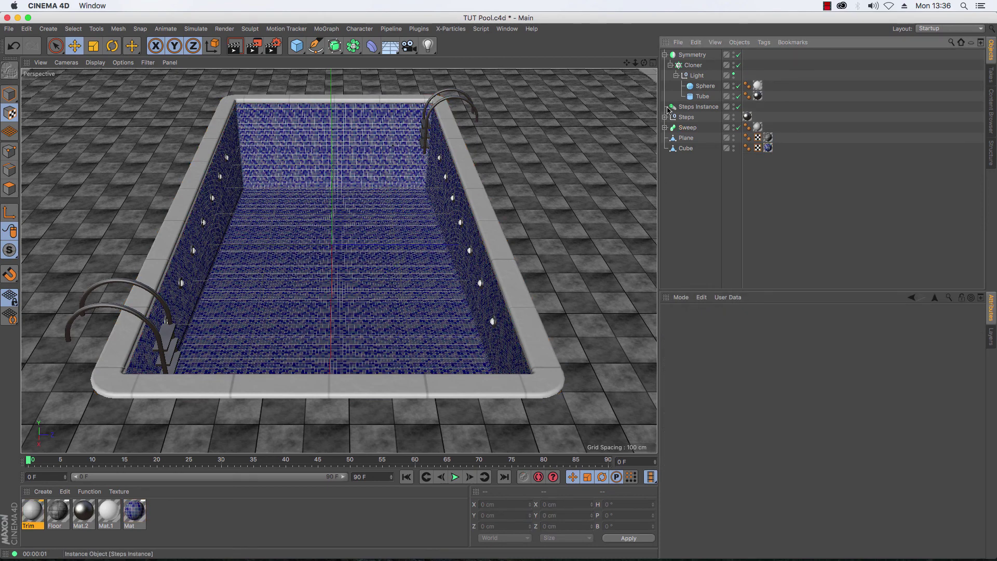
drag(635, 62, 649, 63)
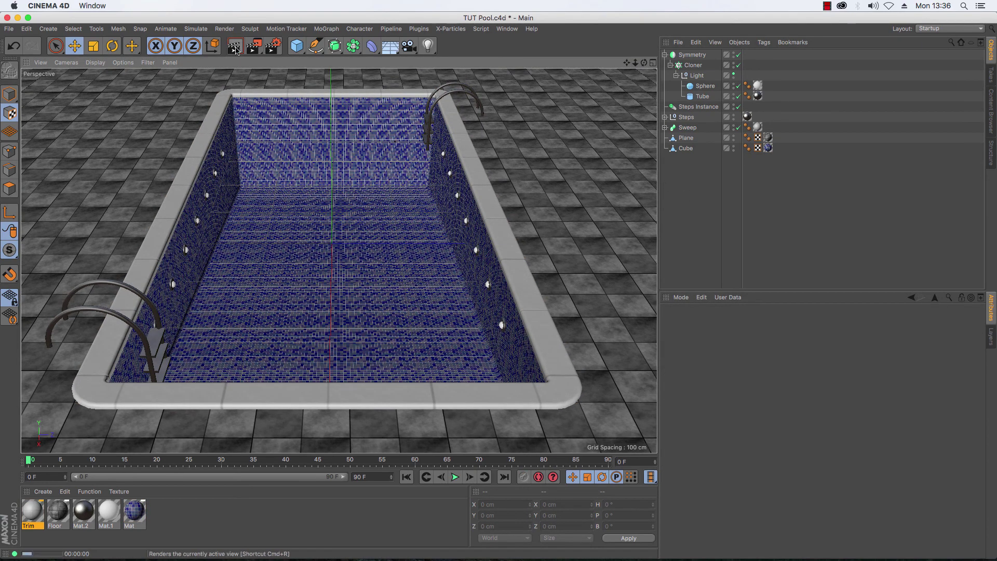
click(235, 47)
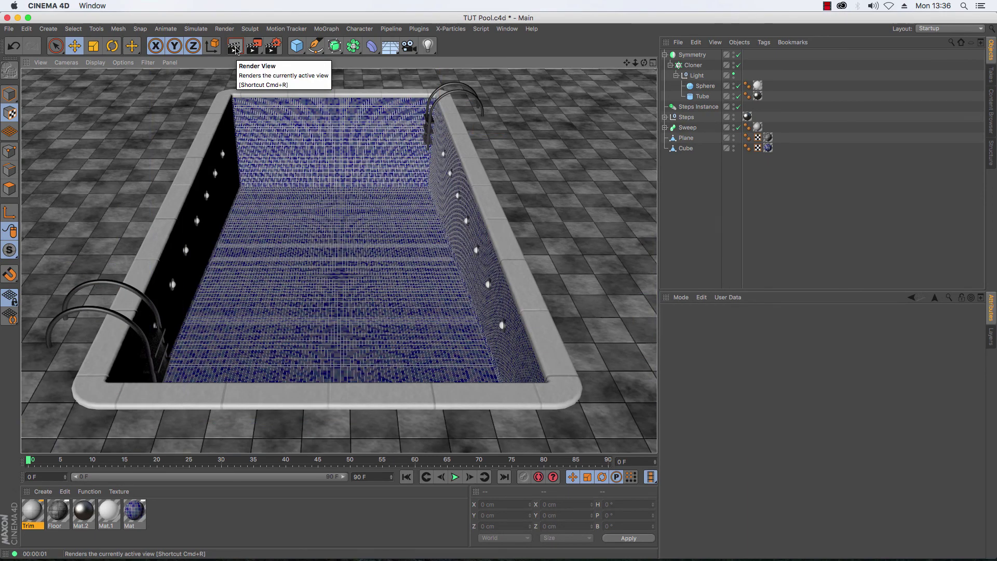